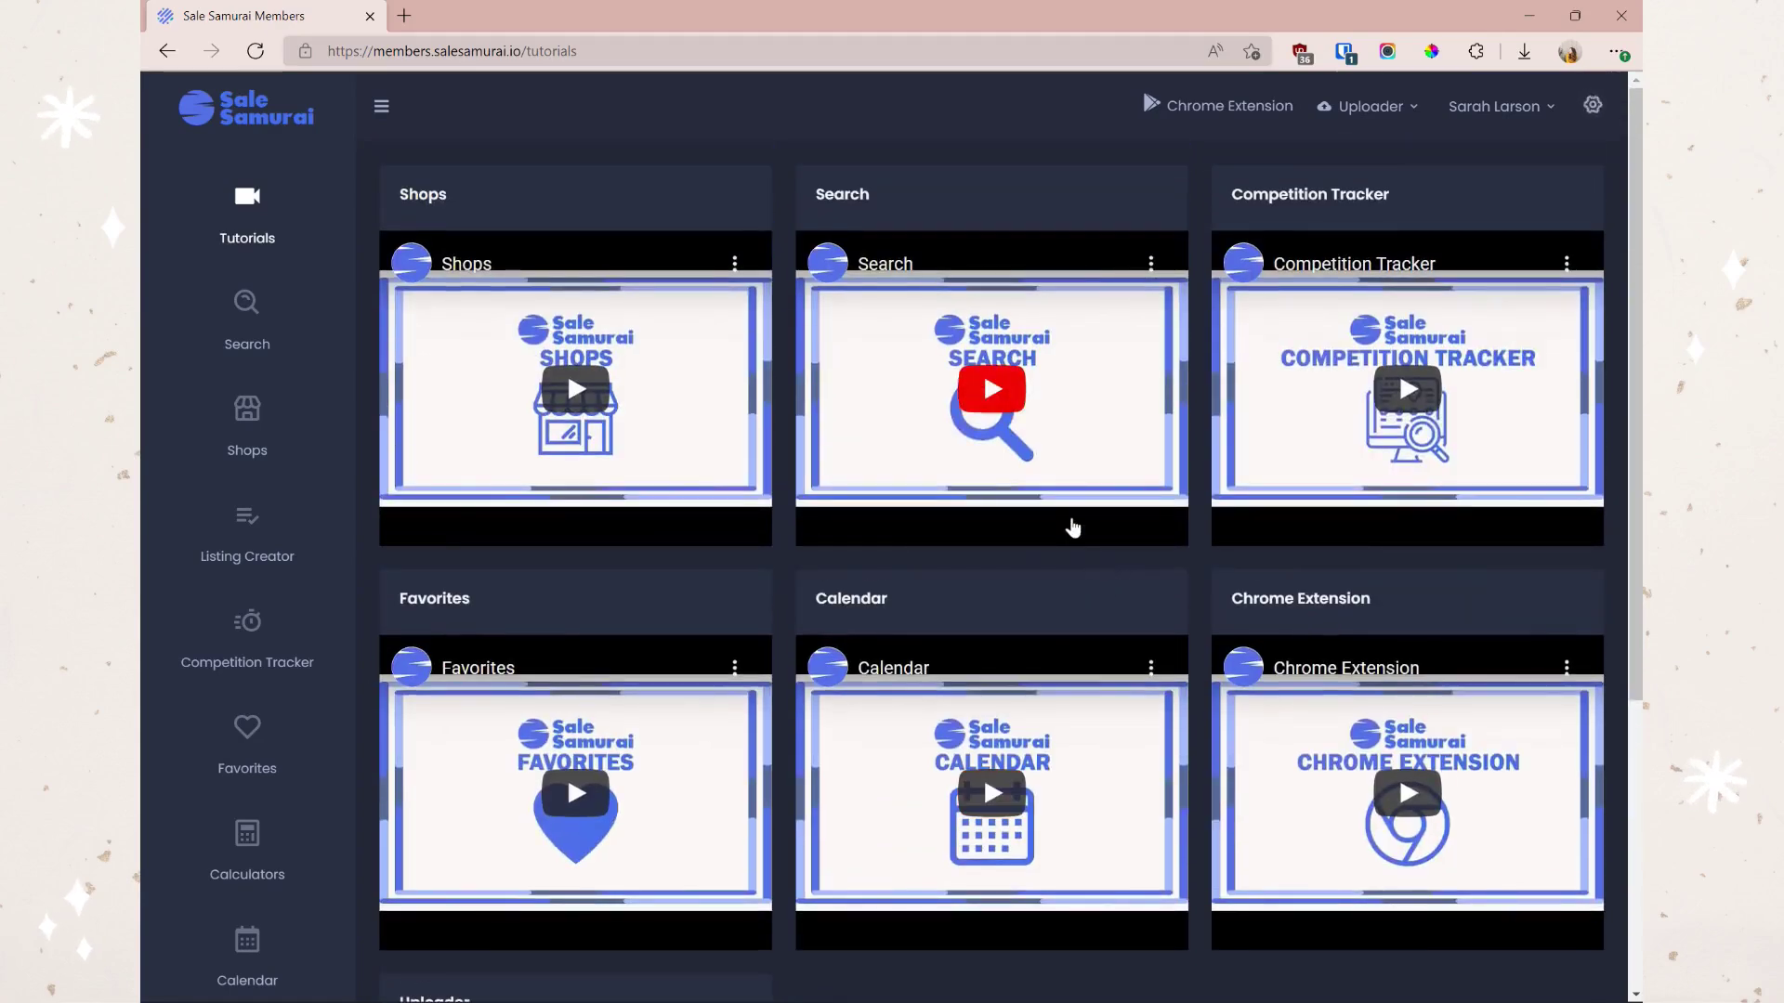
# - Connect the Etsy shop on the Shops page, granting Sale Samurai access to the account
pyautogui.click(276, 452)
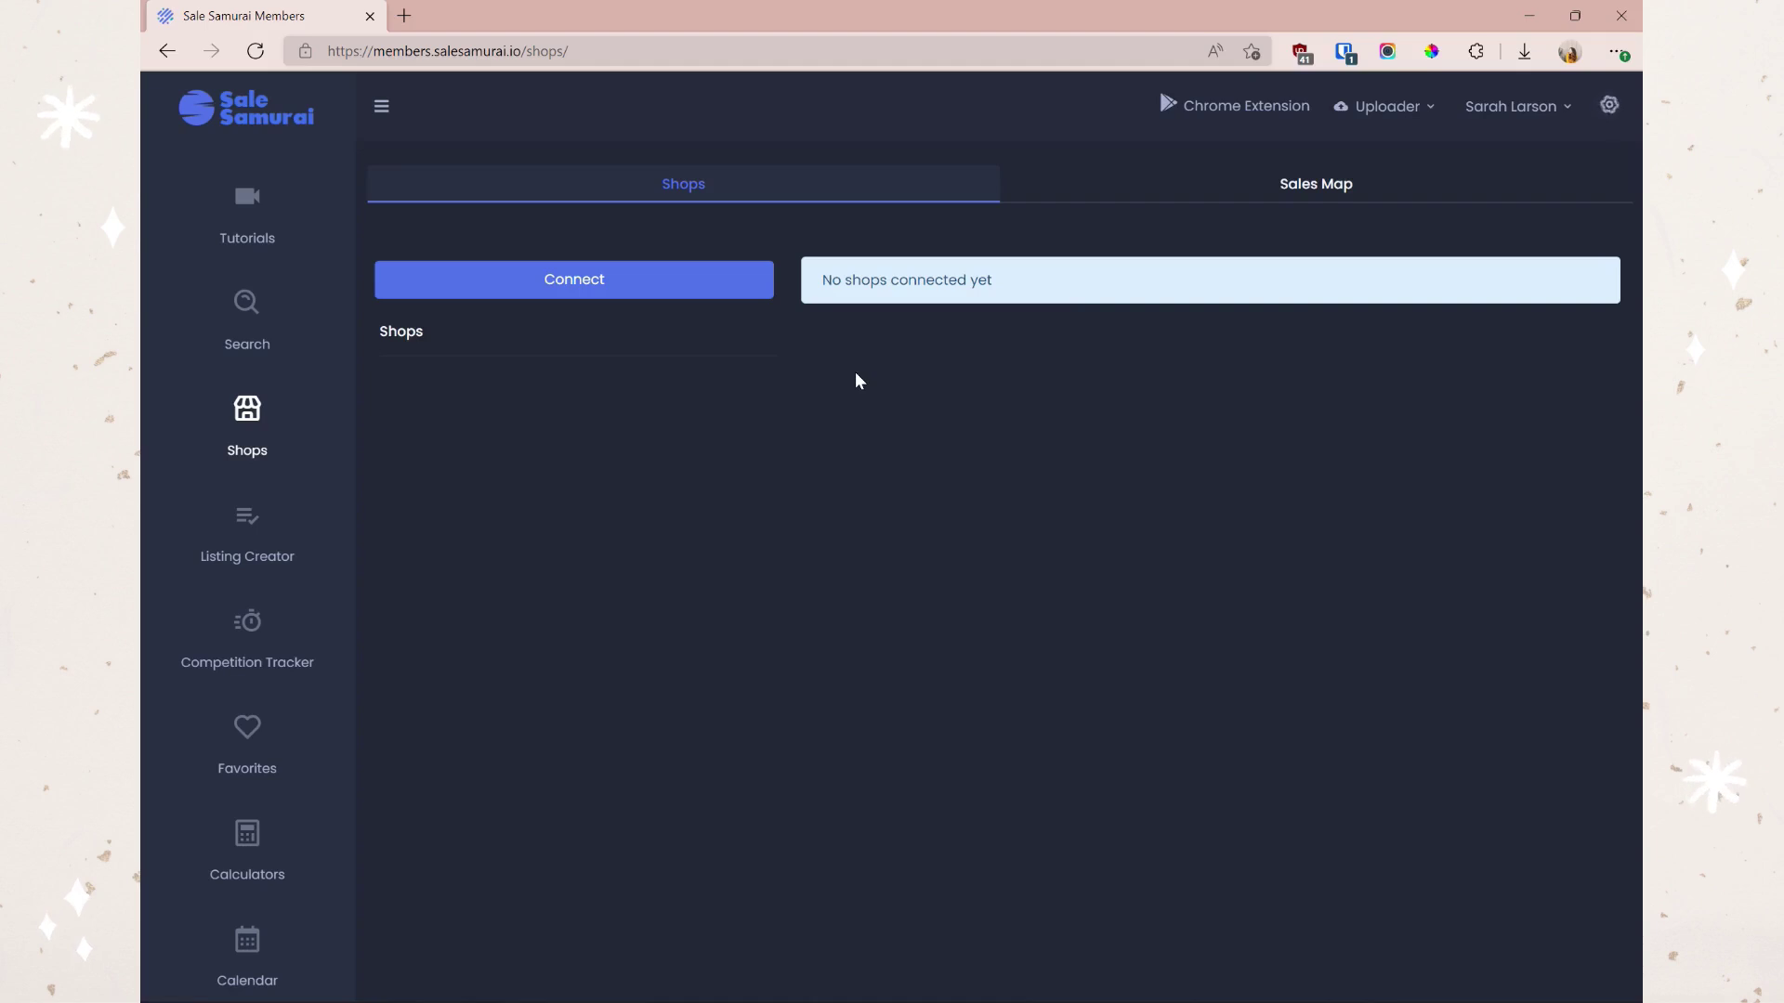
pyautogui.click(613, 282)
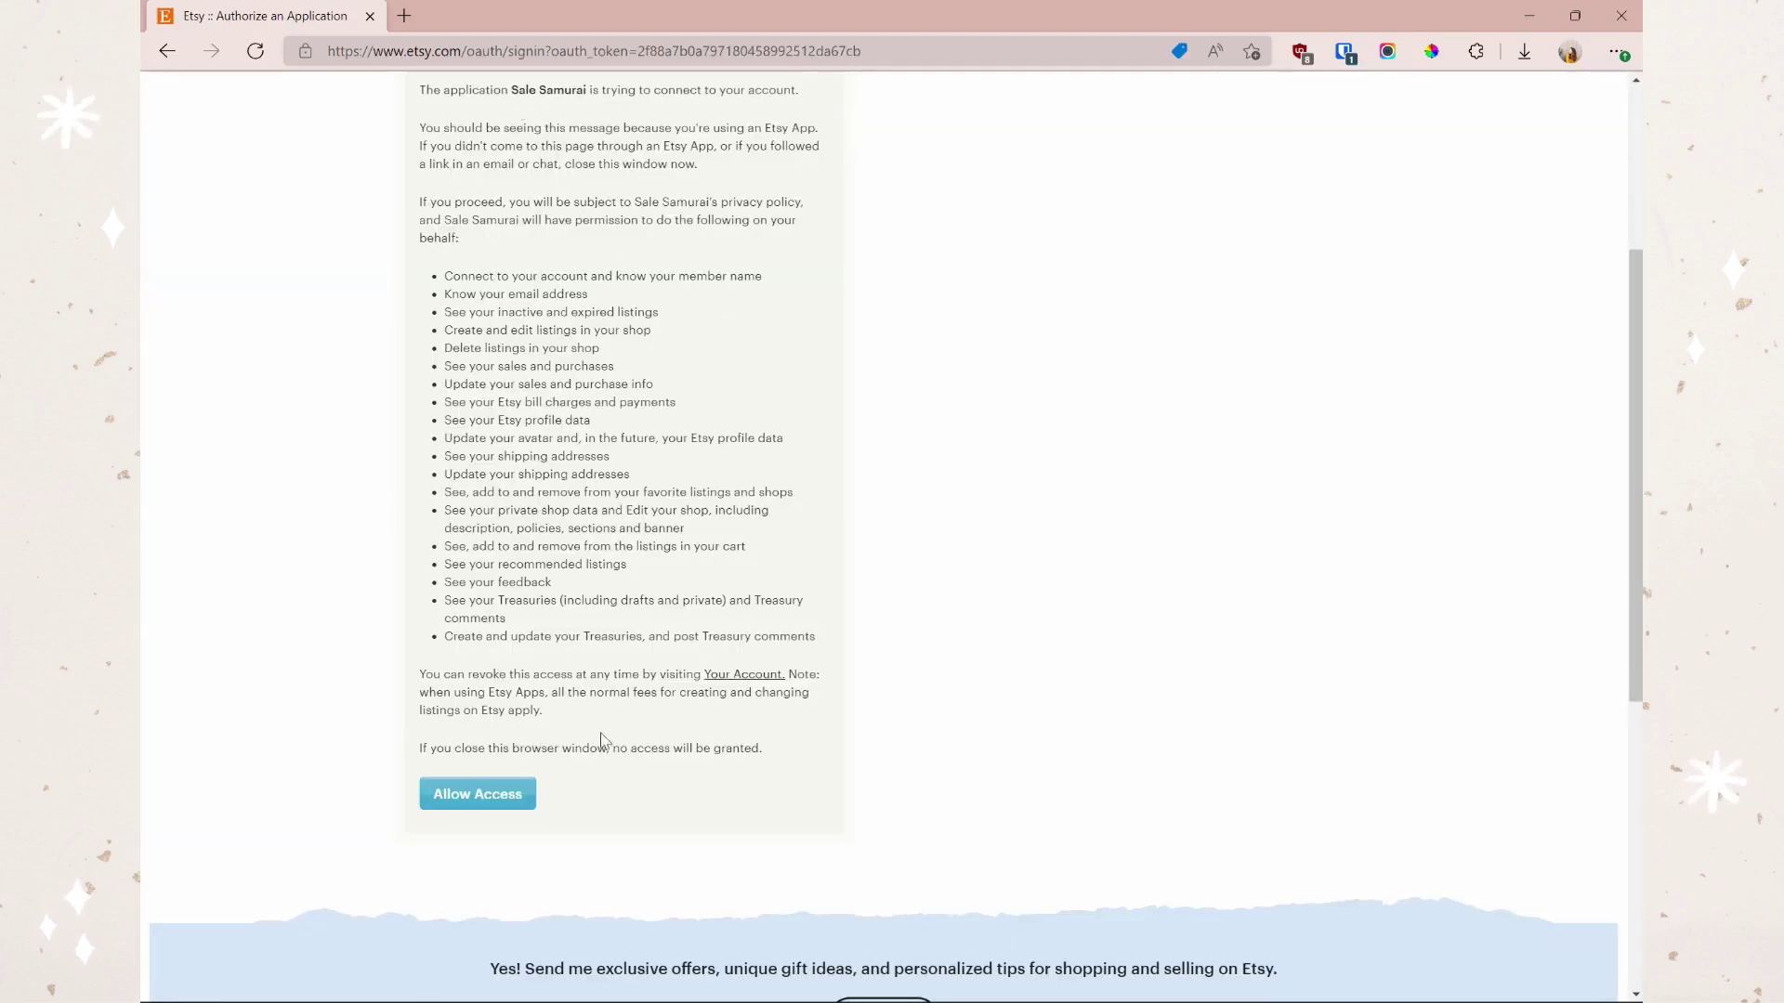
pyautogui.click(509, 803)
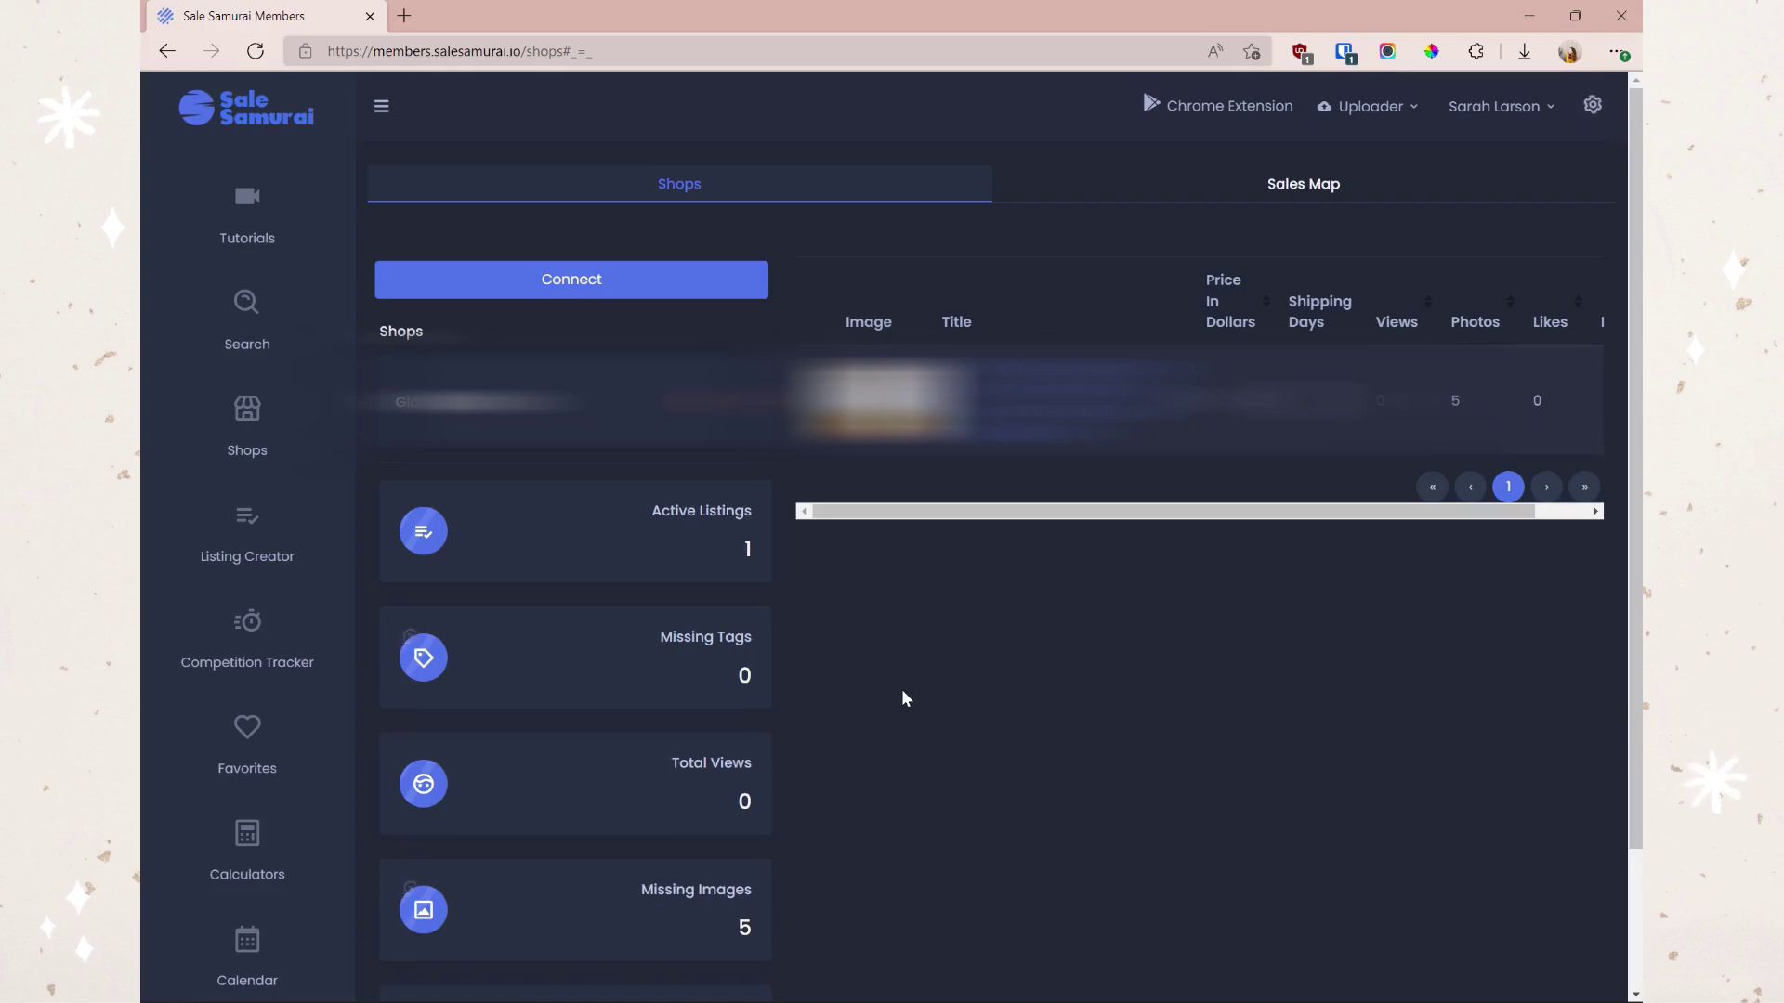
pyautogui.scroll(-2, 887, 651)
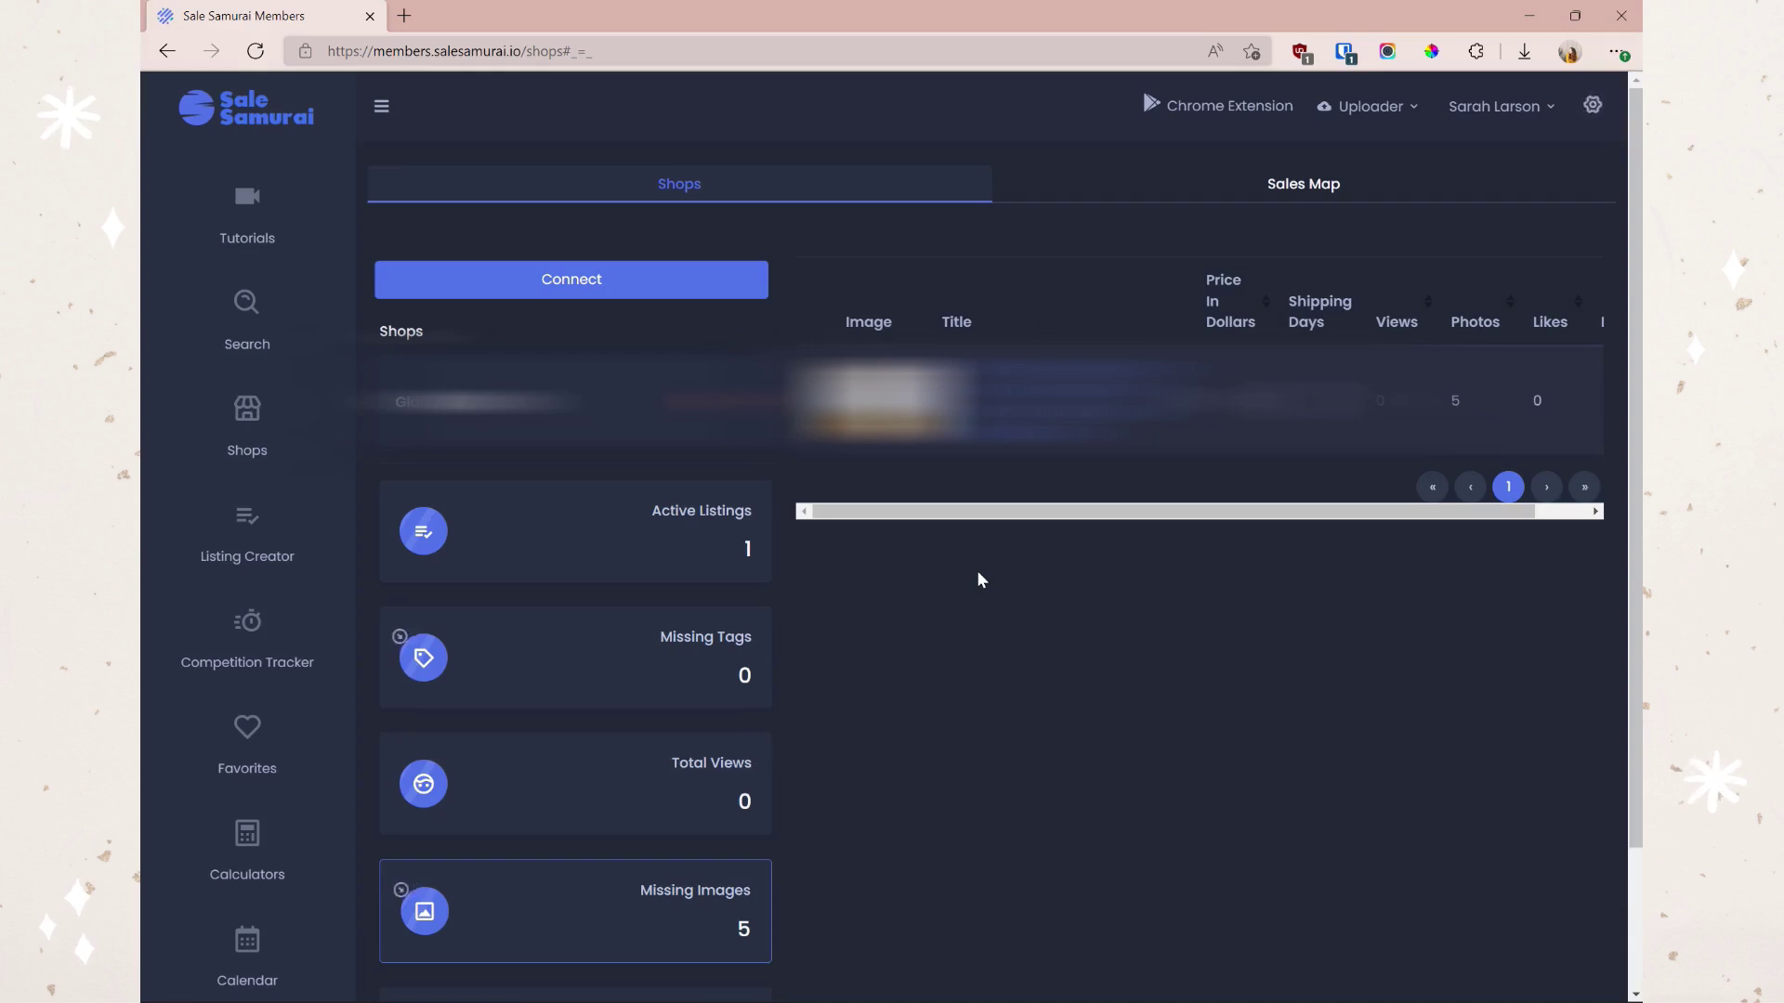
# - Run a basic keyword search for "dandelion decor"
pyautogui.click(248, 324)
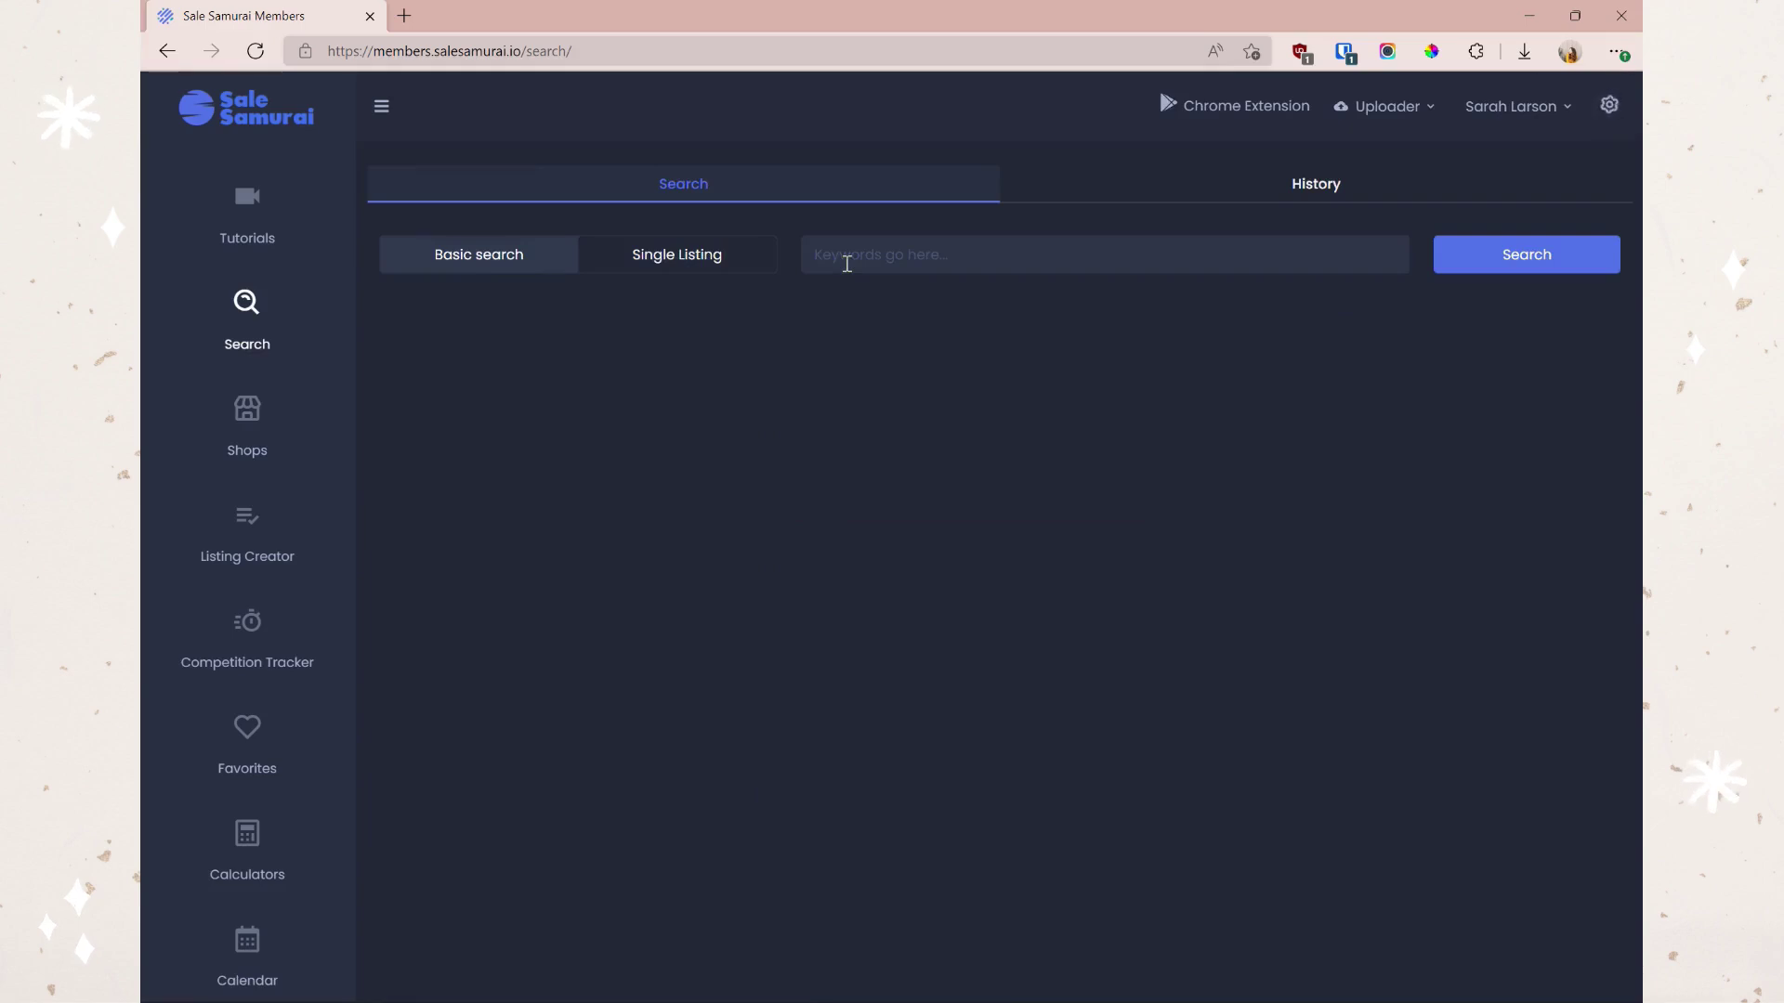
pyautogui.write('dand')
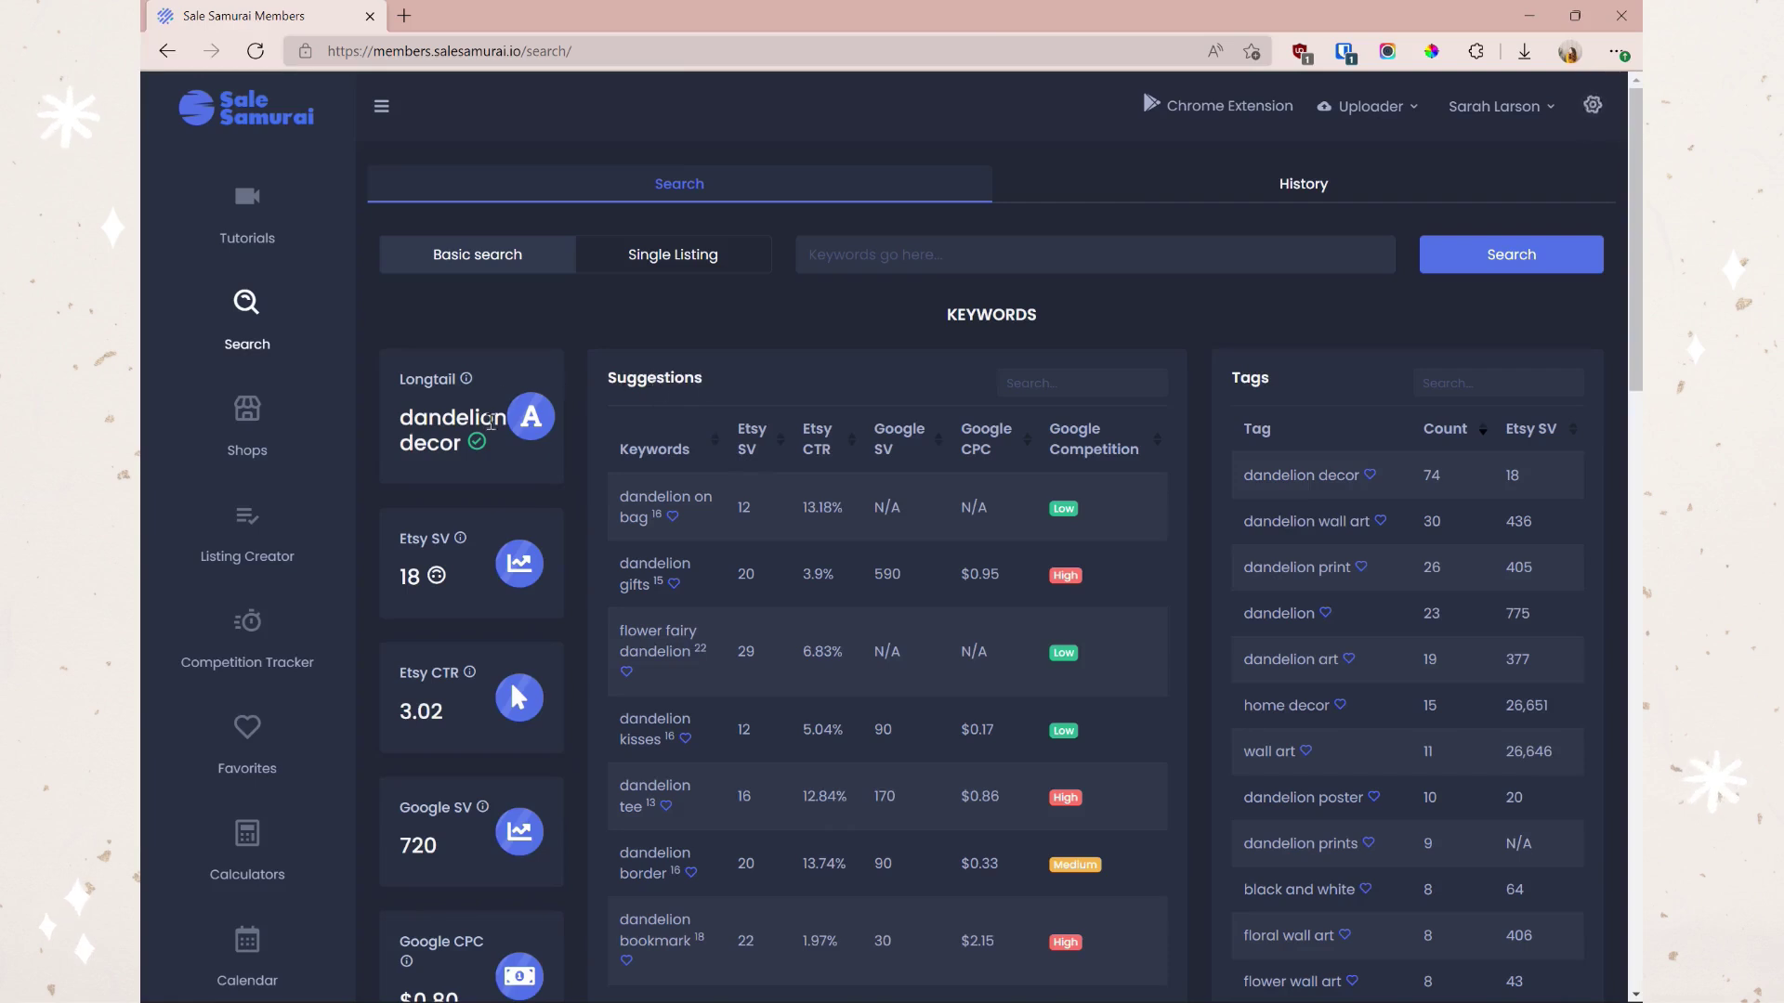
pyautogui.scroll(-1, 630, 461)
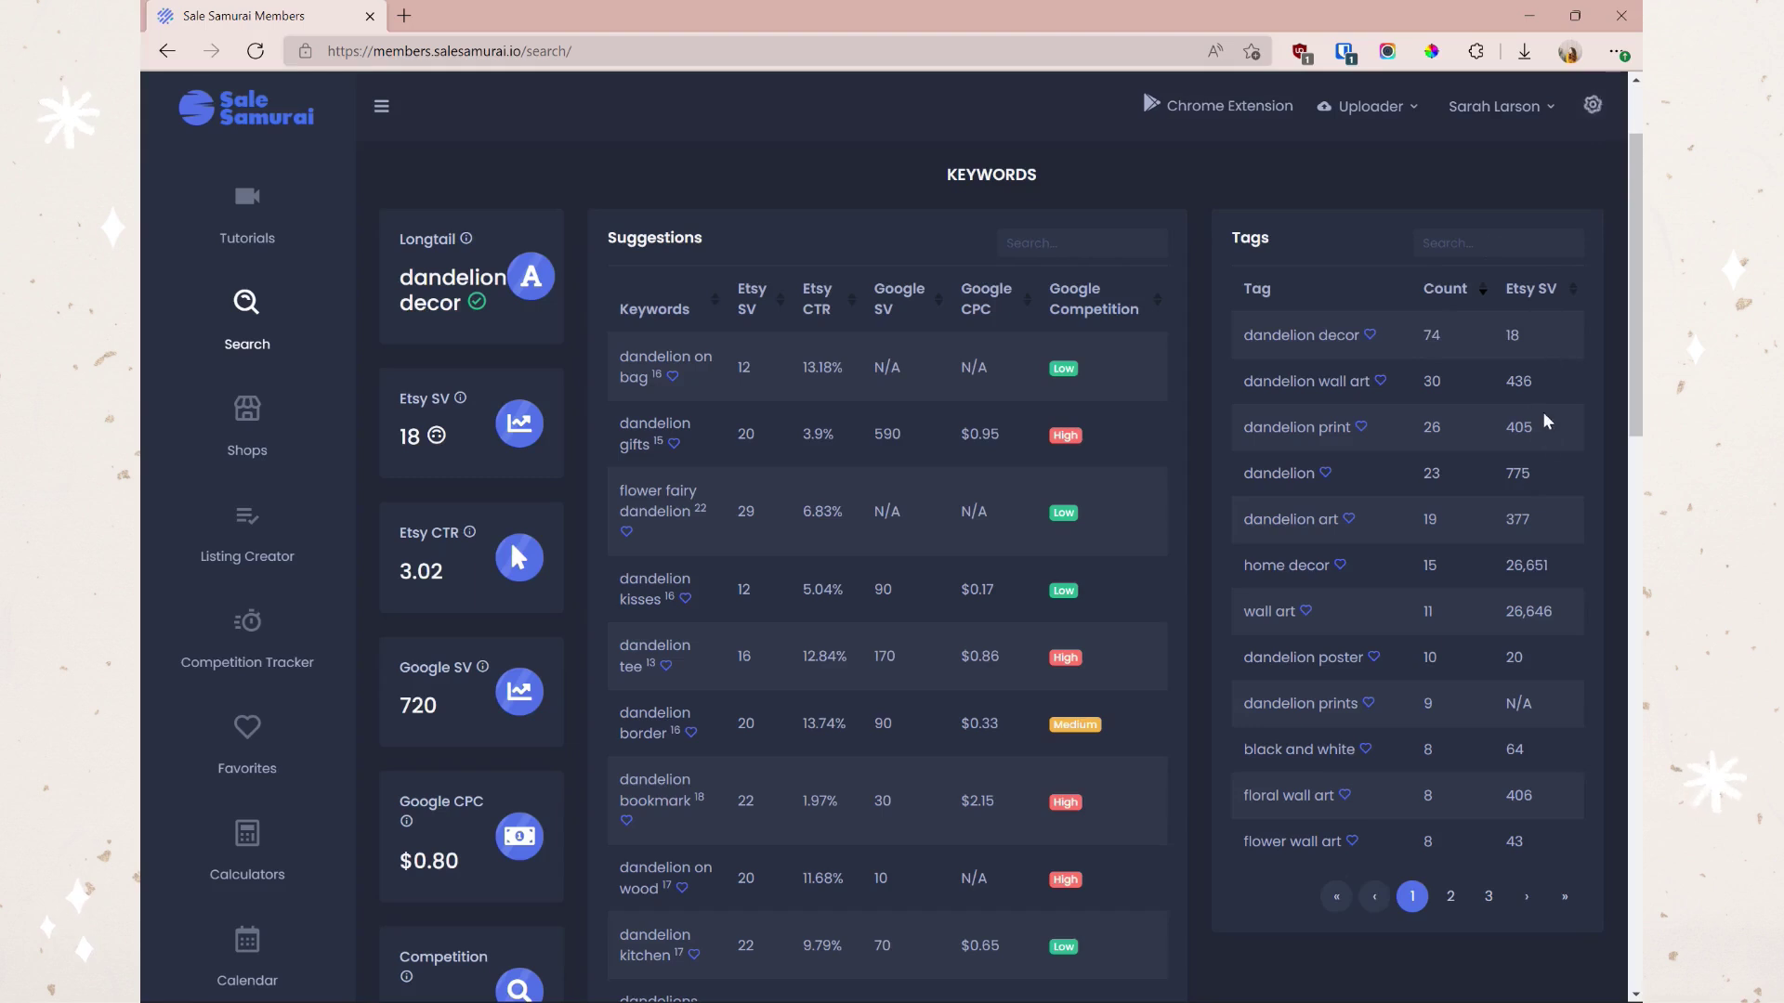
# - Sort the Tags table by ascending count, and switch it back to descending count
pyautogui.click(1490, 291)
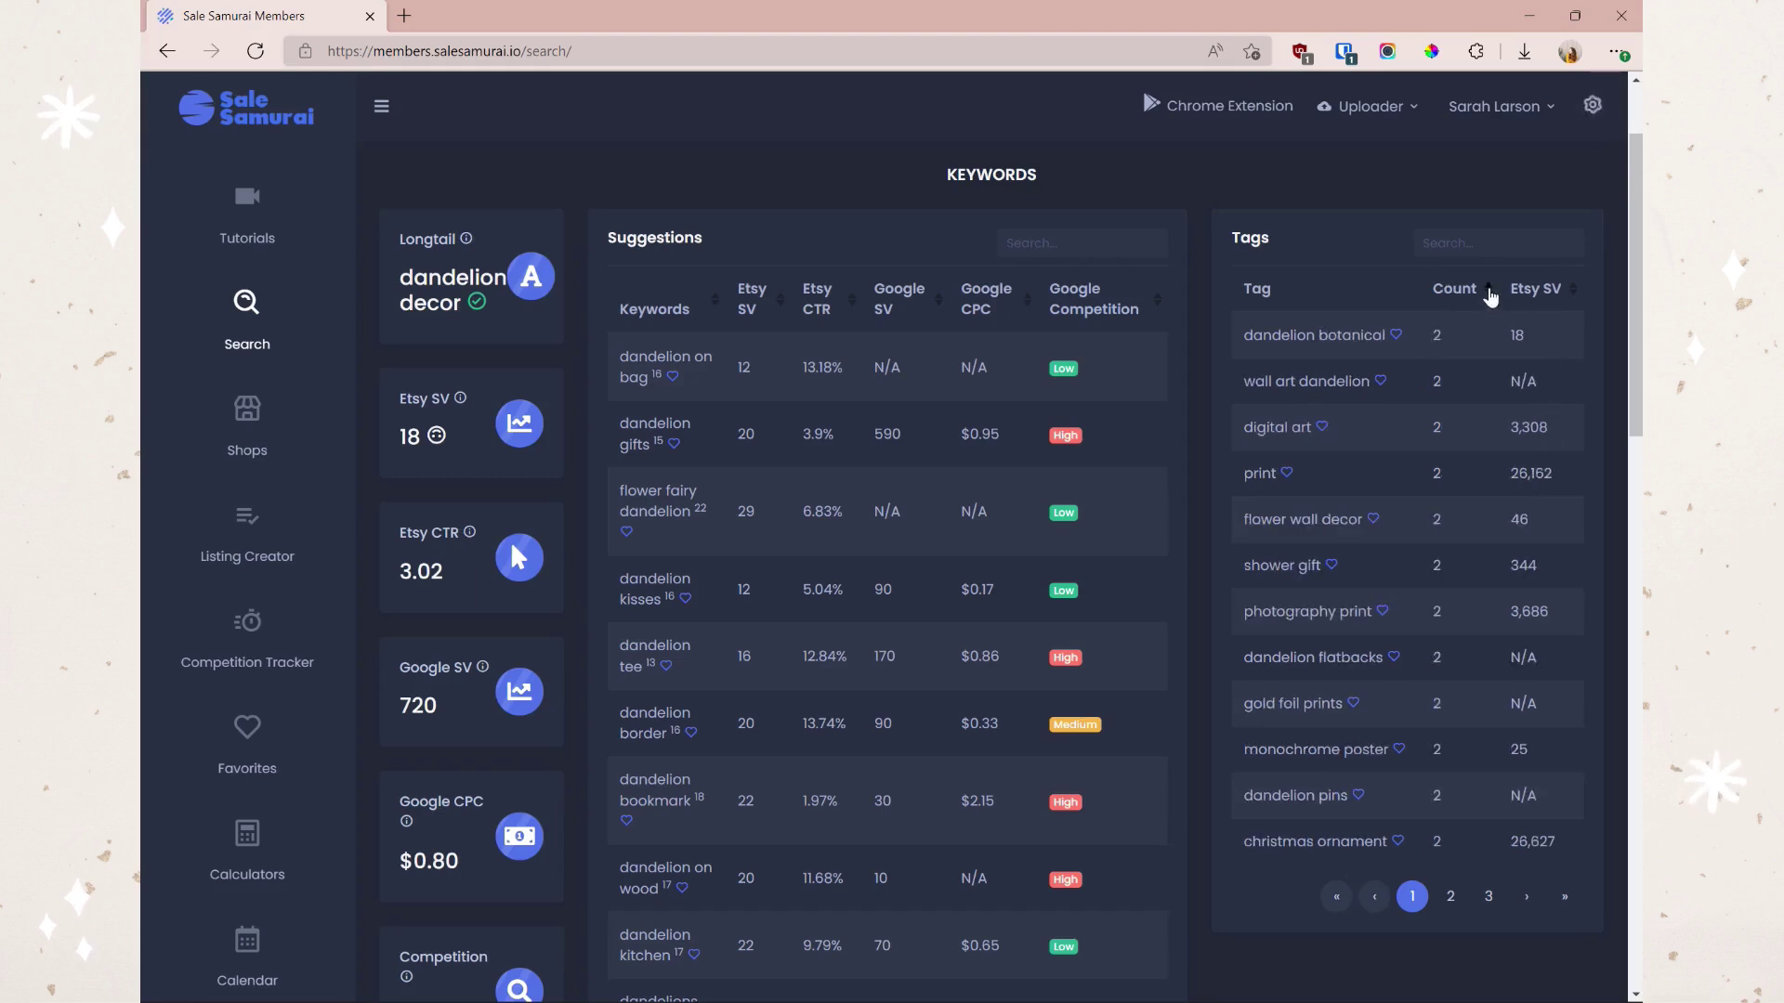
pyautogui.click(1512, 291)
pyautogui.click(1580, 302)
pyautogui.scroll(2, 1604, 499)
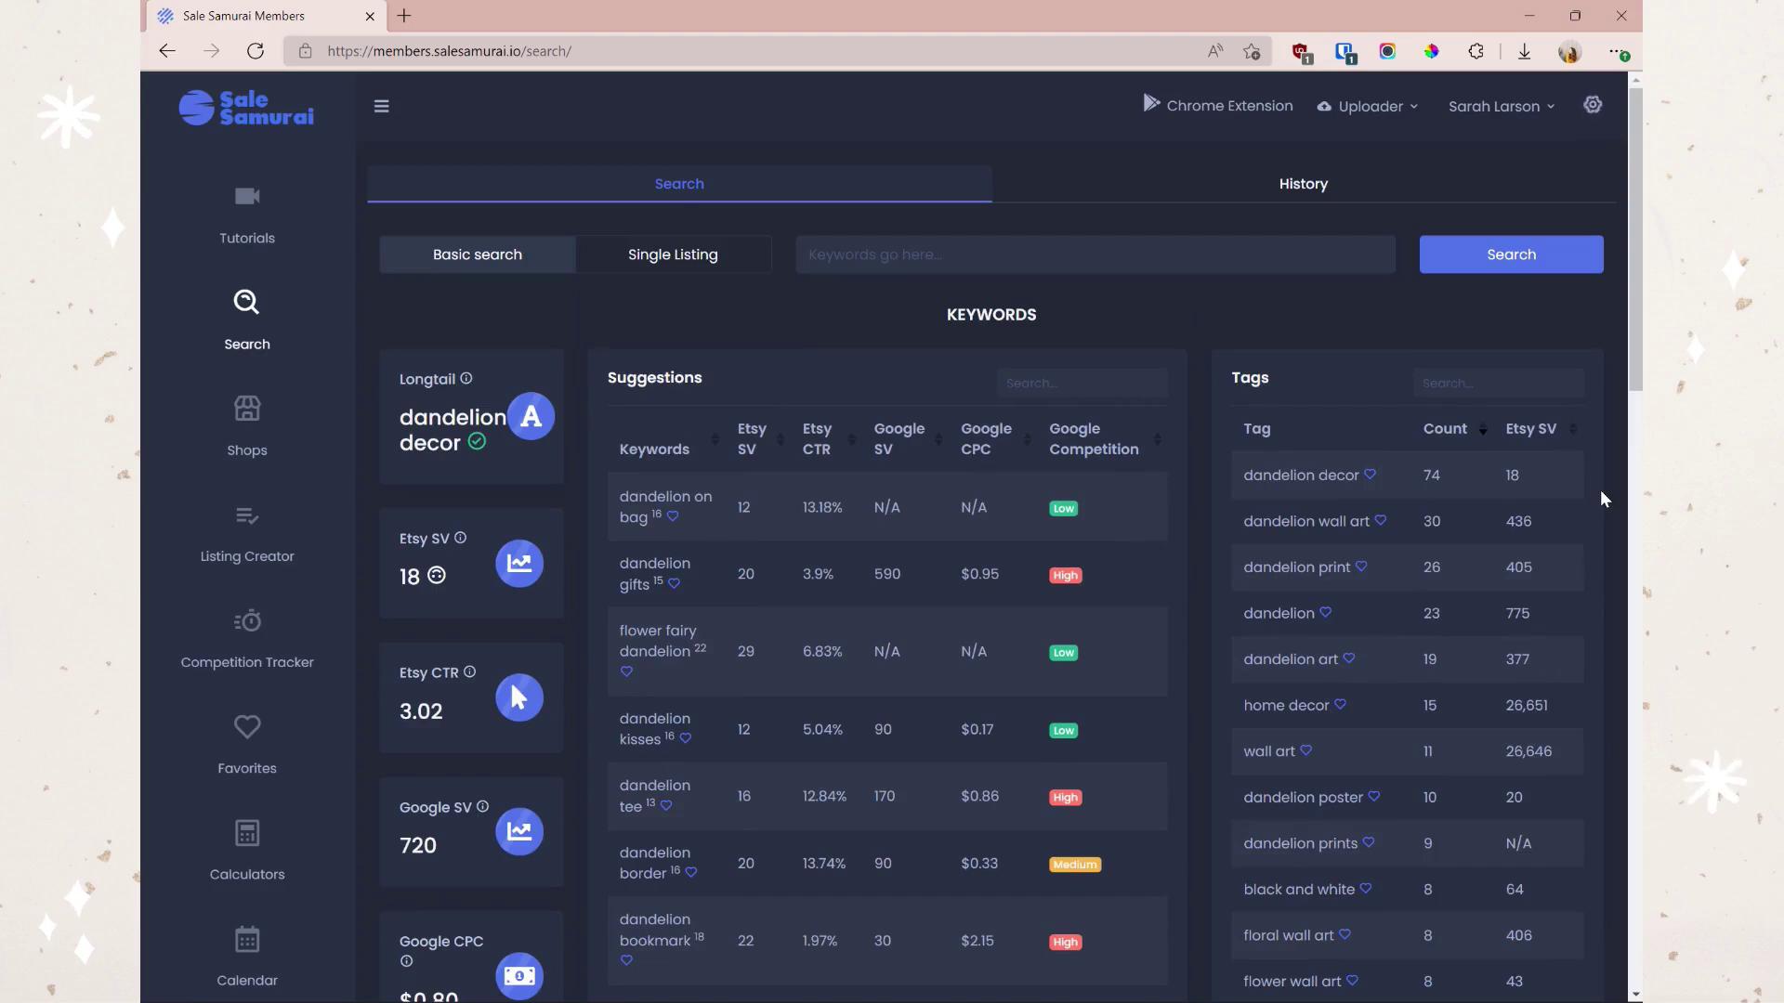
pyautogui.scroll(-2, 1477, 521)
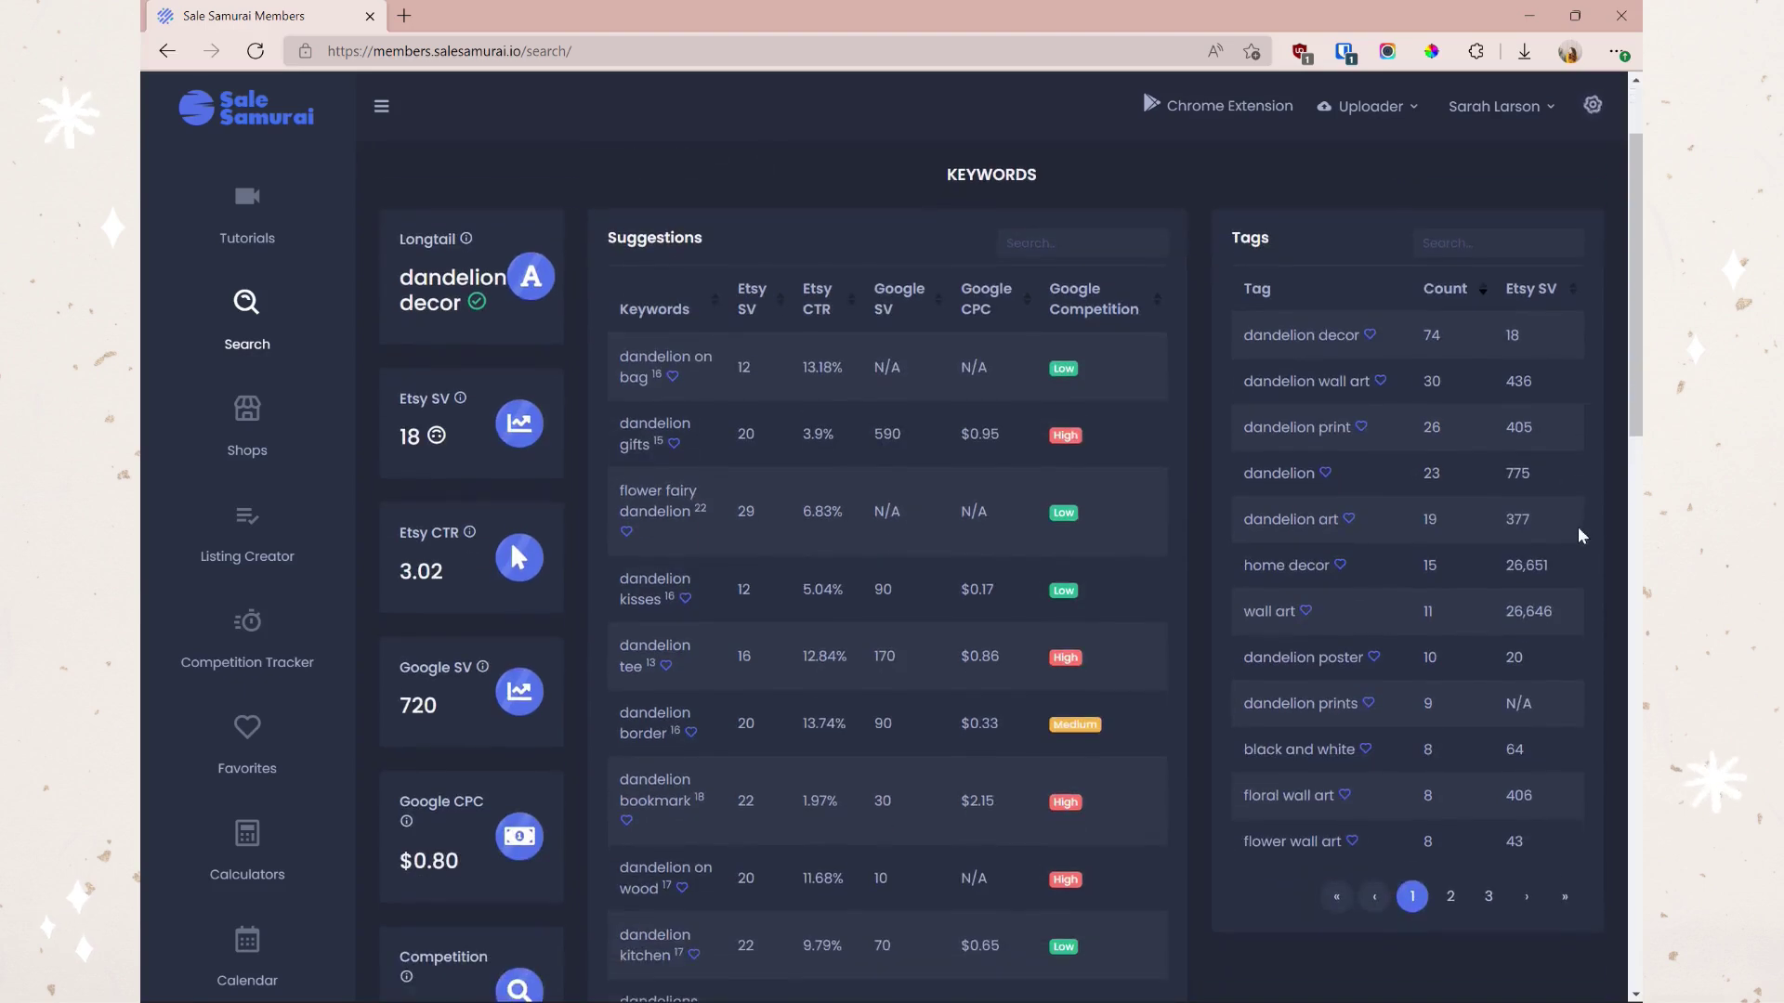
# - Save the "floral wall art" tag as a favorite in a new category named "Dandelion Decor"
pyautogui.click(1347, 797)
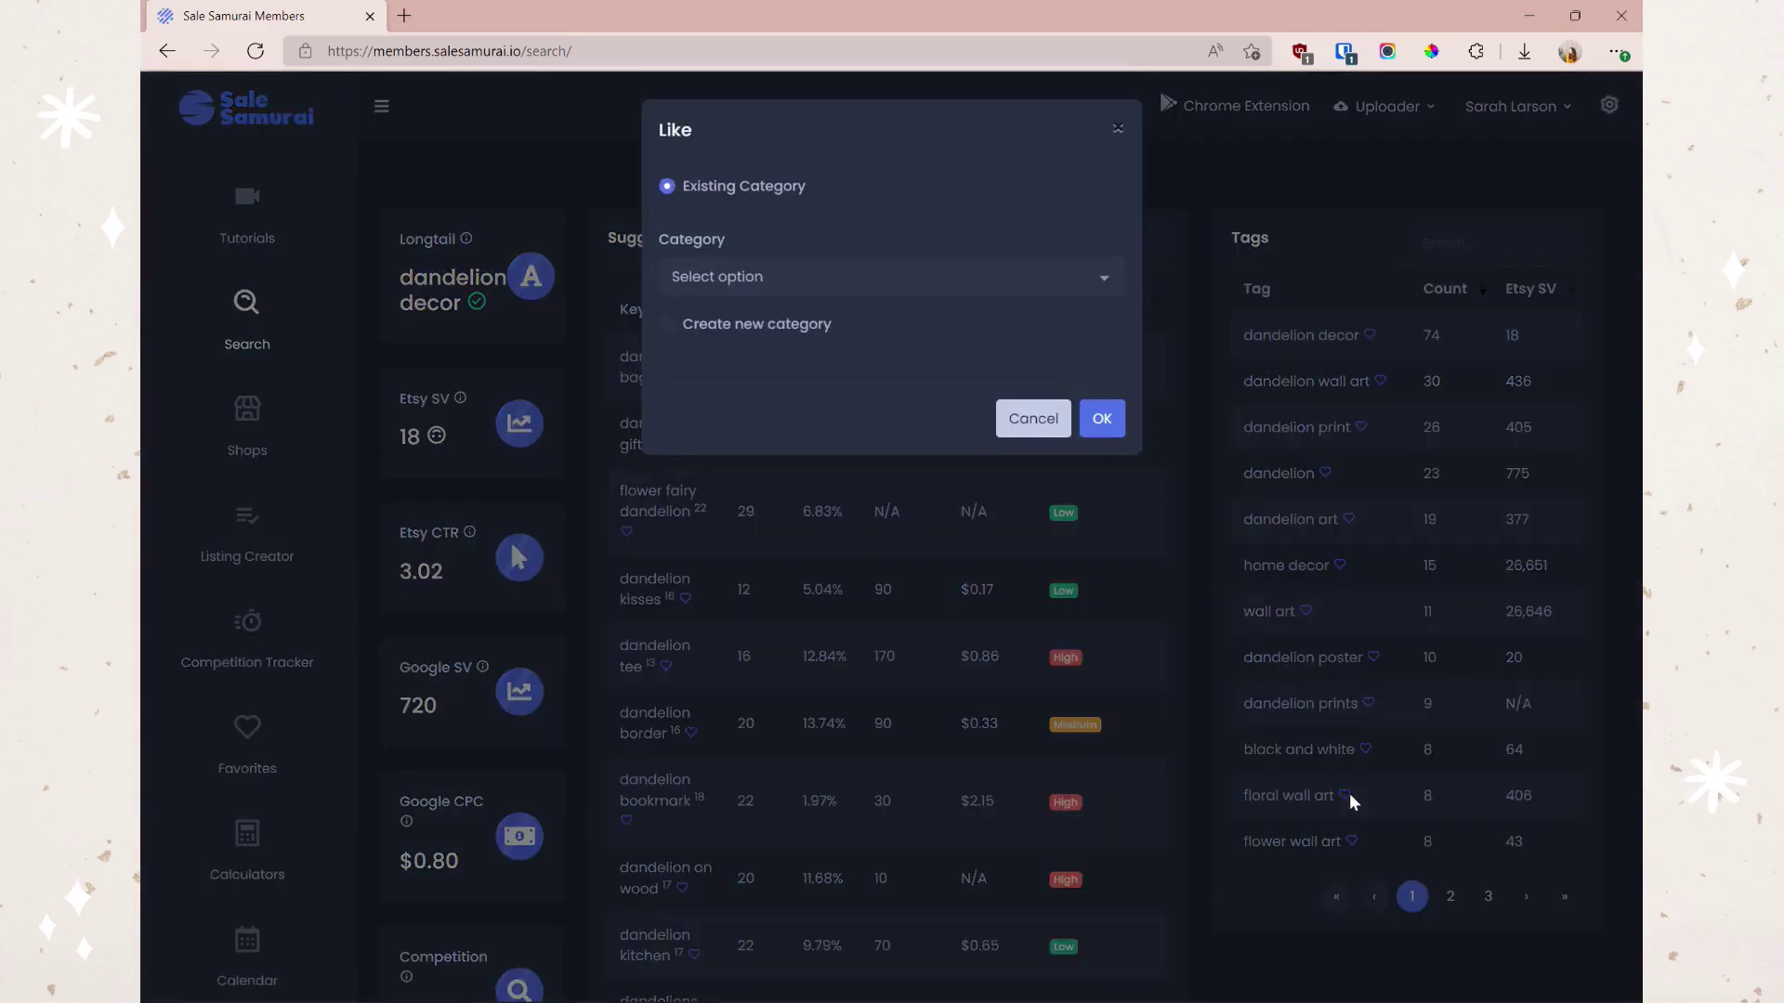
pyautogui.click(770, 323)
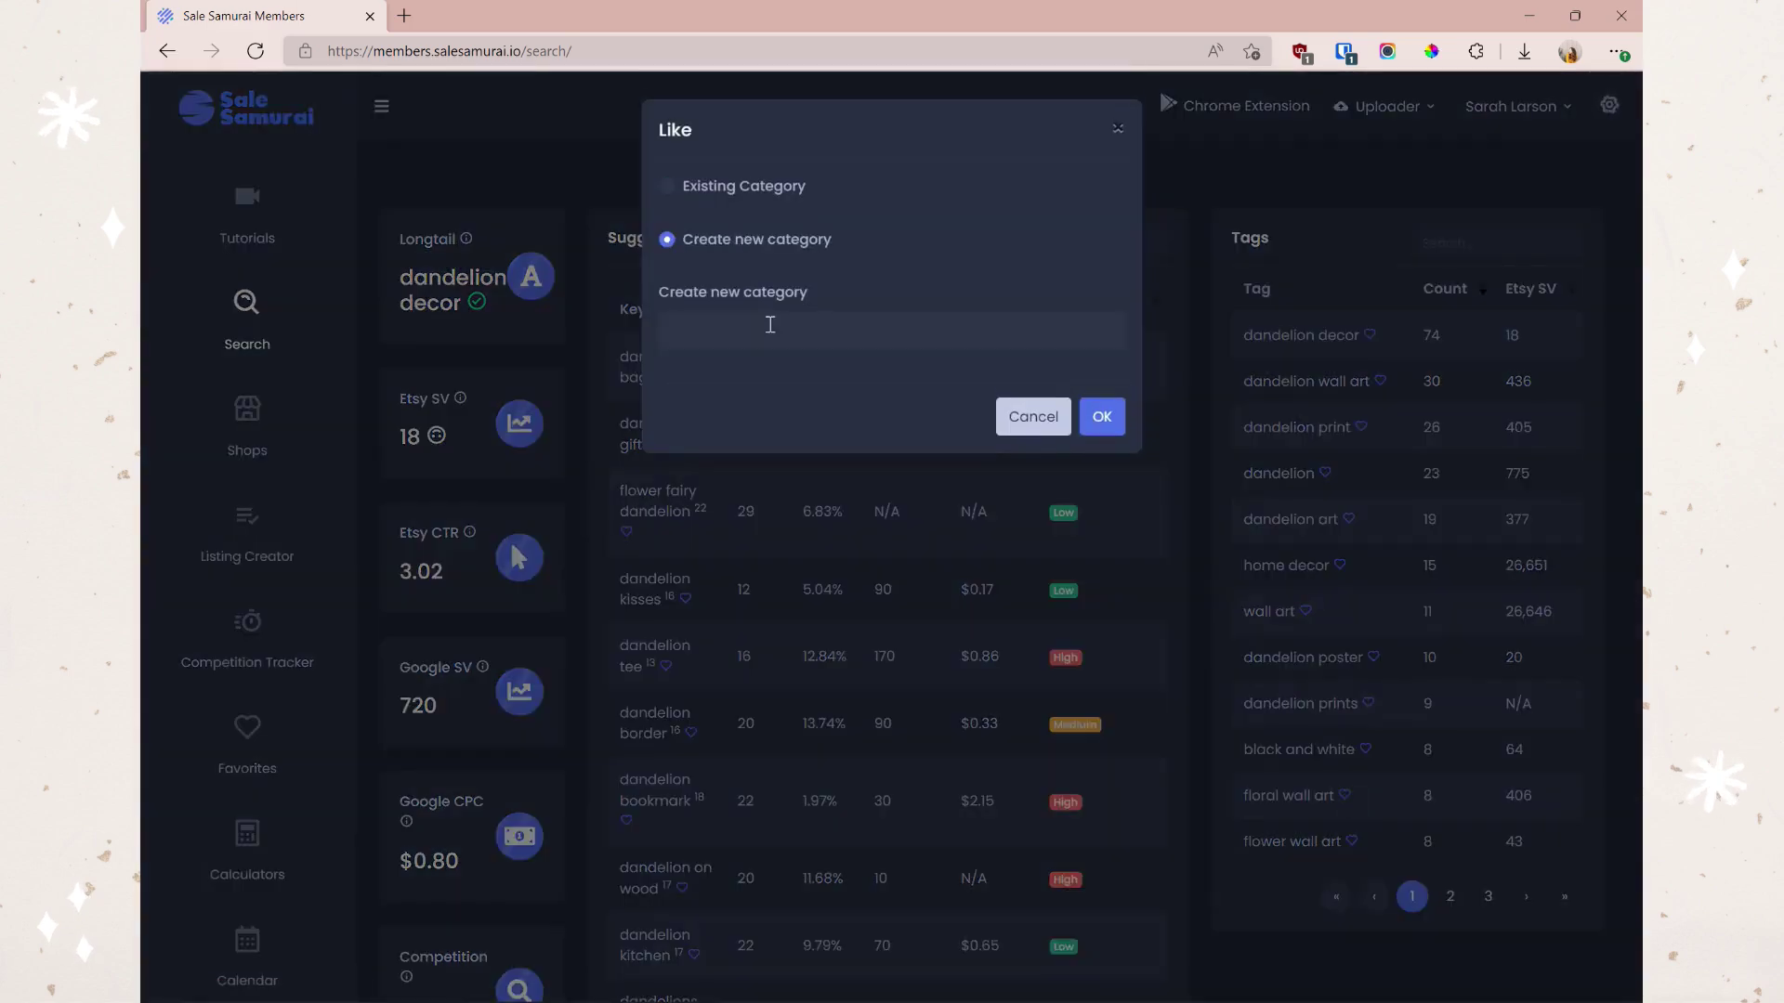
pyautogui.write('Dandelion Decor')
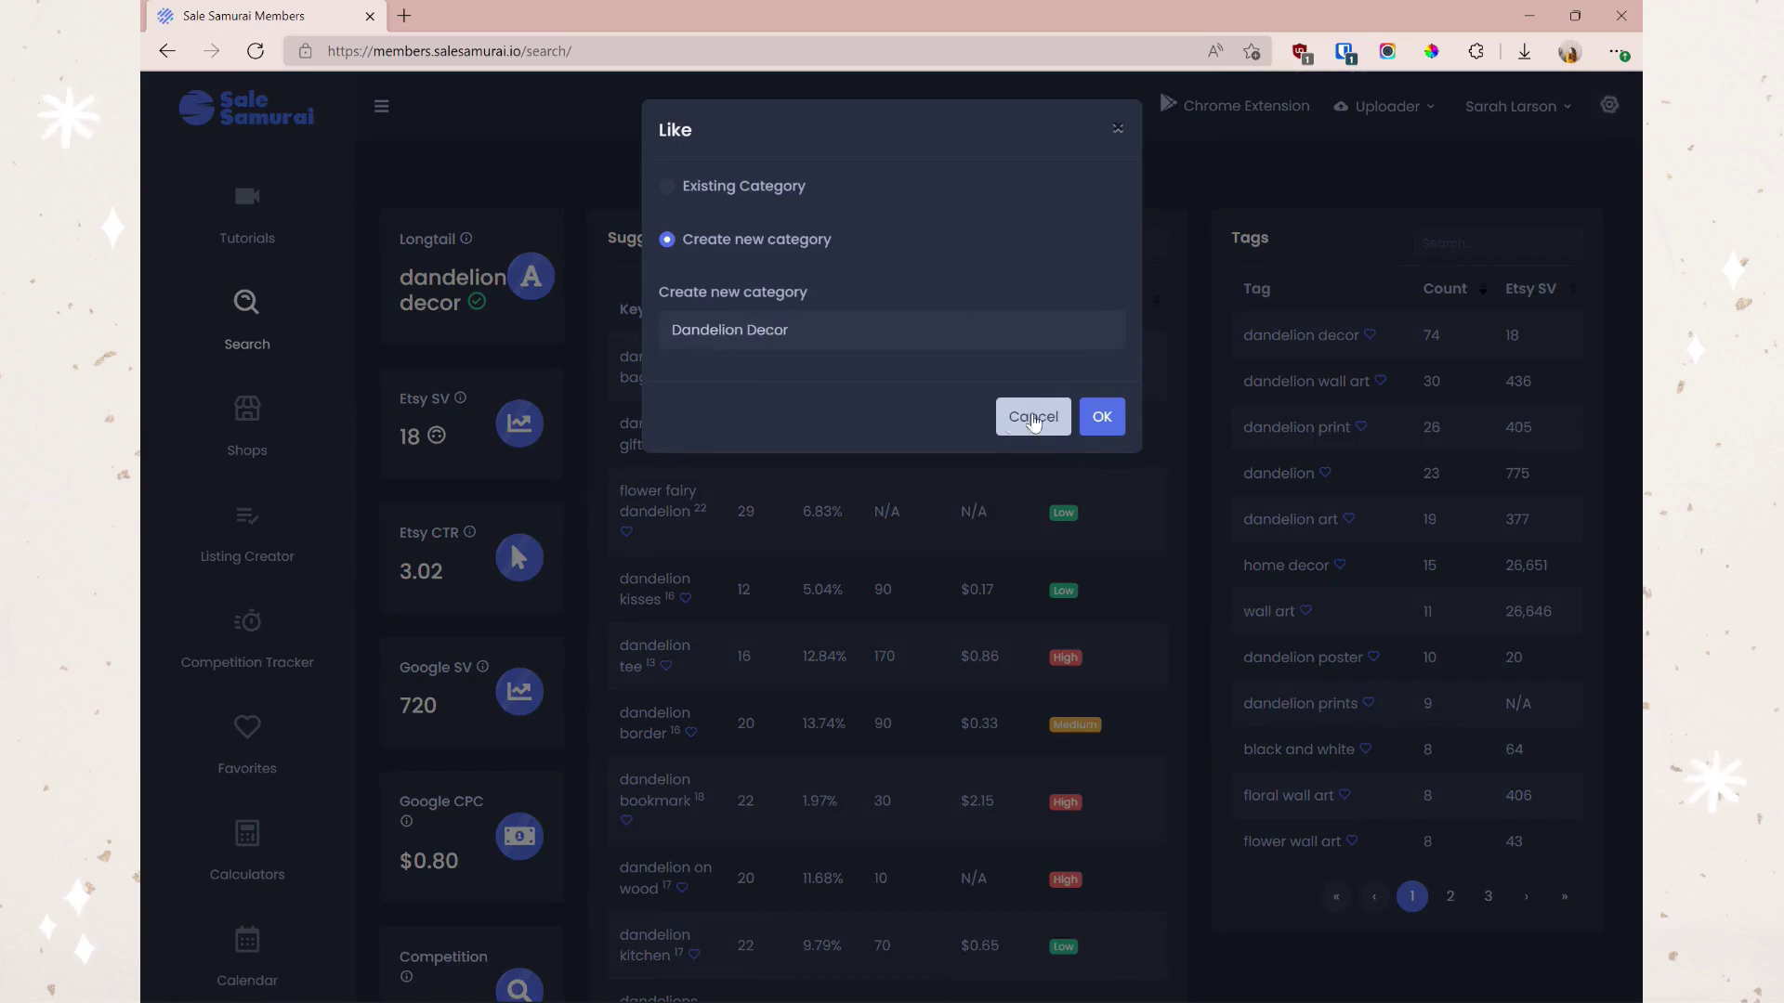
pyautogui.click(1102, 417)
# - Review the listings found for the keyword and open the details of the most-viewed one, the black and white dandelion print
pyautogui.scroll(-5, 1228, 667)
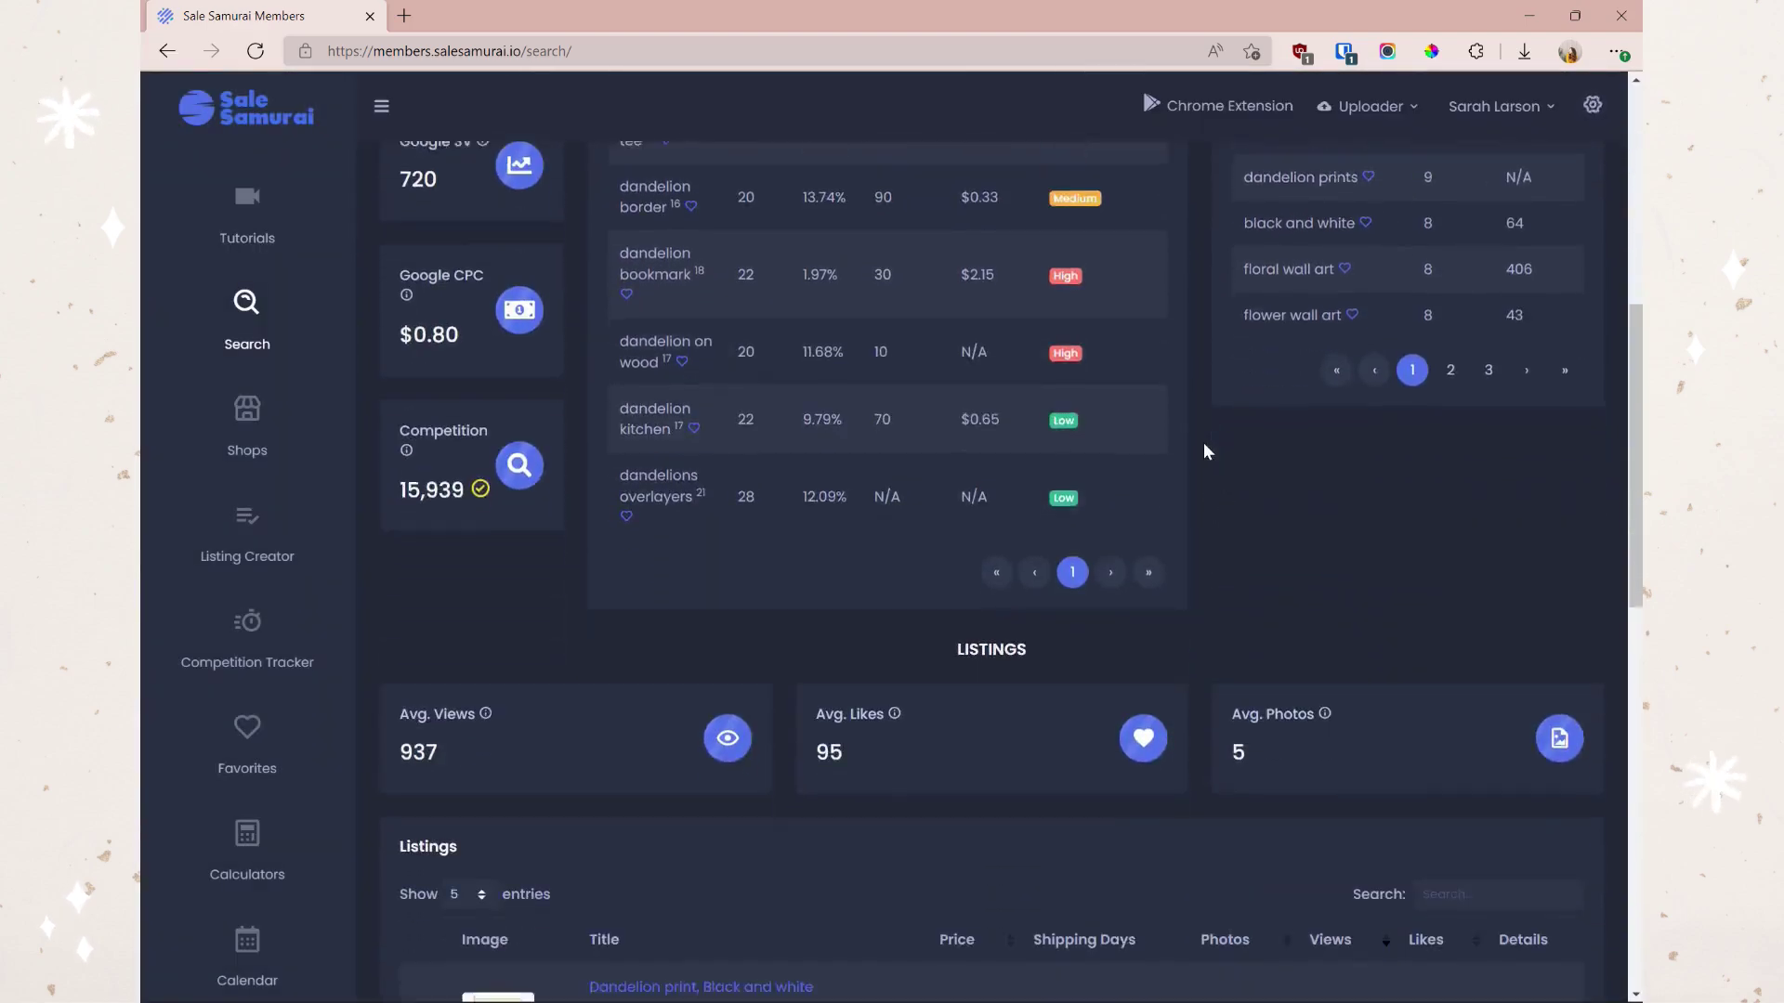
pyautogui.scroll(-5, 1204, 441)
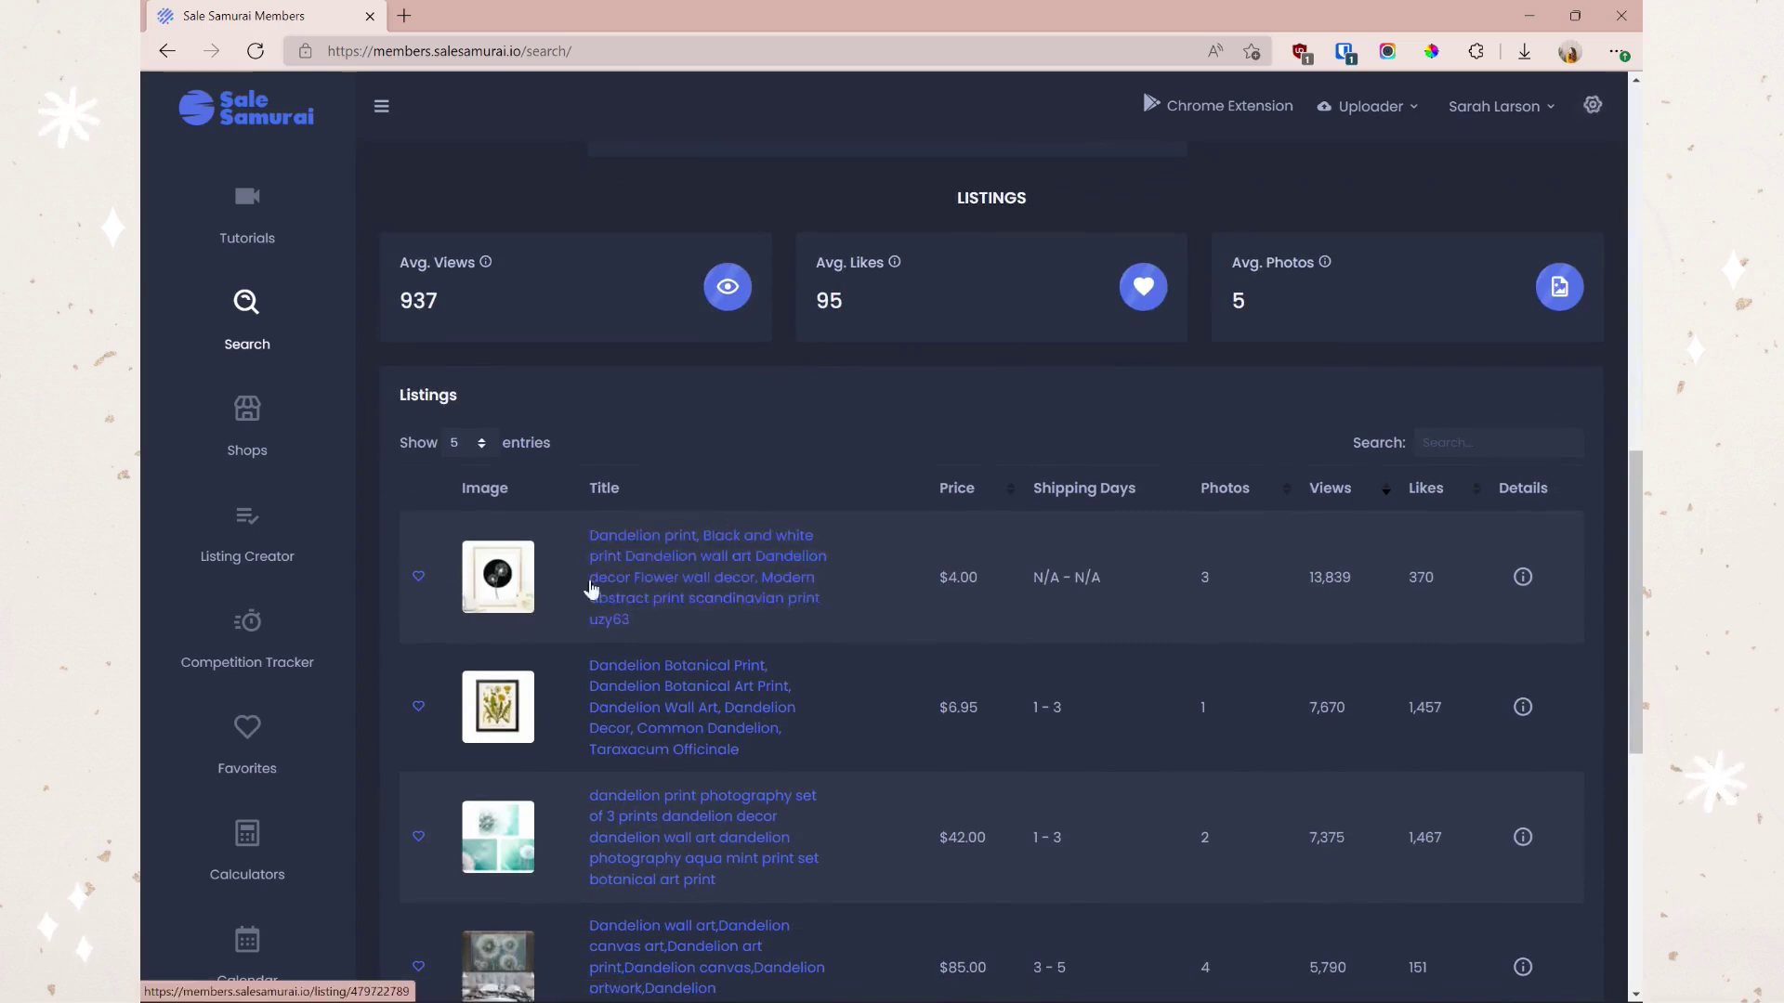
pyautogui.scroll(-2, 561, 539)
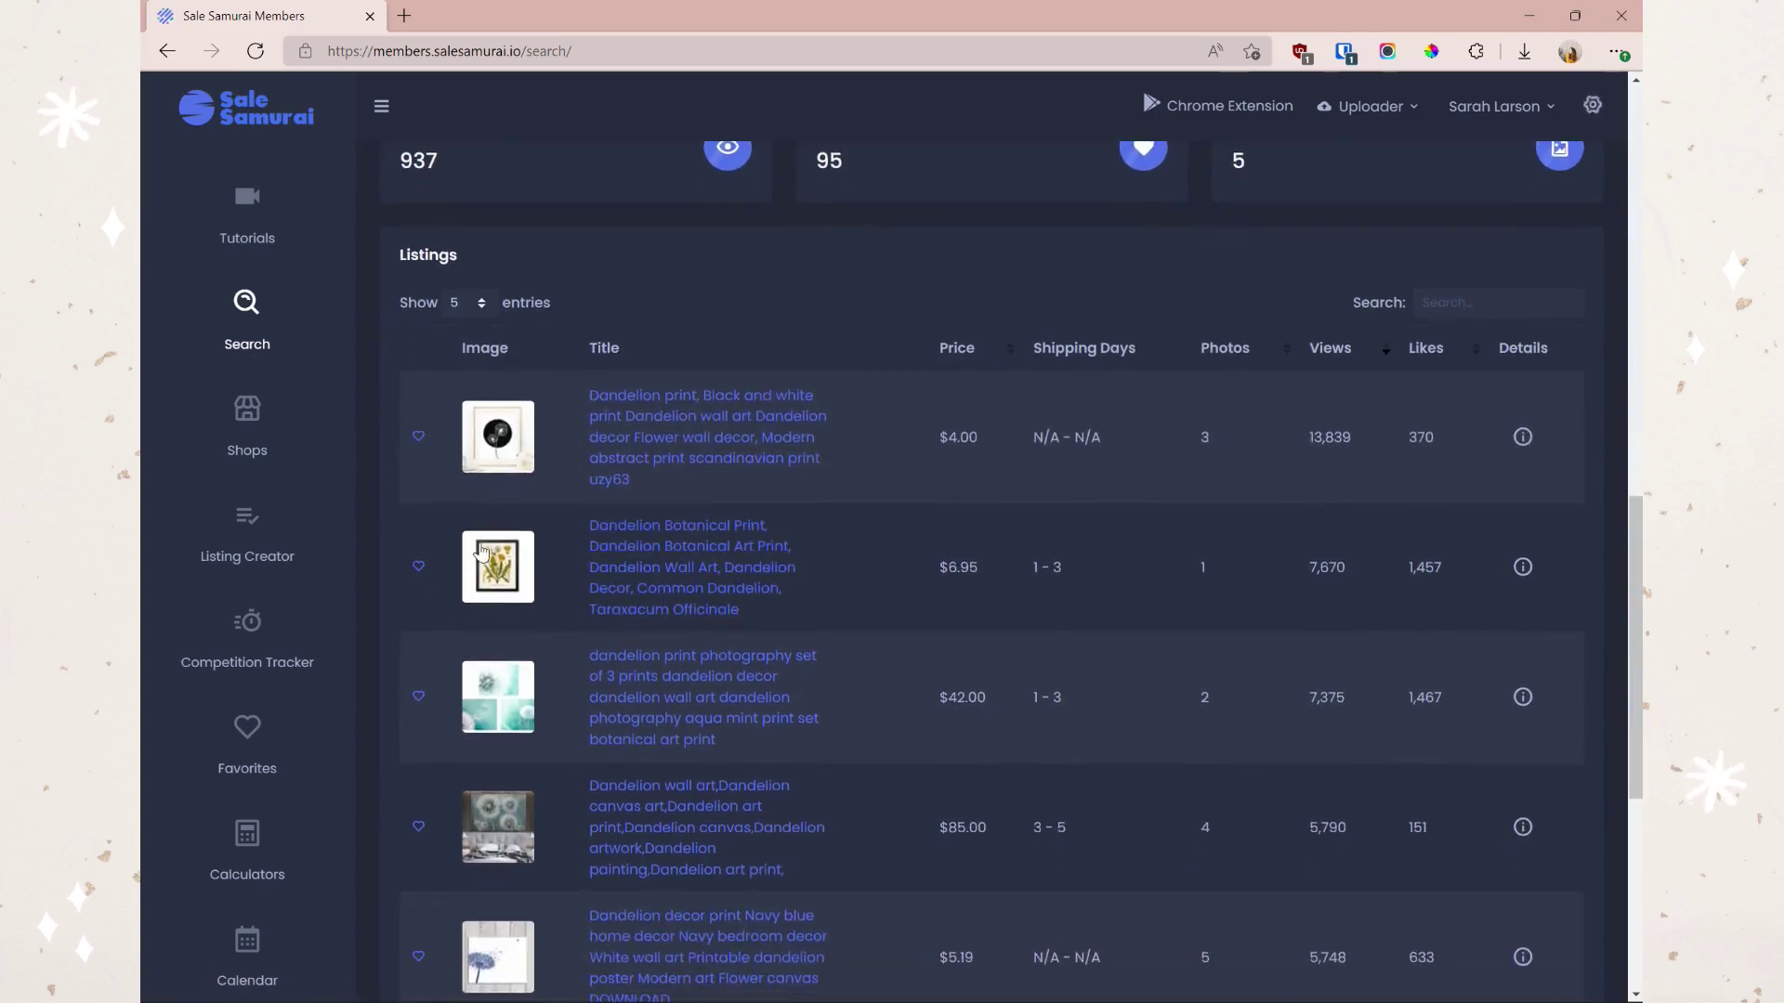
pyautogui.scroll(-2, 650, 501)
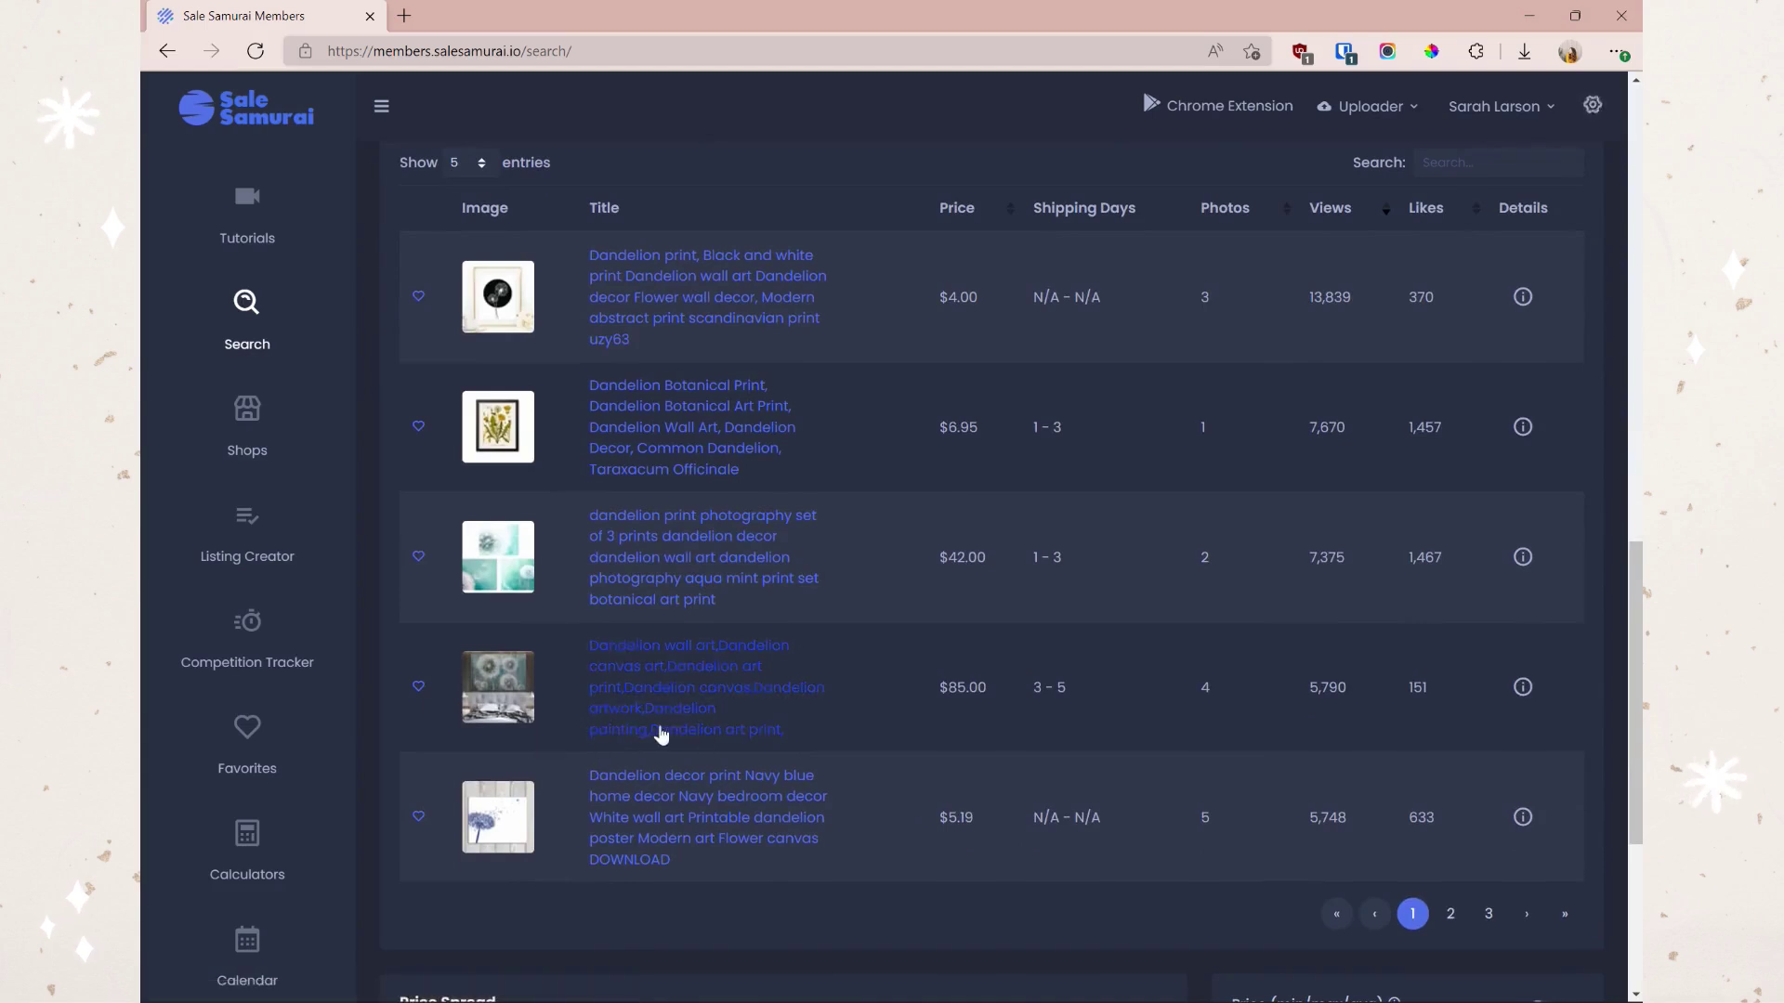
pyautogui.scroll(2, 857, 464)
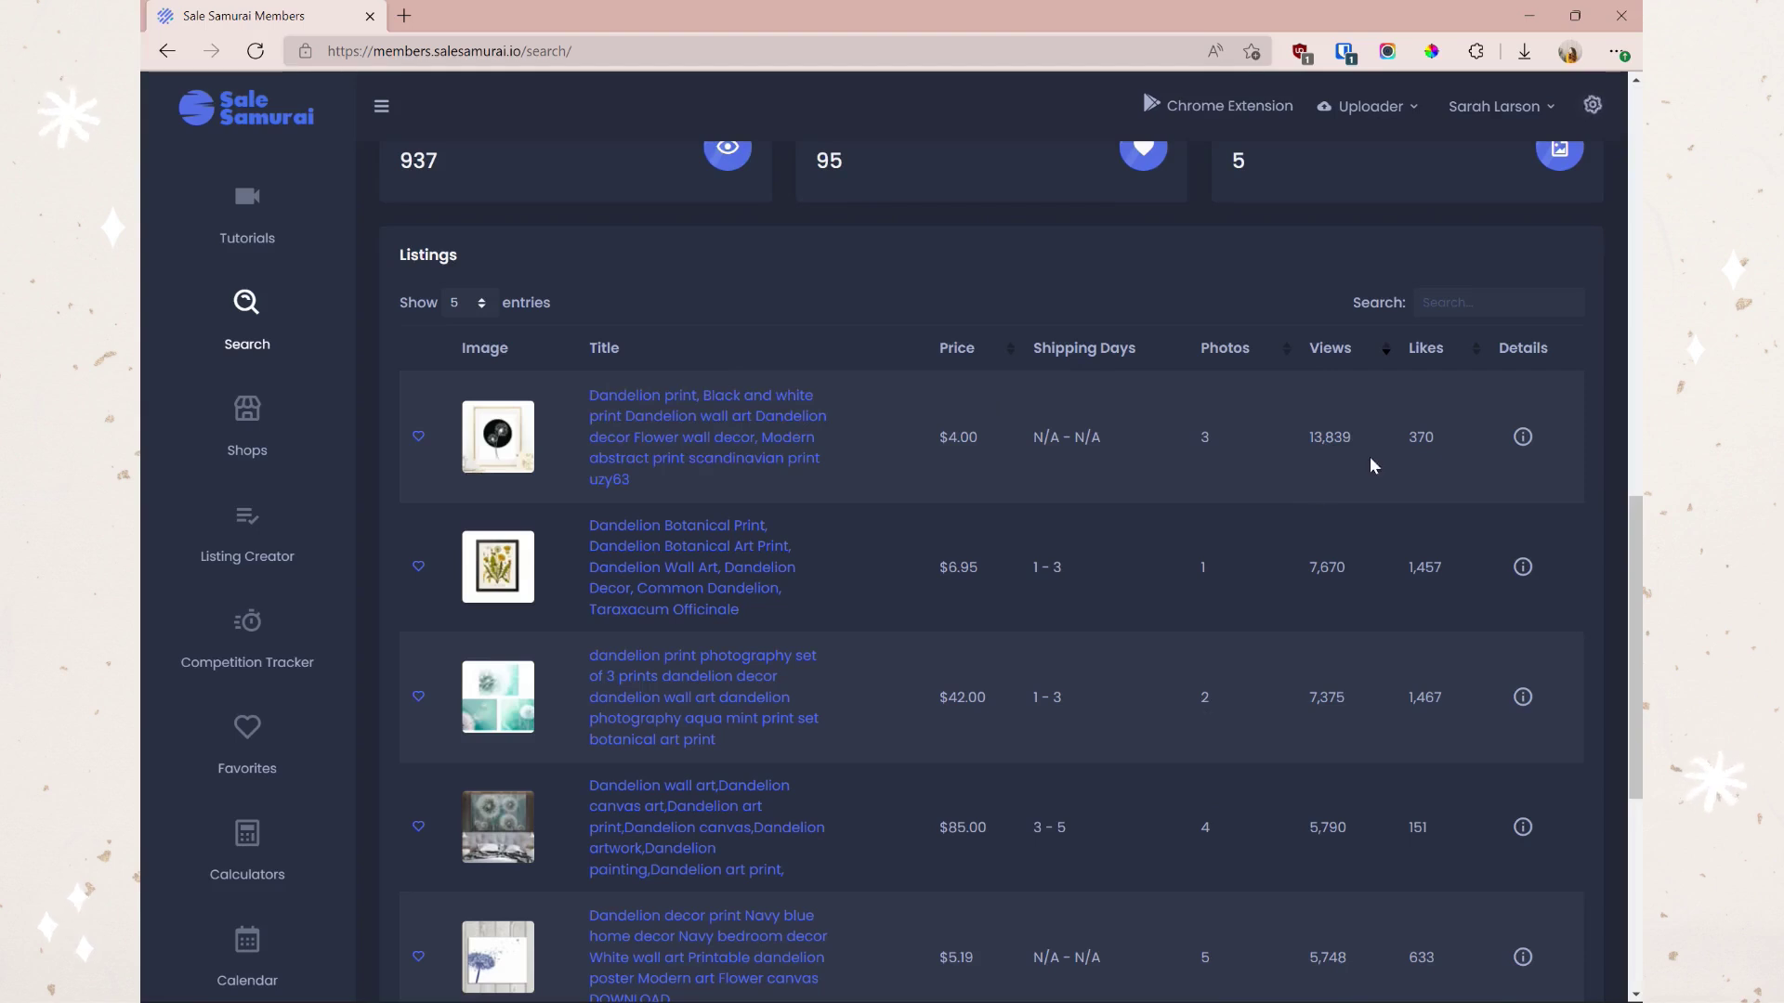
pyautogui.click(1526, 438)
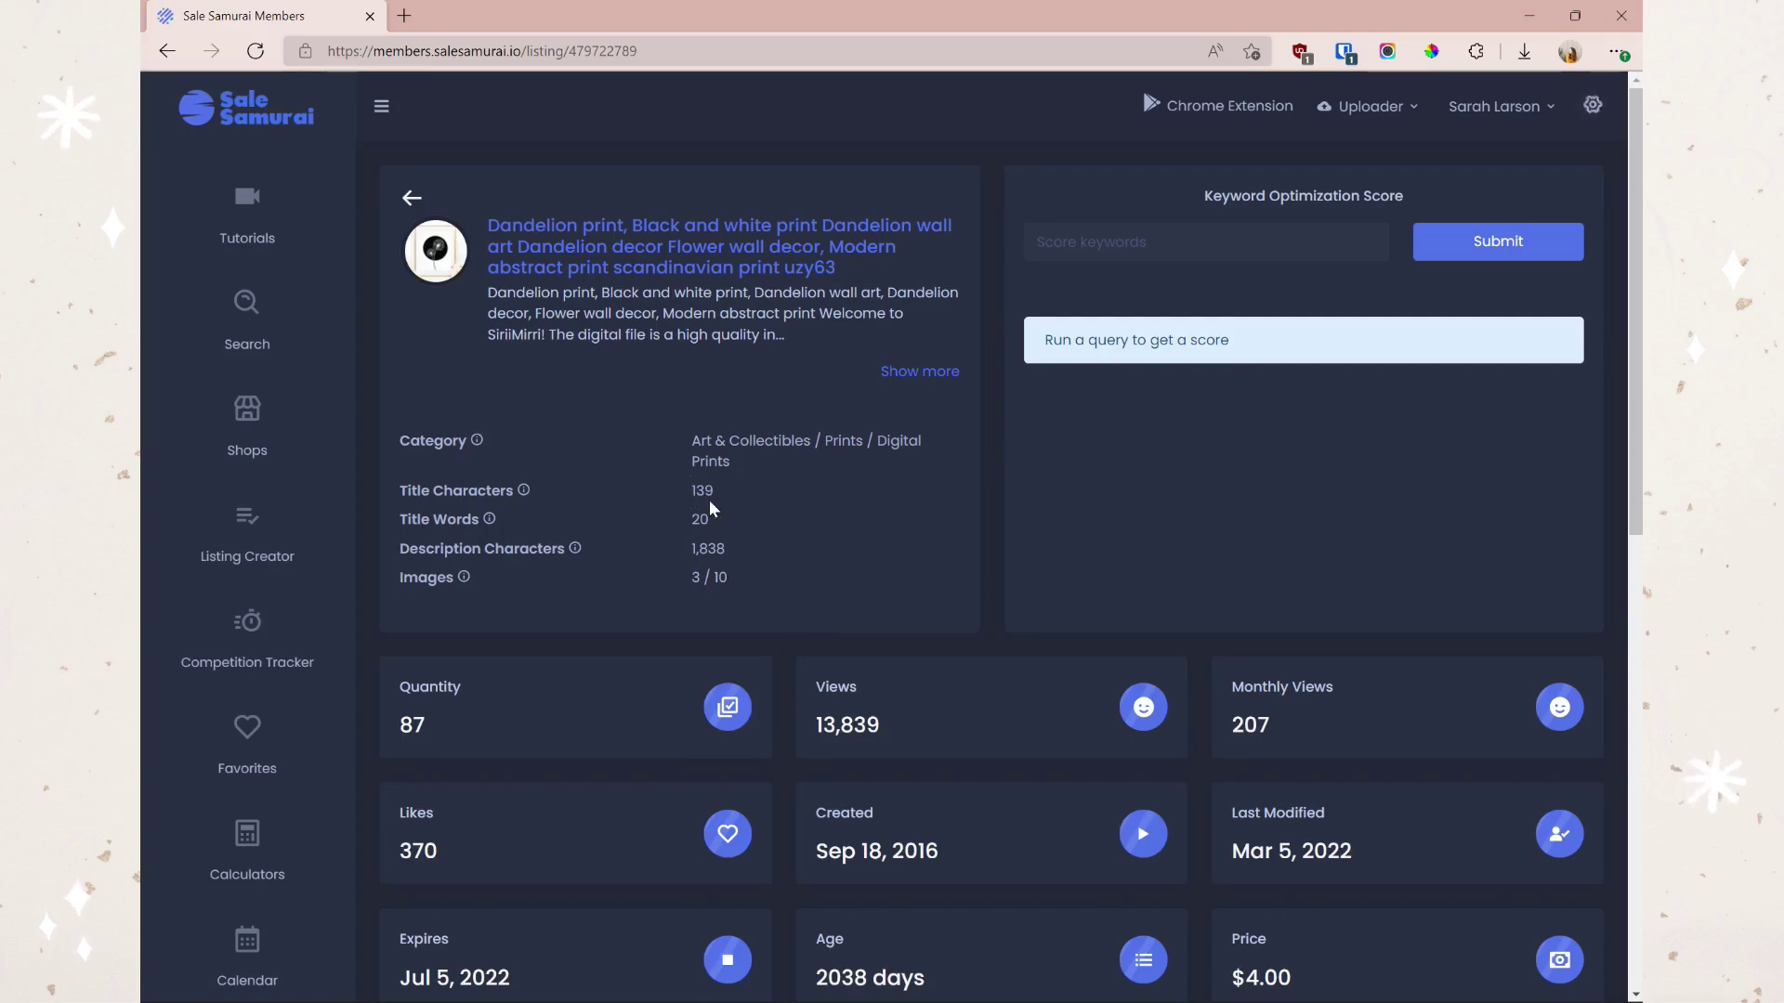
# - Examine the dandelion print listing's statistics and tag table, and return to the search results
pyautogui.scroll(-2, 741, 517)
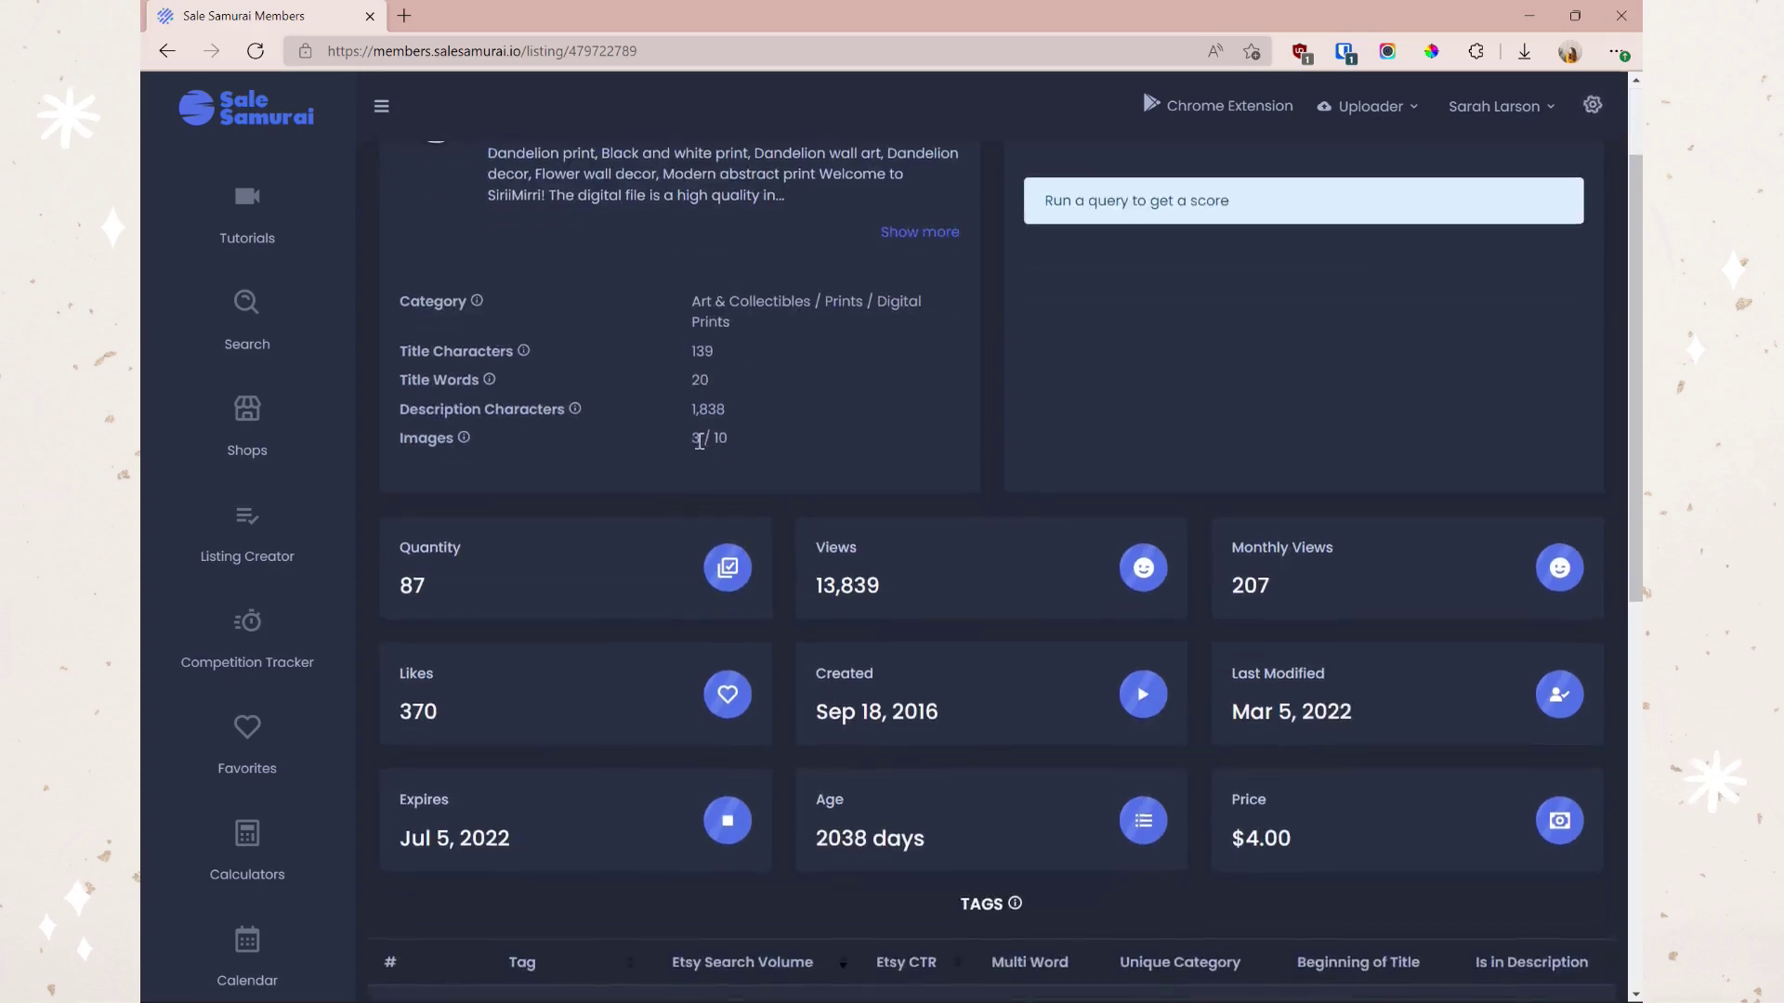
pyautogui.scroll(-2, 748, 455)
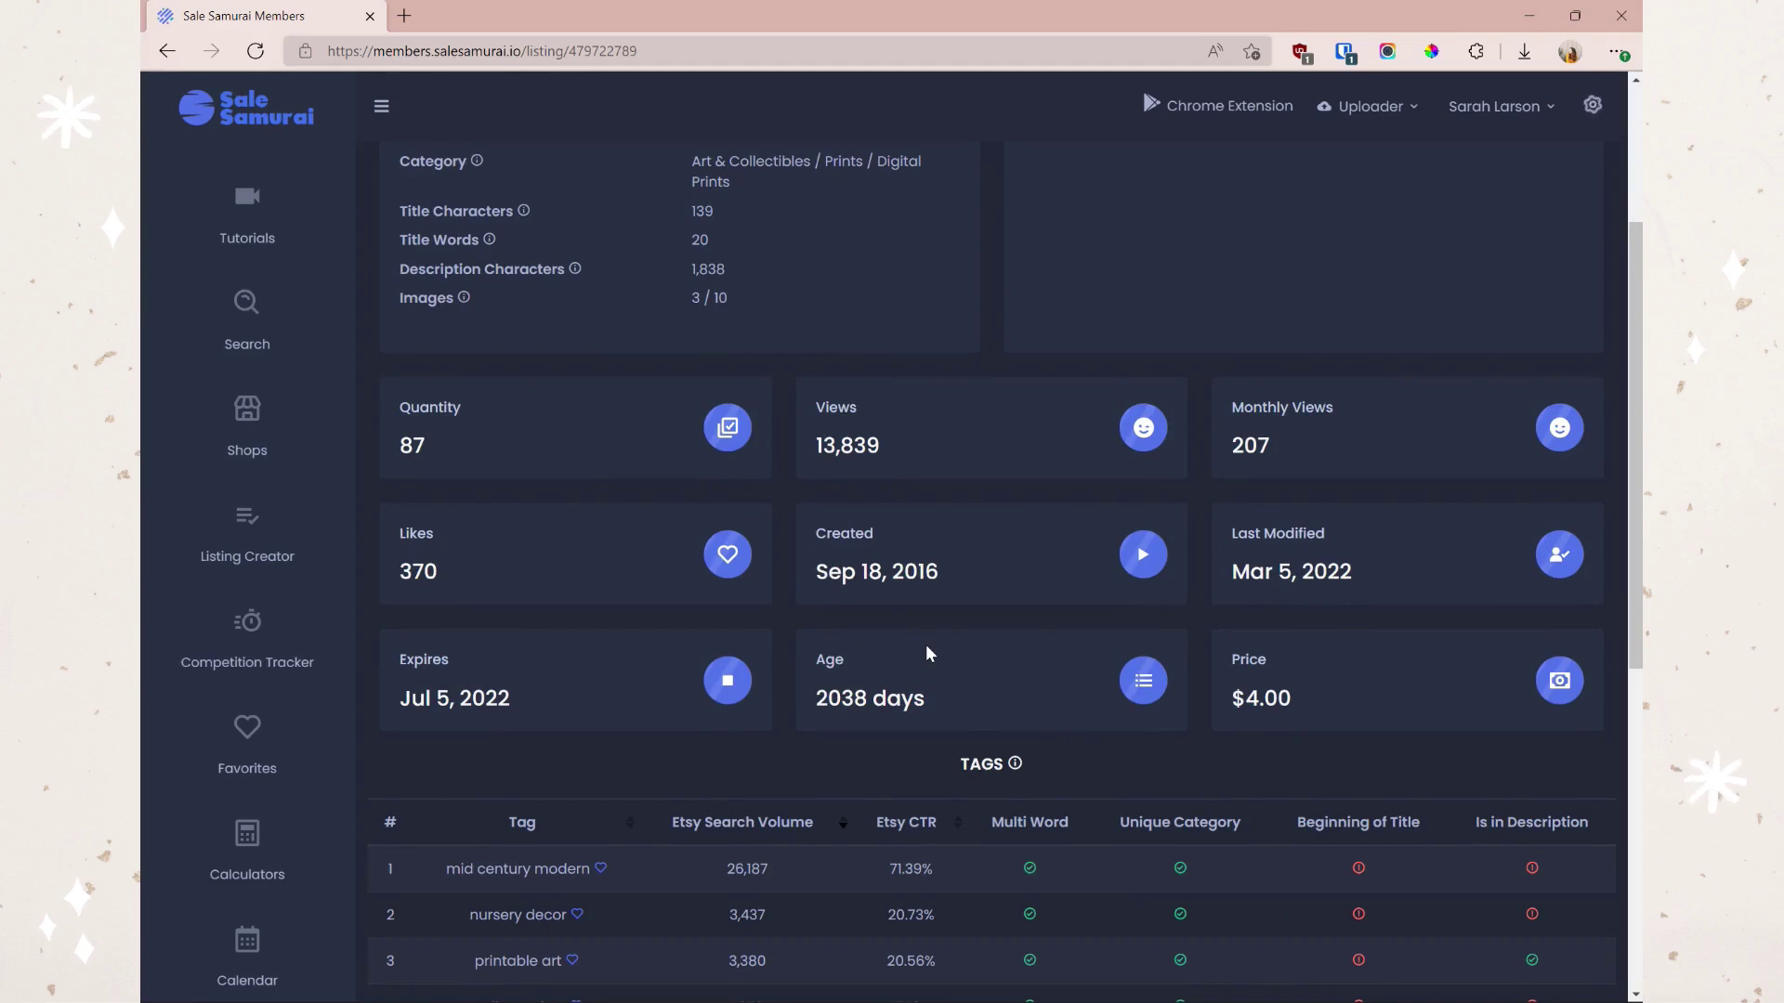
pyautogui.scroll(-3, 926, 648)
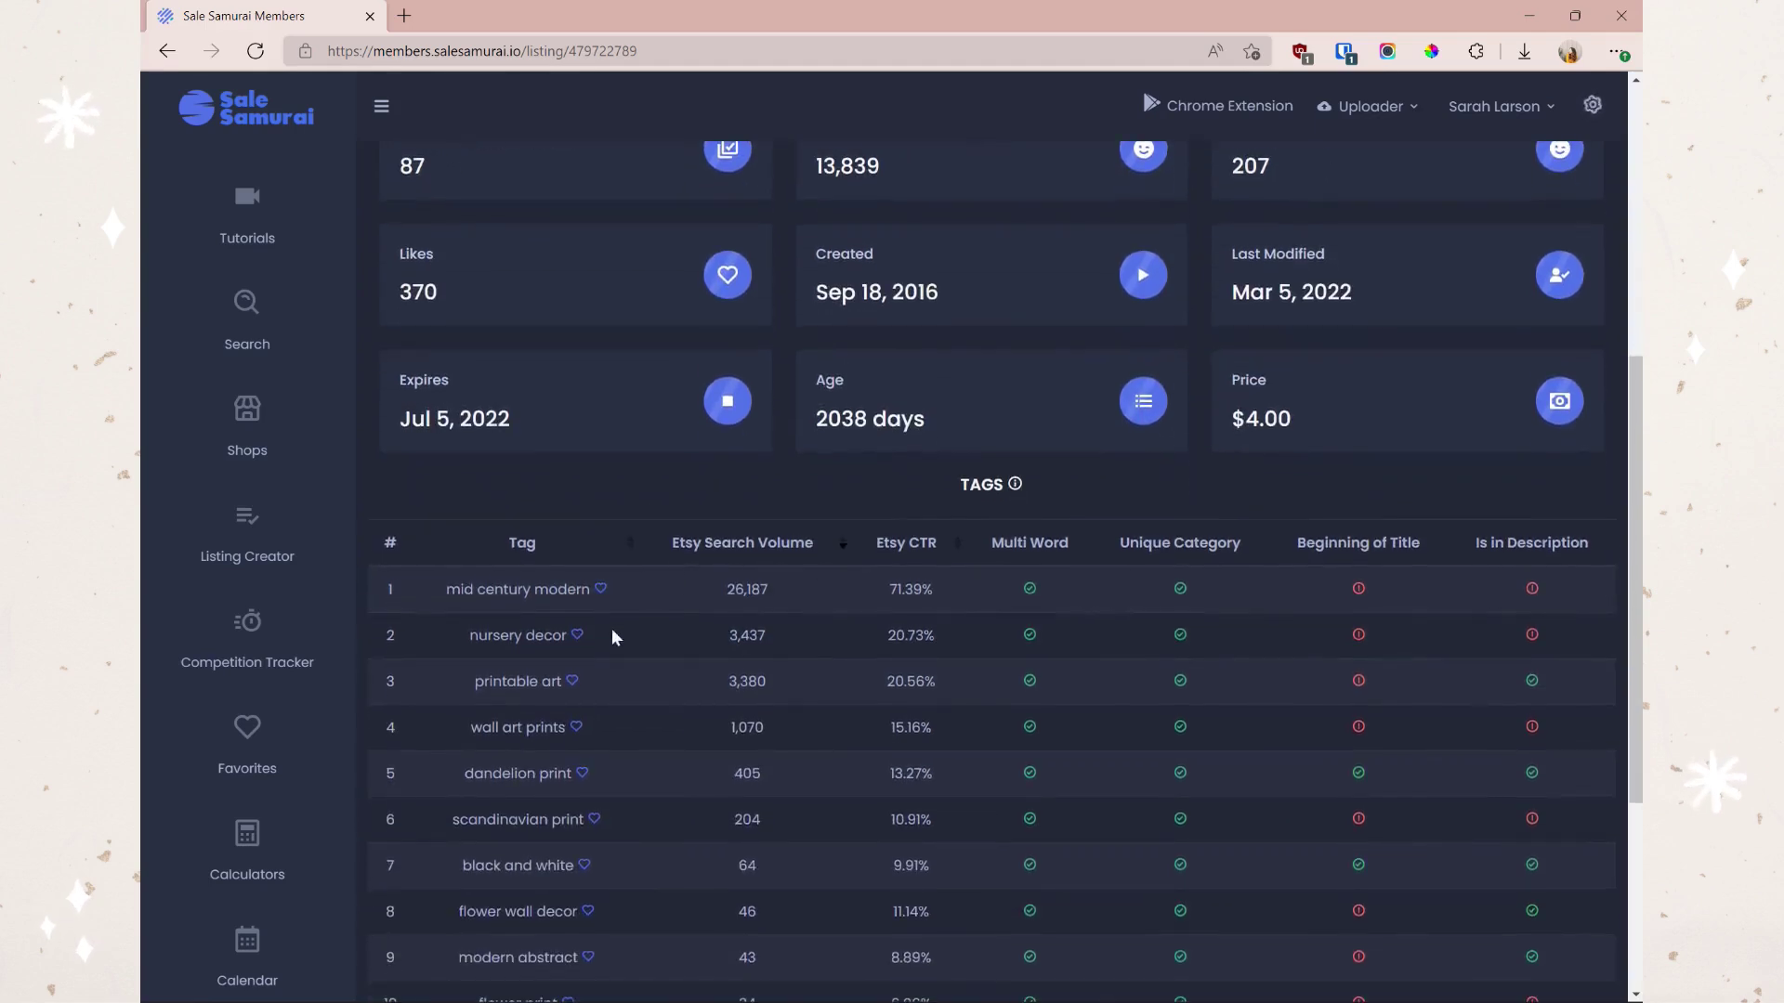
pyautogui.scroll(-2, 570, 532)
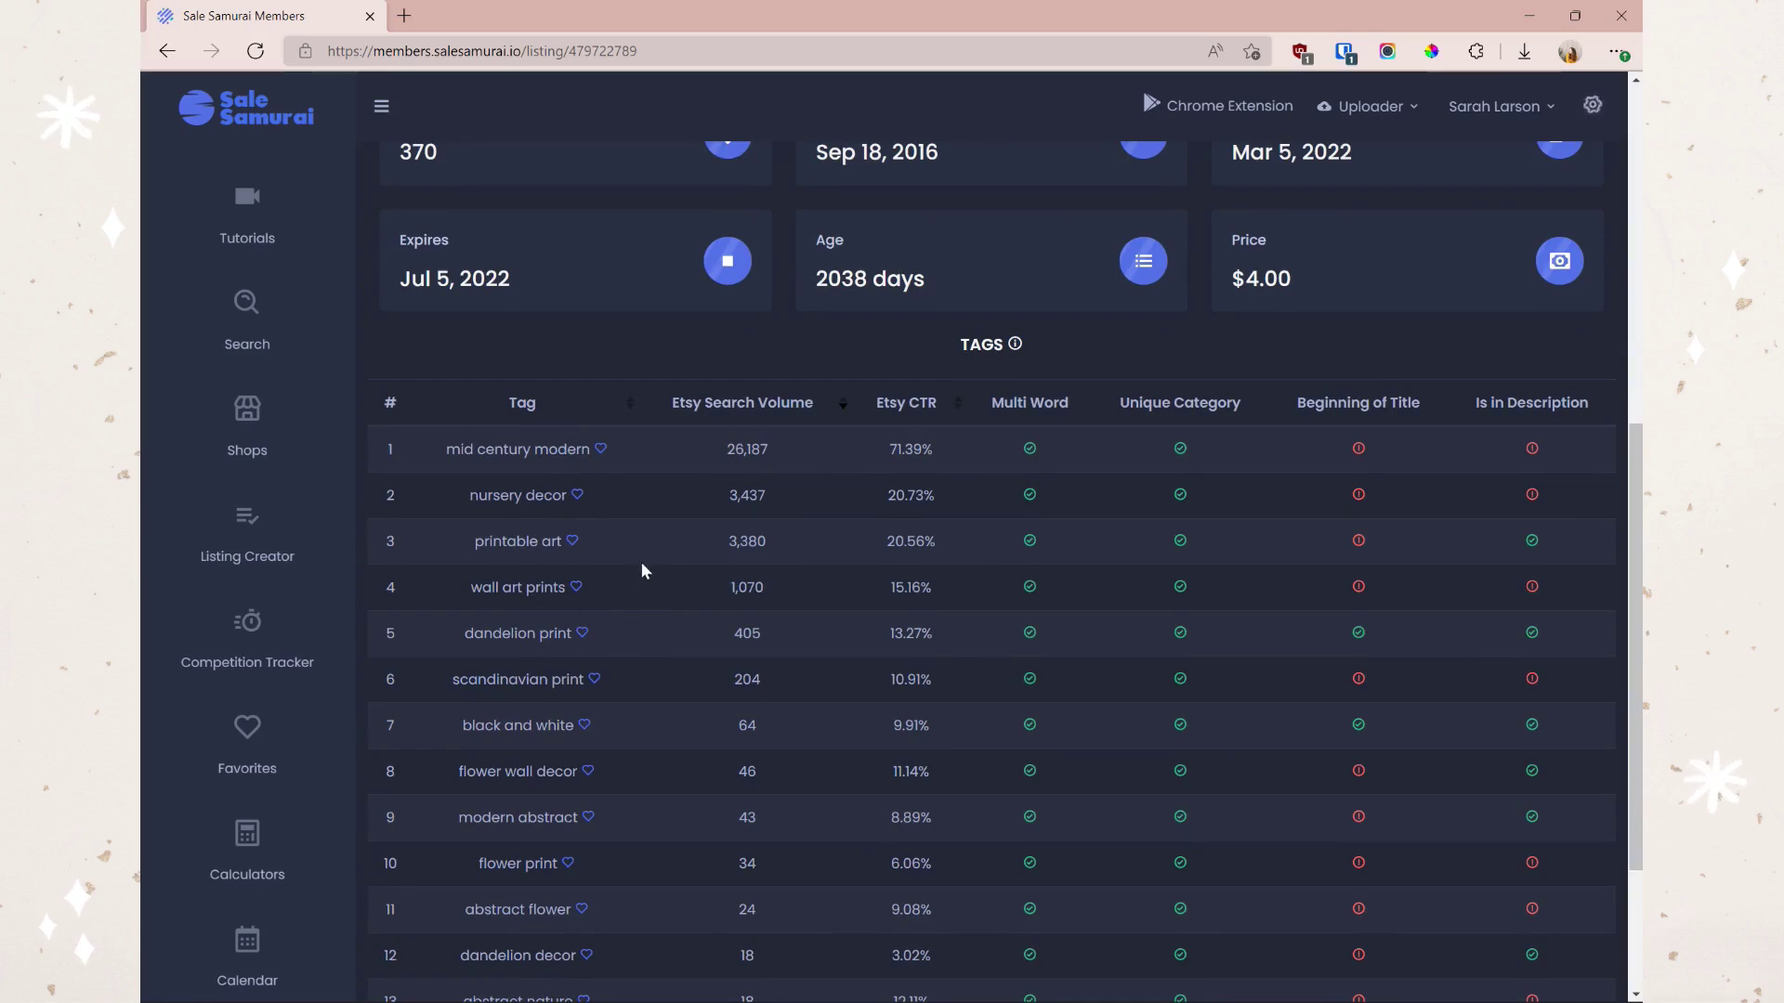
pyautogui.scroll(10, 631, 570)
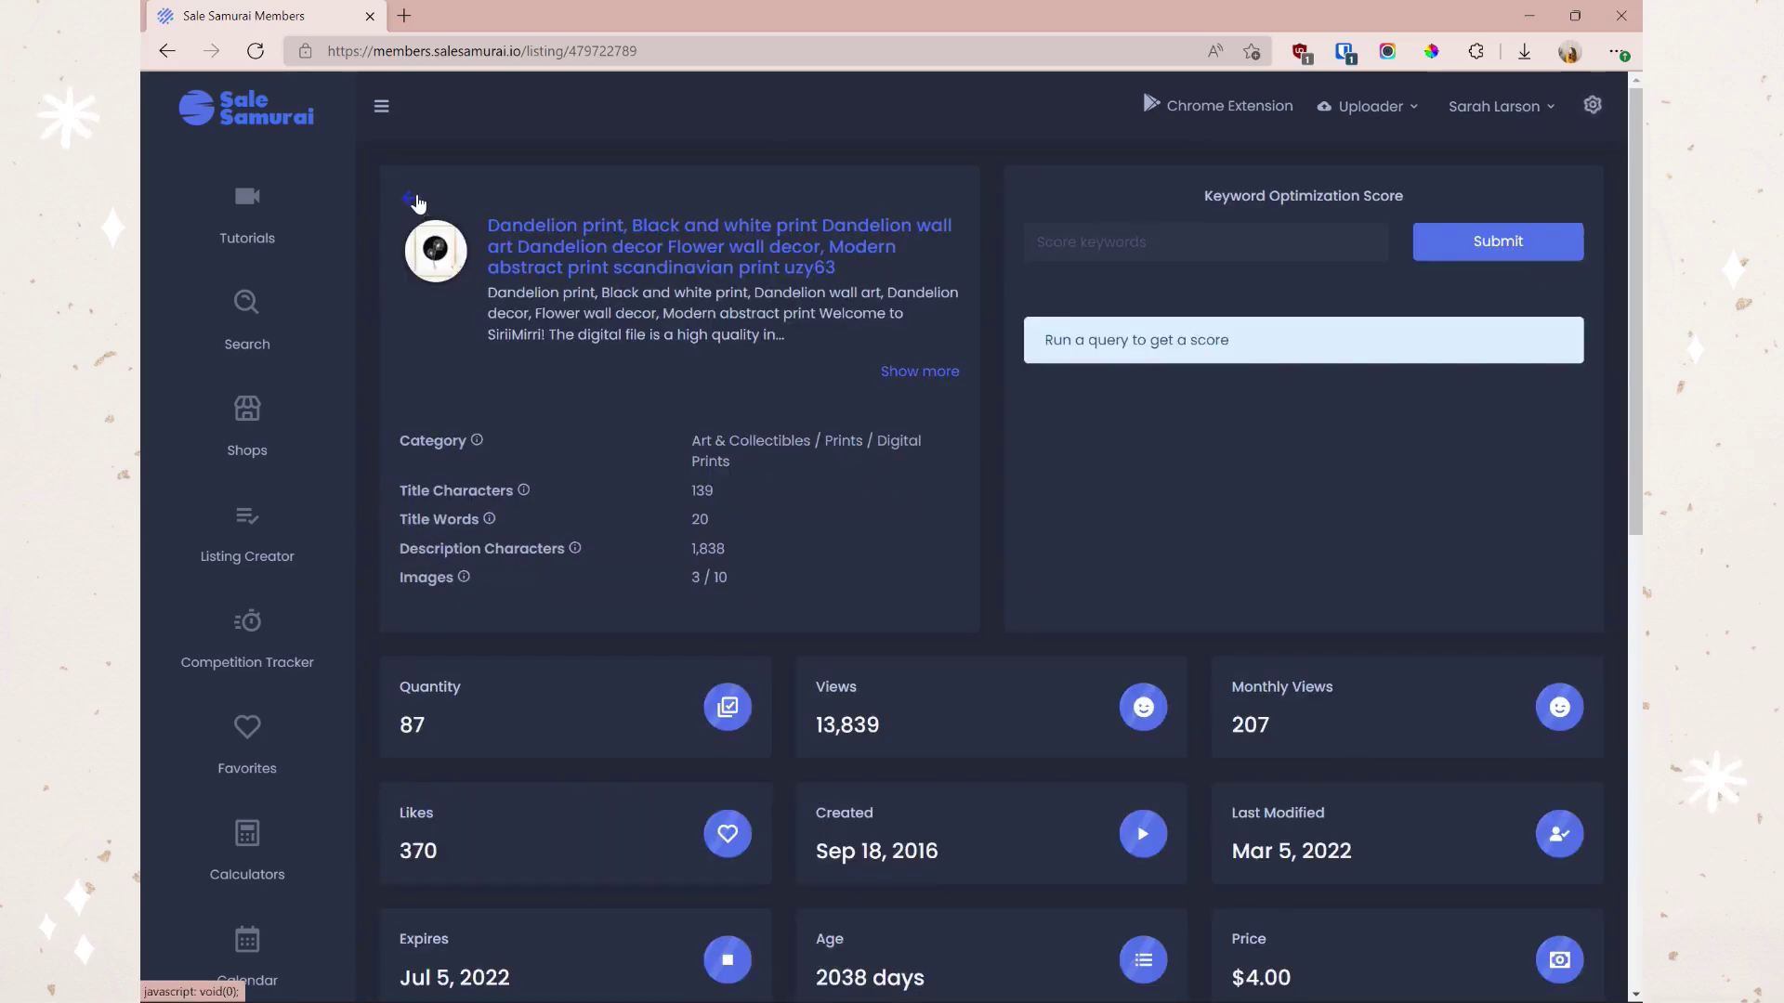
pyautogui.click(415, 201)
# - Inspect individual bars of the Price Spread chart to see how many listings sell at each price
pyautogui.scroll(-5, 1087, 446)
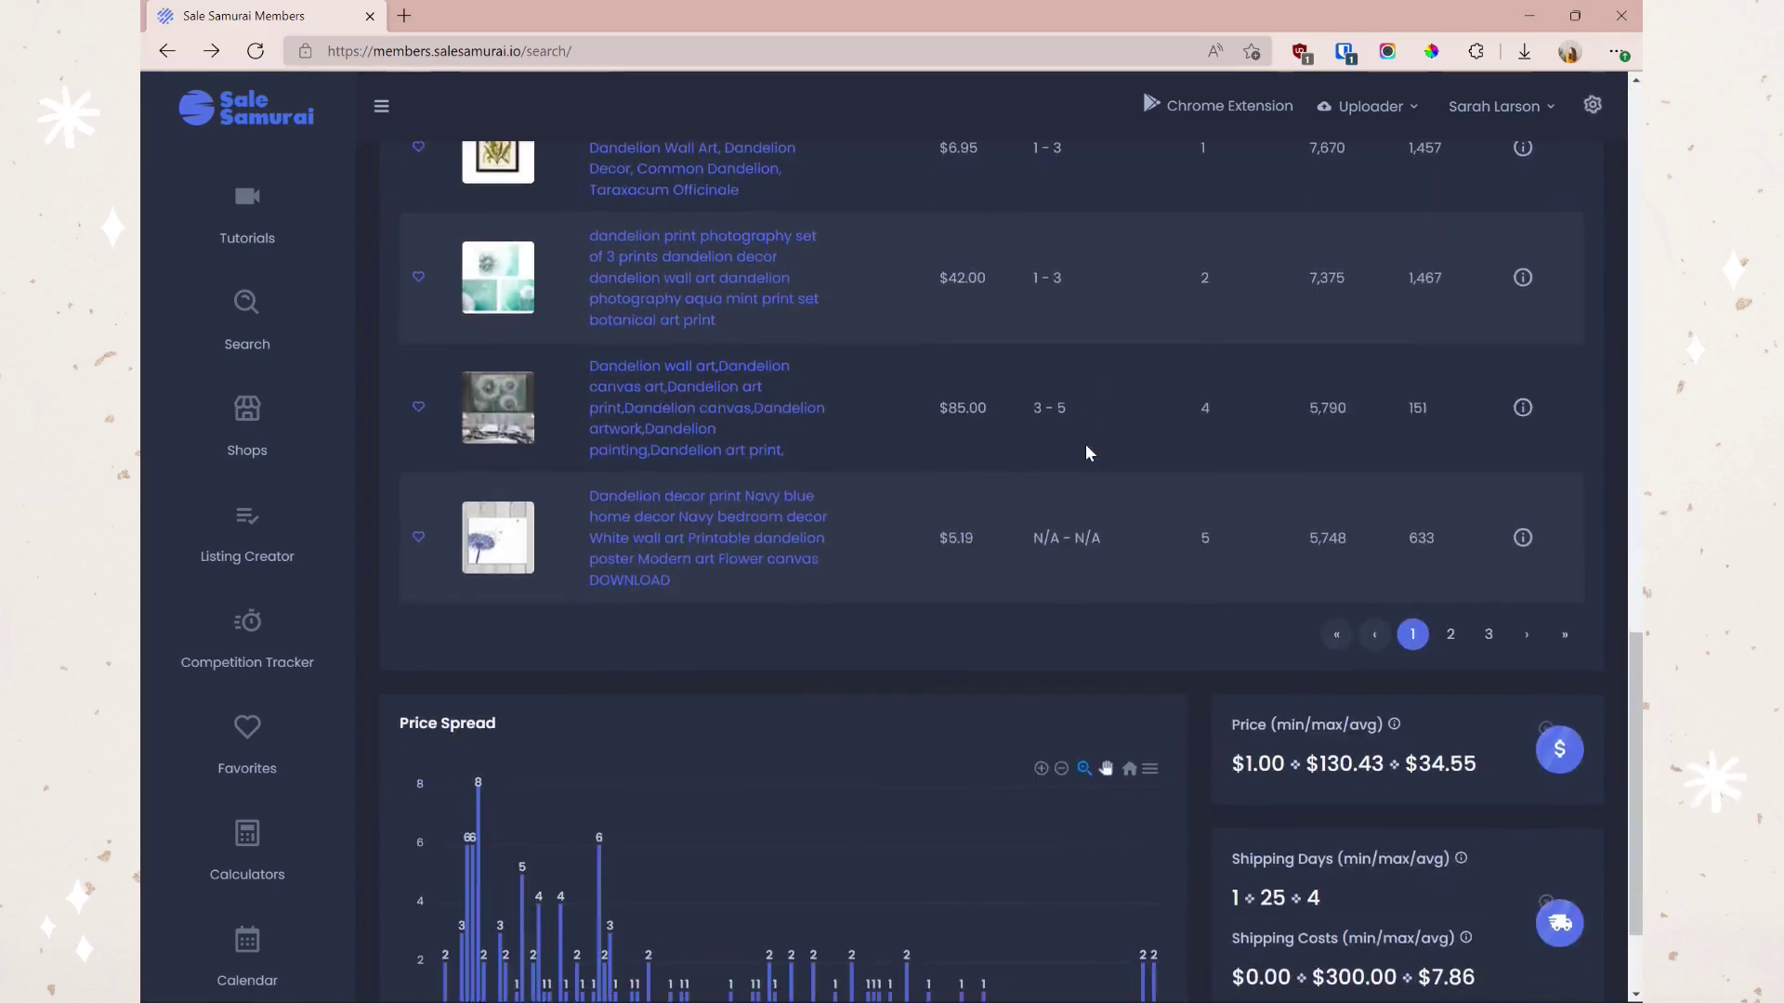
pyautogui.scroll(-2, 1085, 439)
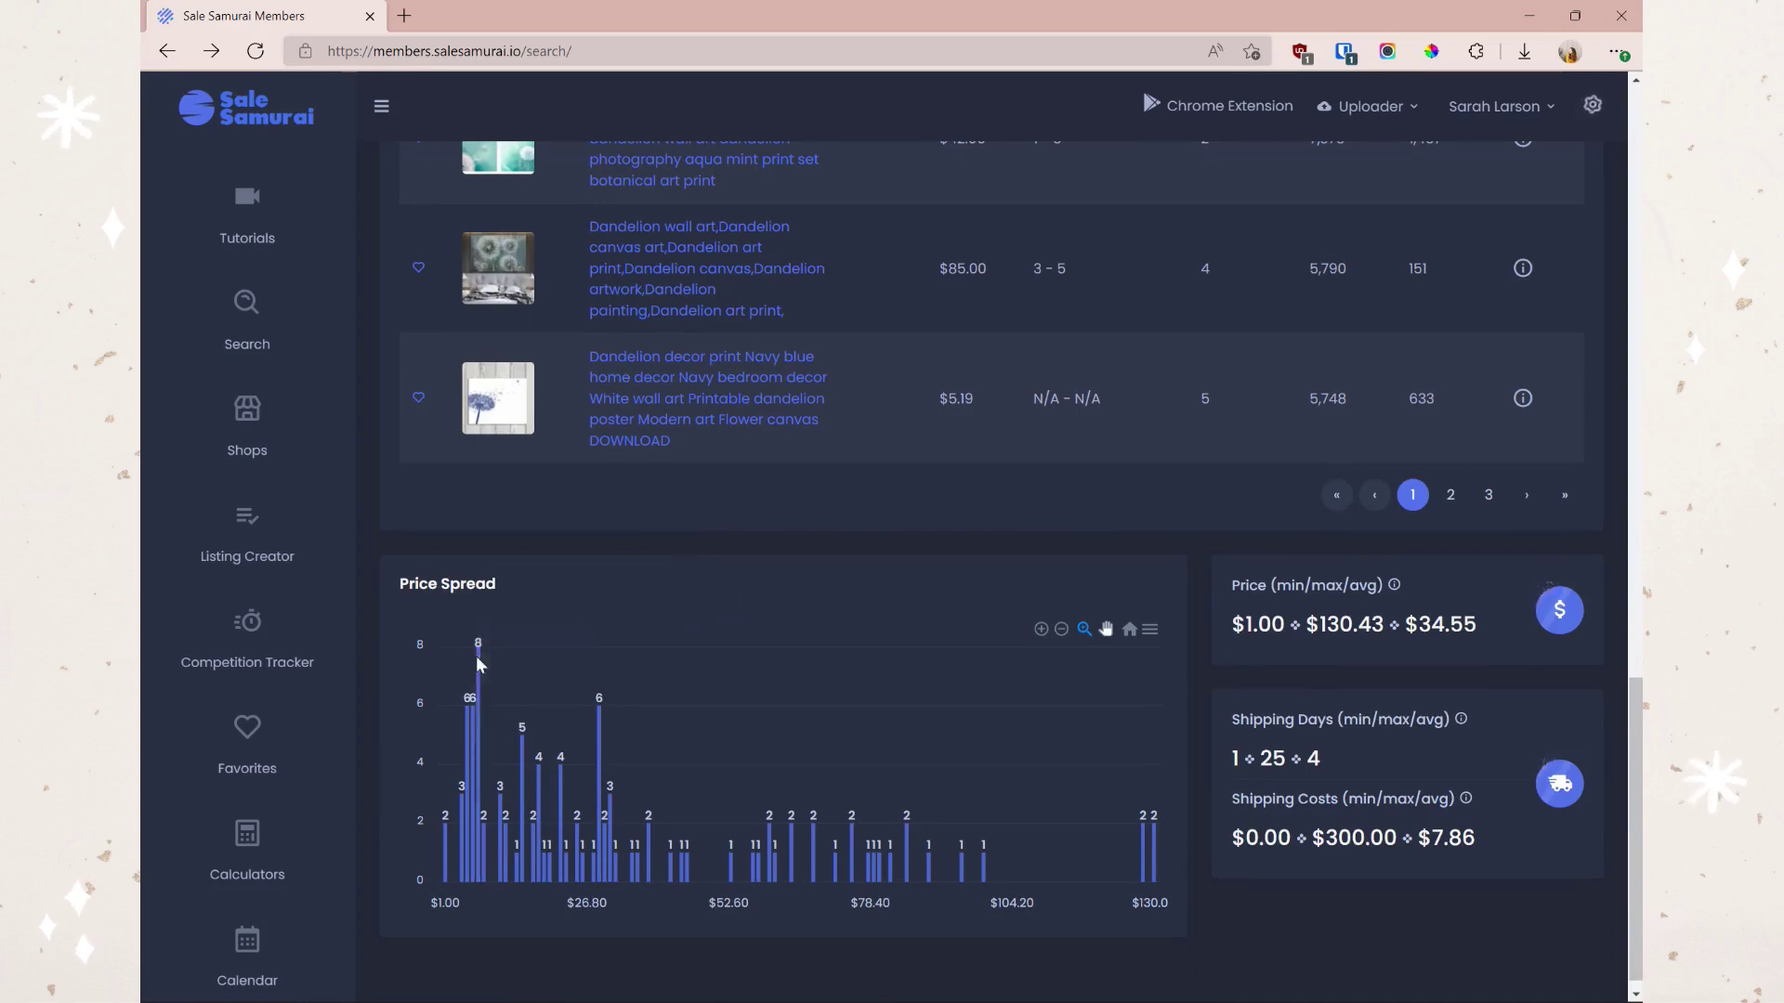
pyautogui.moveTo(479, 656)
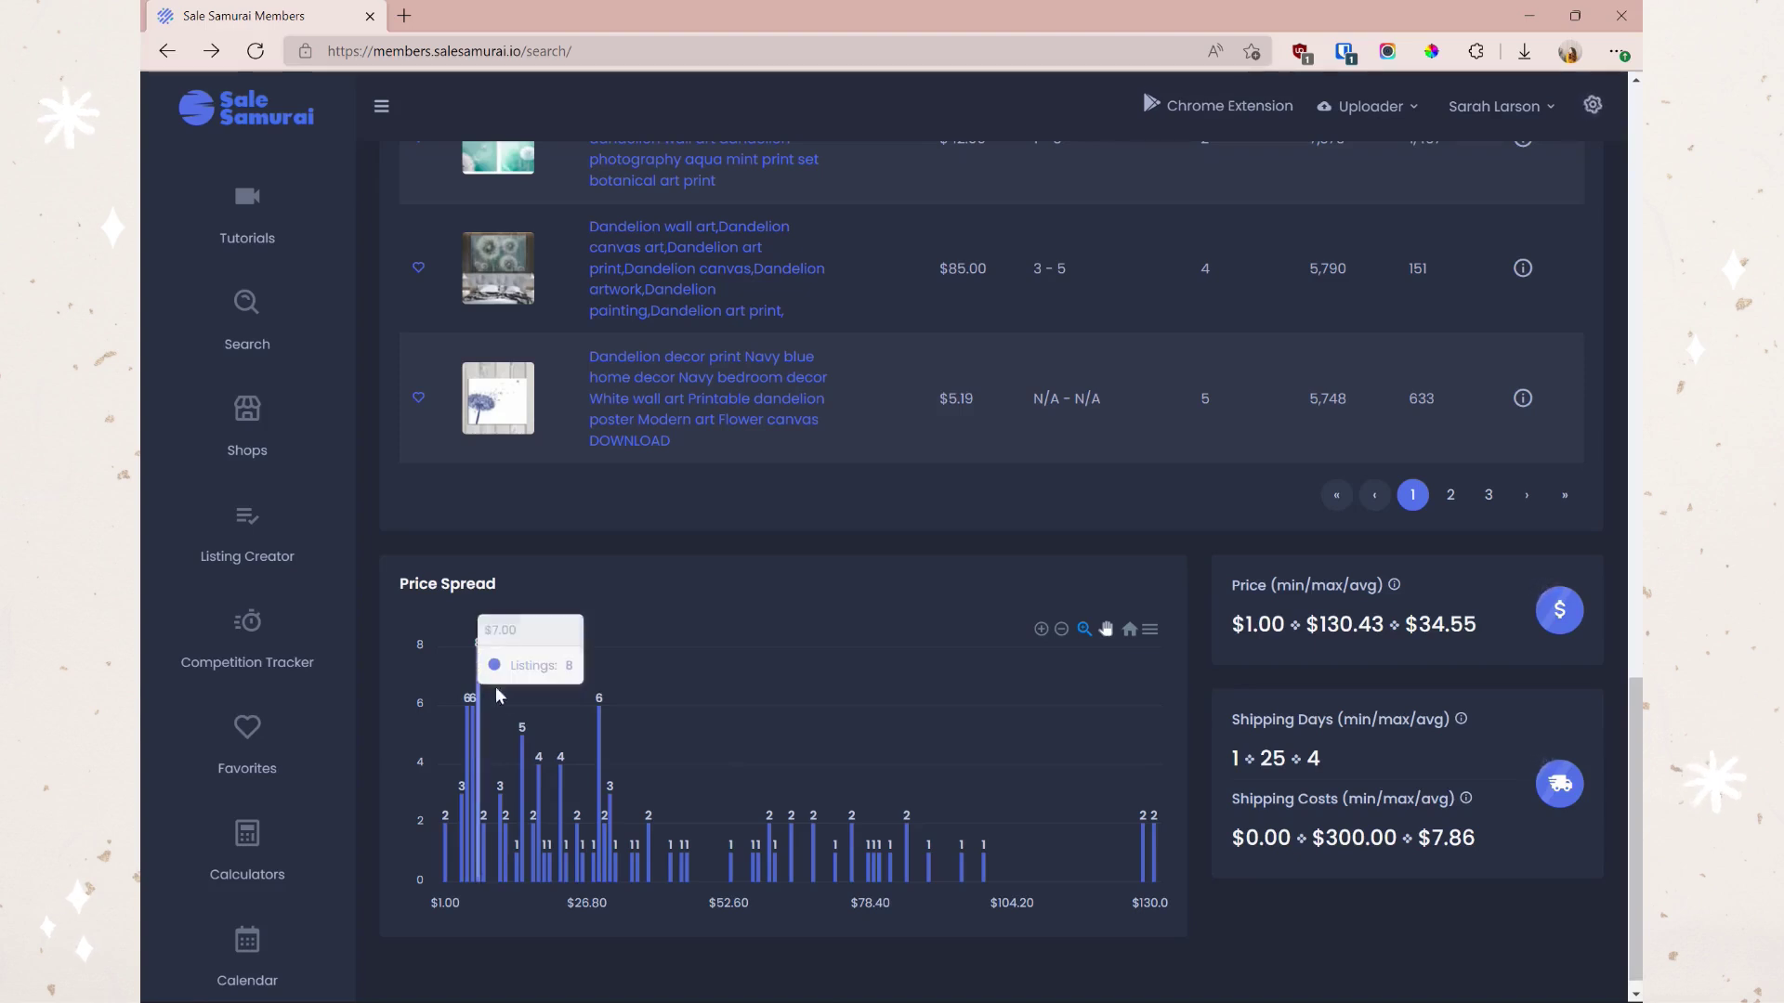
pyautogui.moveTo(598, 727)
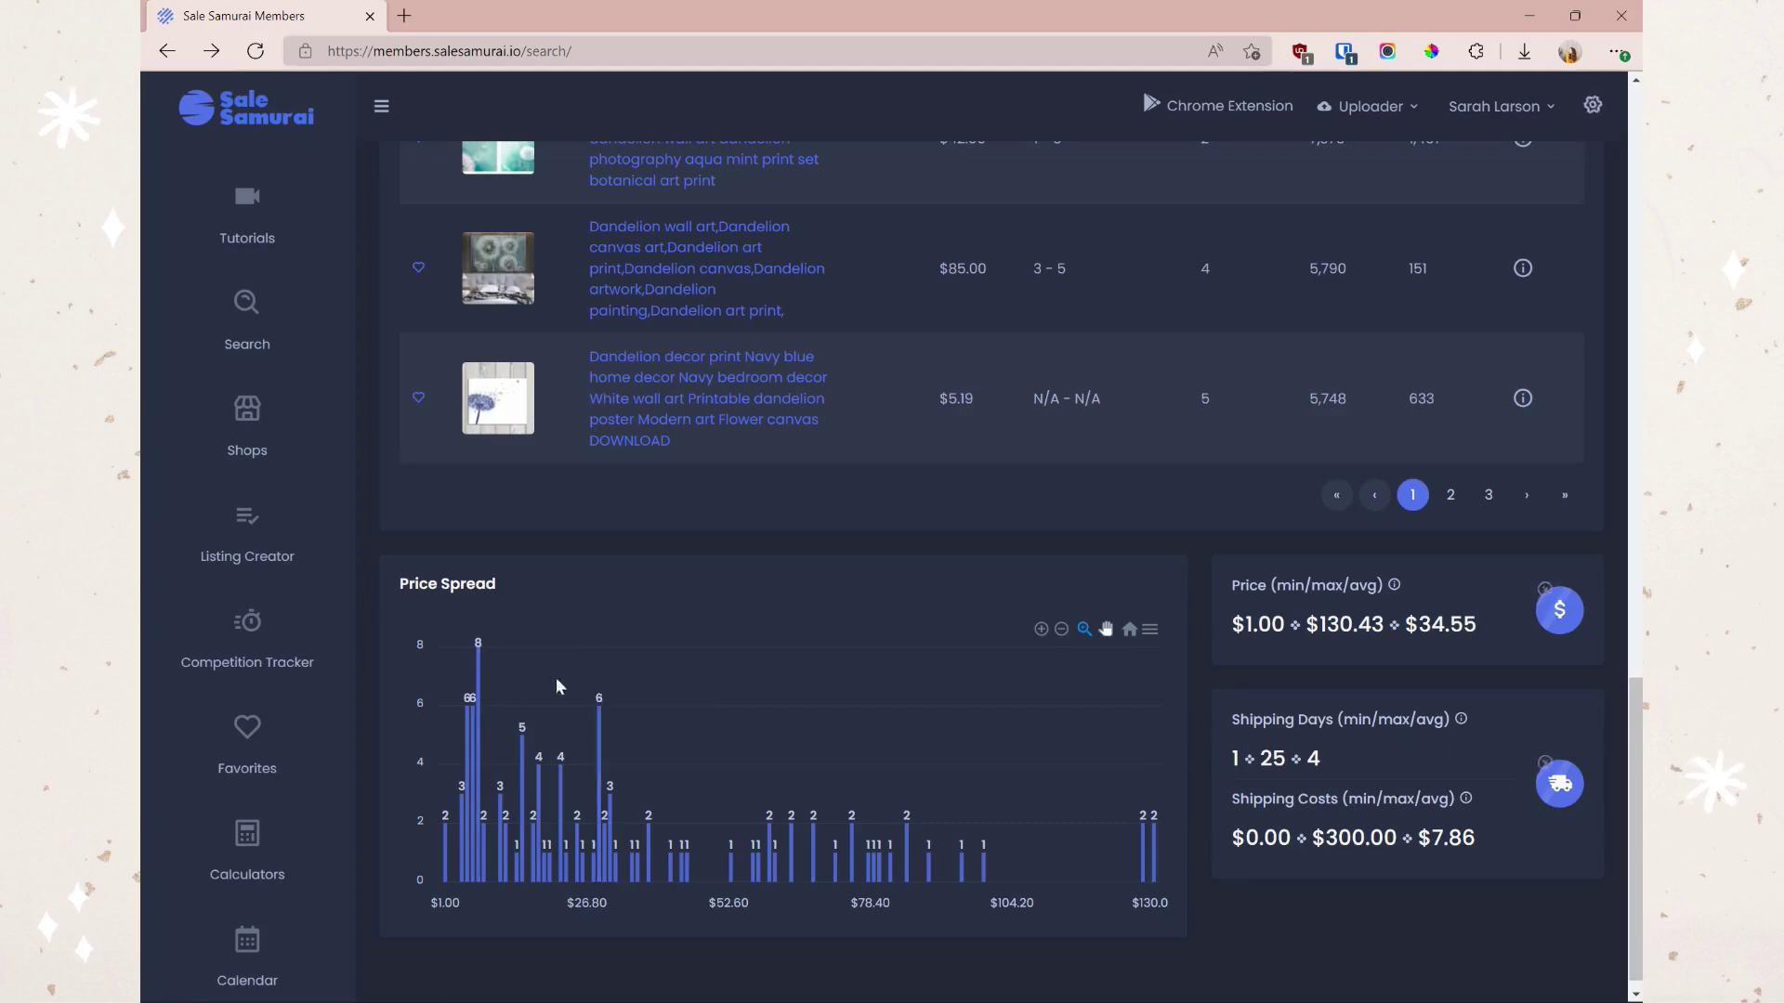
pyautogui.moveTo(476, 724)
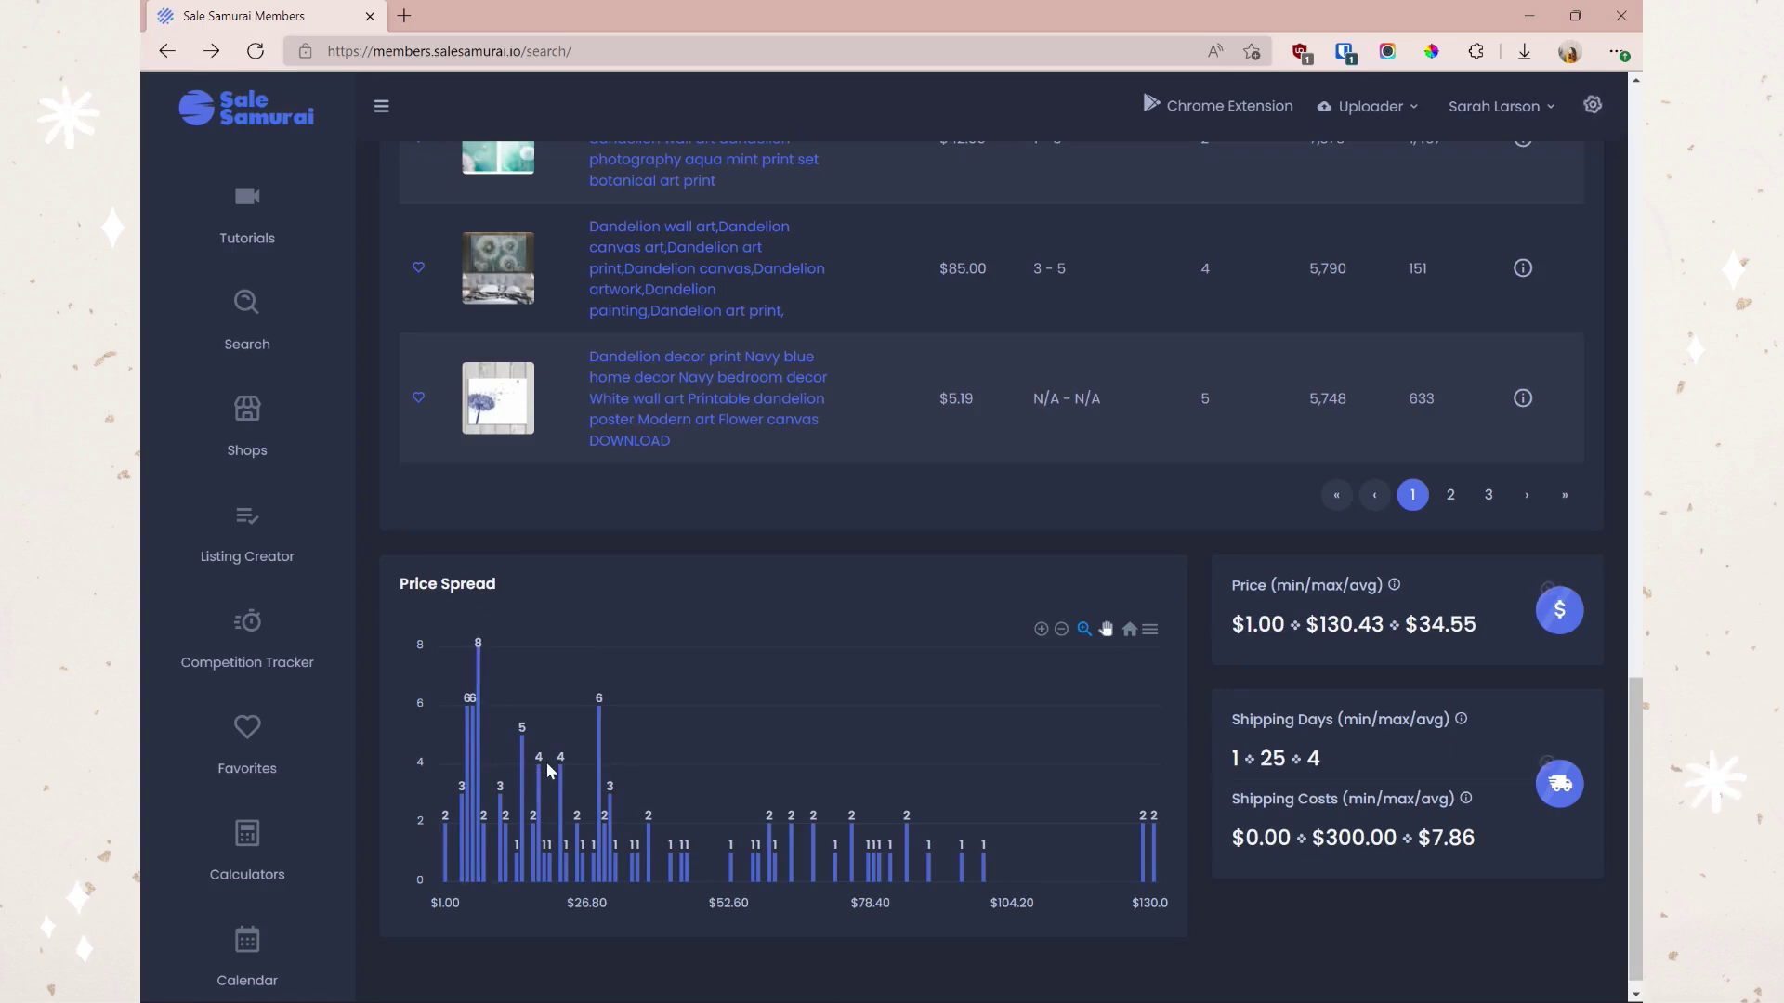
pyautogui.moveTo(527, 778)
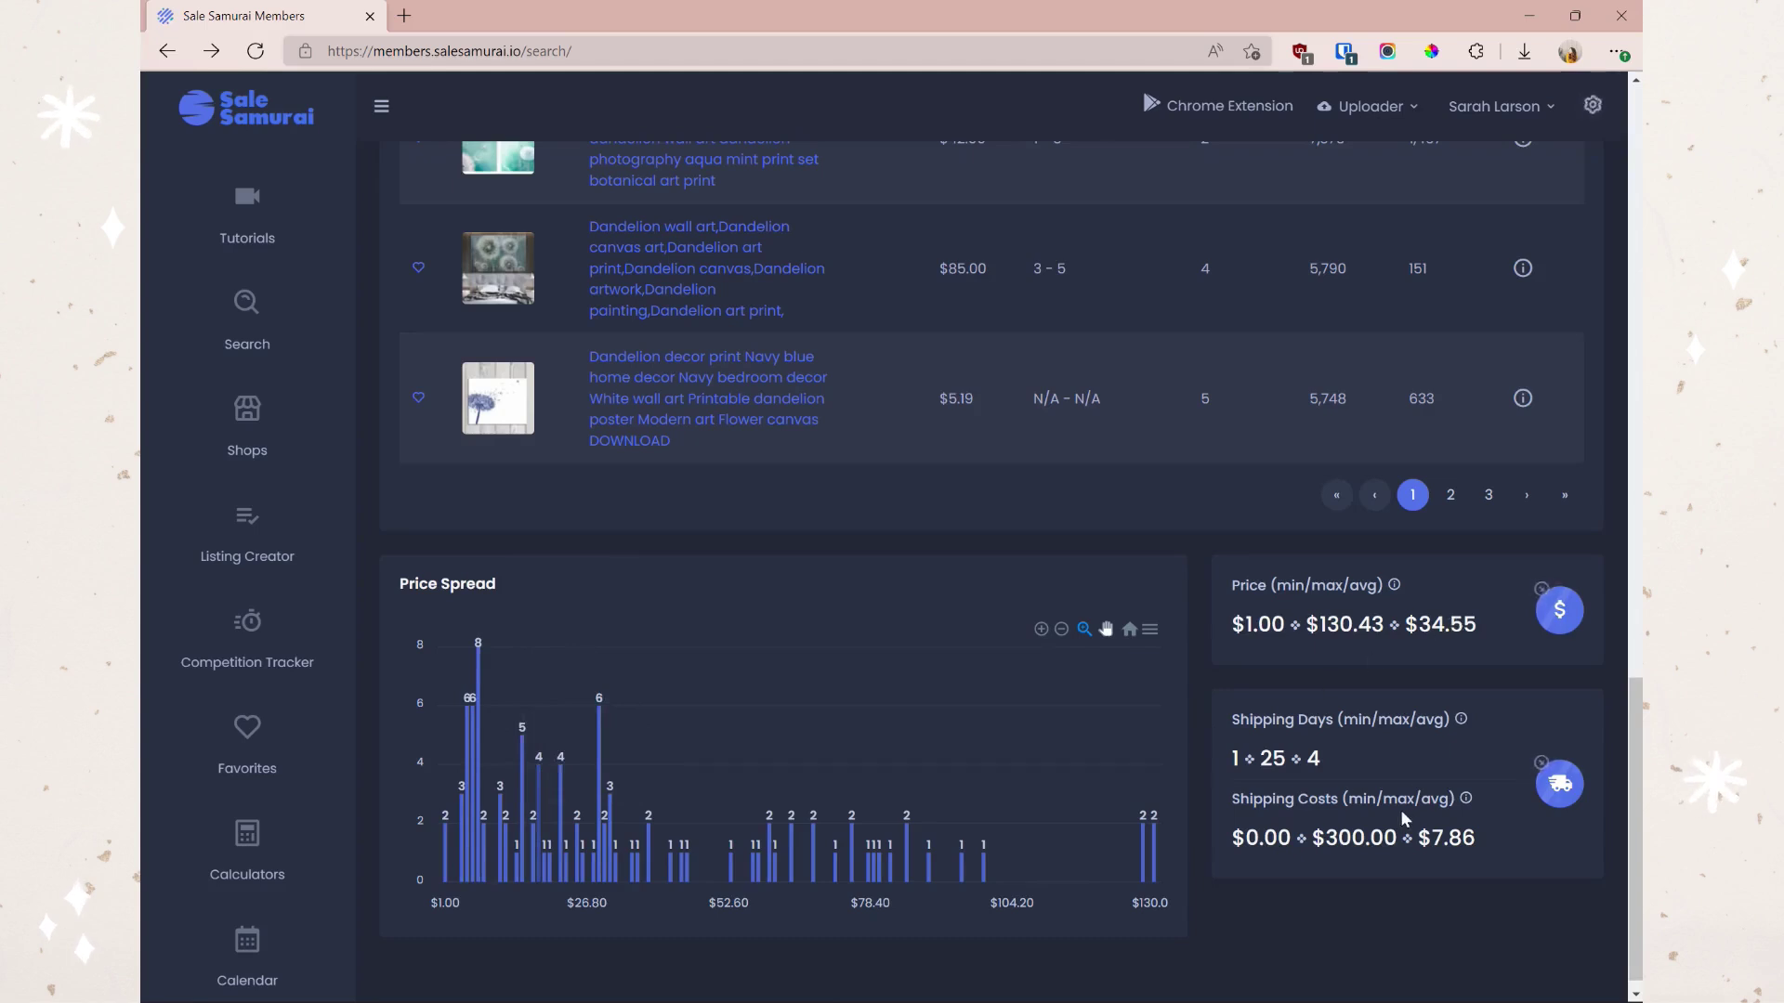
# - Display the Shipping Days and Shipping Costs charts and inspect the shares of the free, $0.00 - $10.00 and $10.00 - $20.00 cost ranges
pyautogui.click(1554, 781)
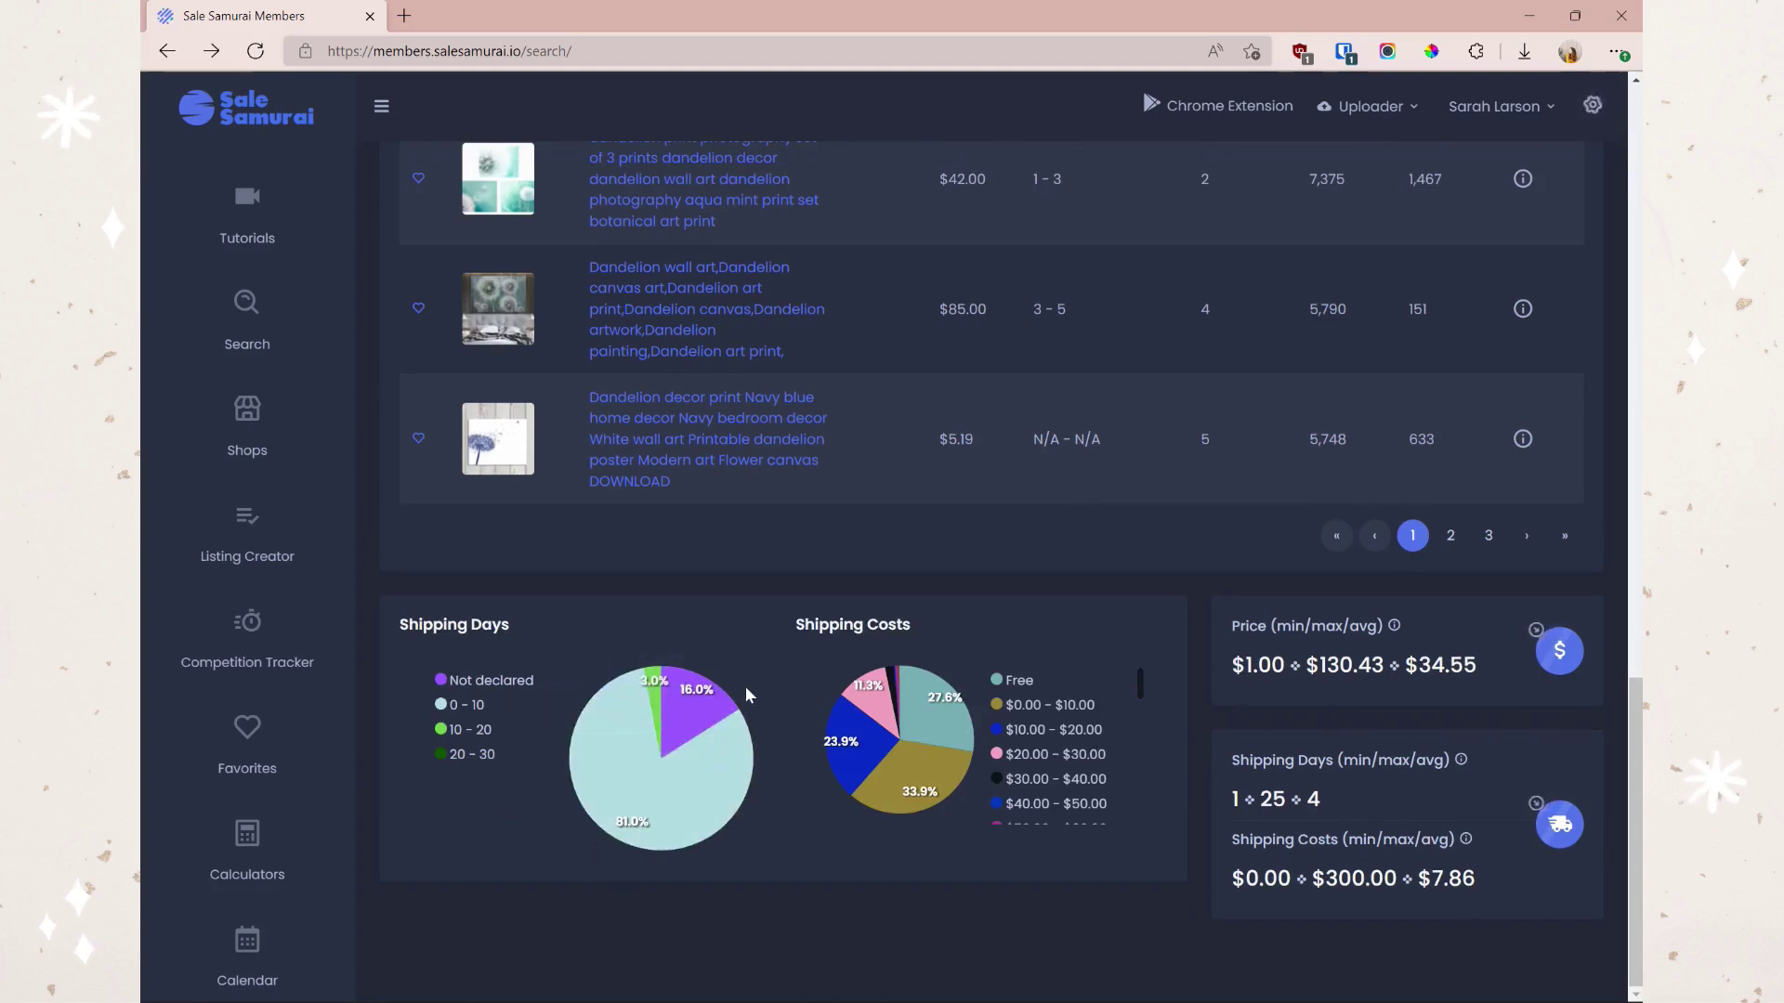
pyautogui.moveTo(688, 689)
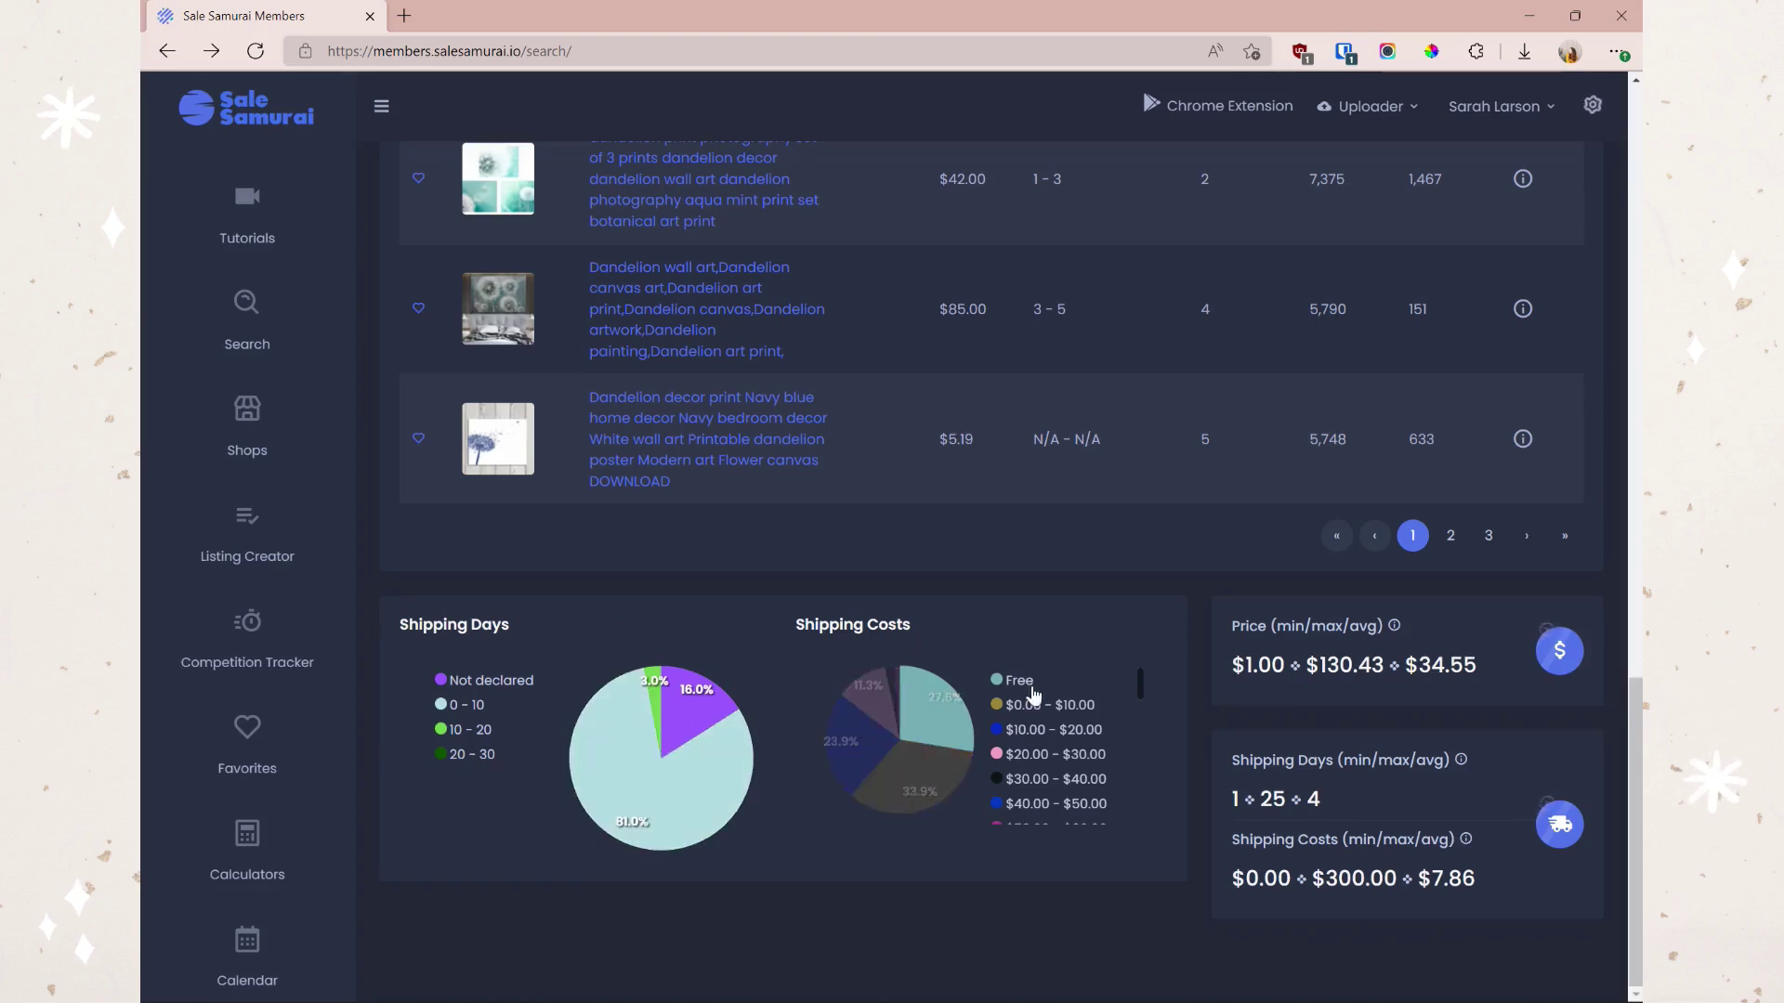
pyautogui.moveTo(956, 697)
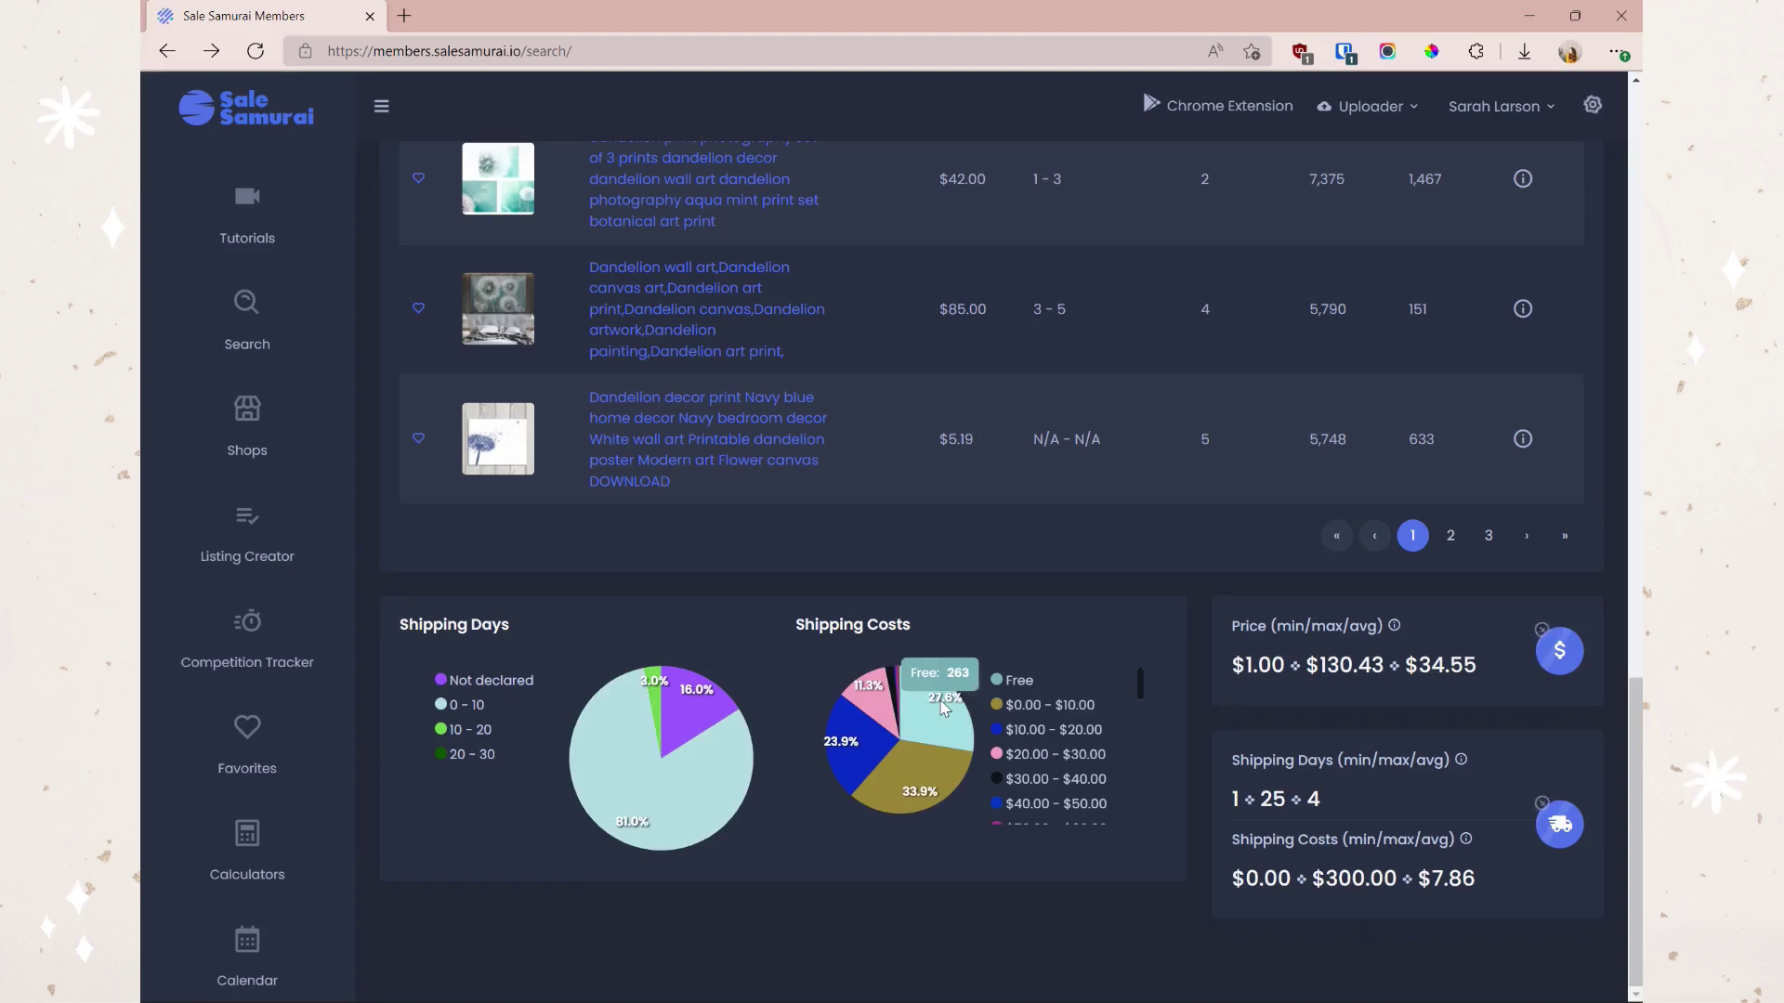
pyautogui.moveTo(909, 792)
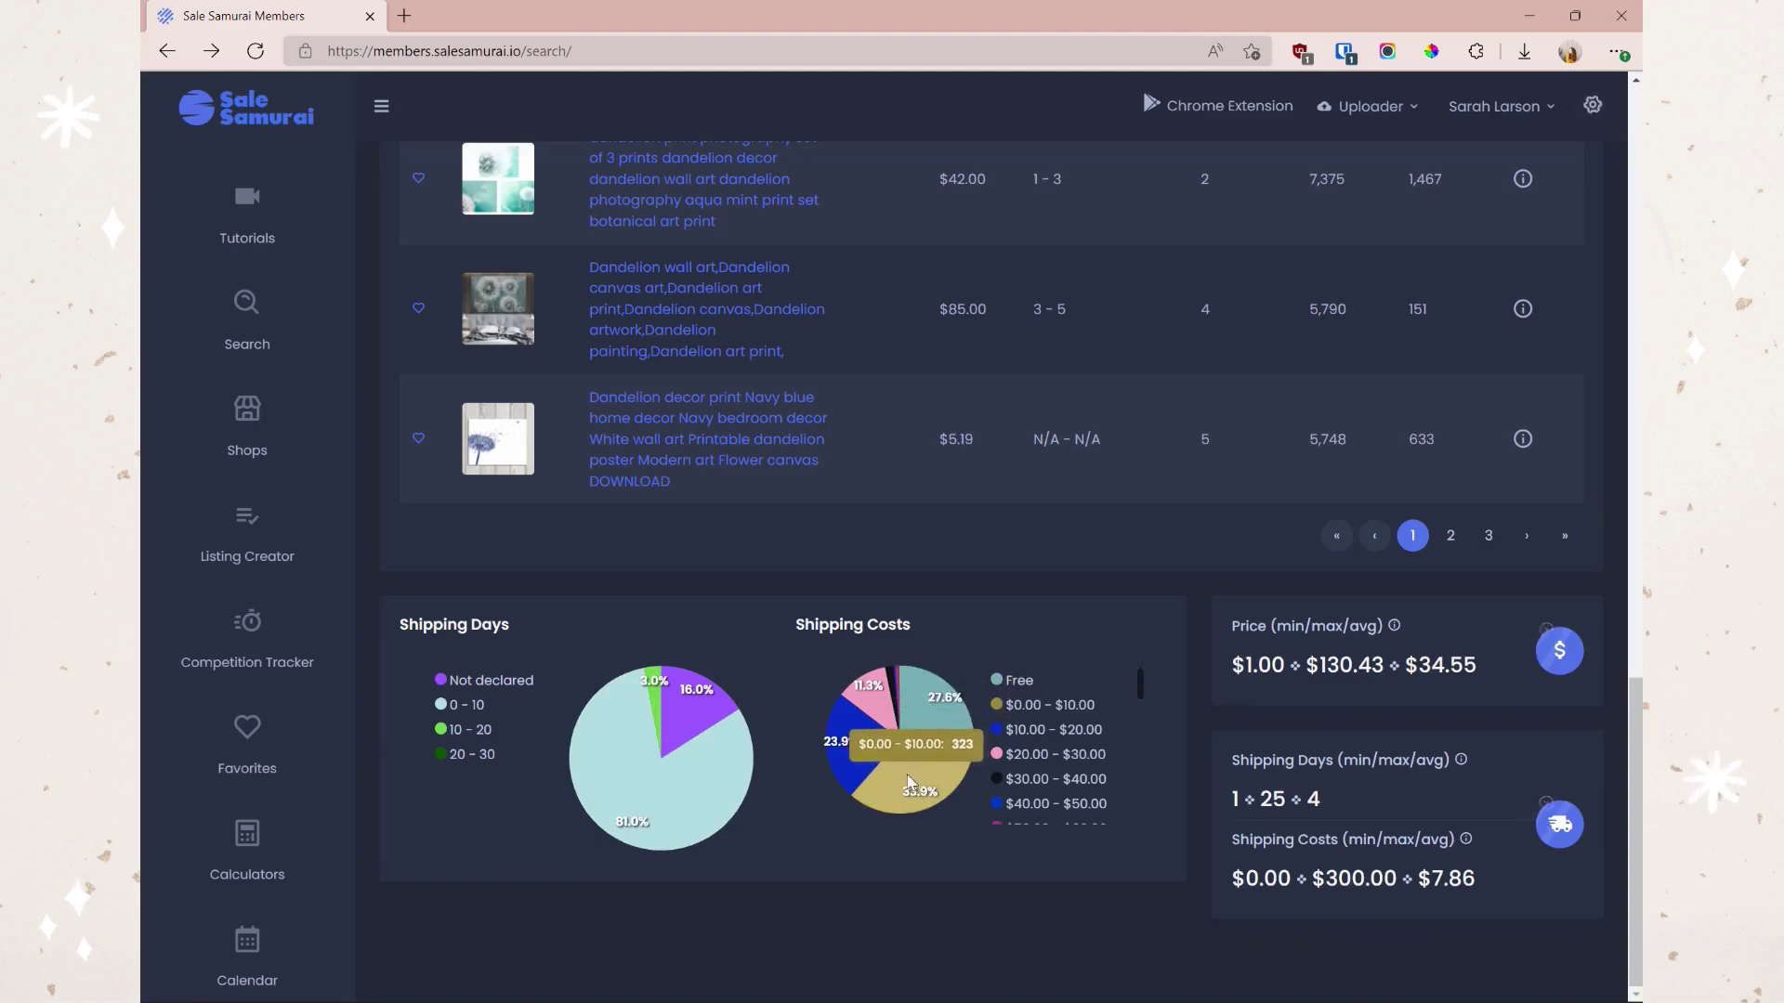
pyautogui.moveTo(846, 753)
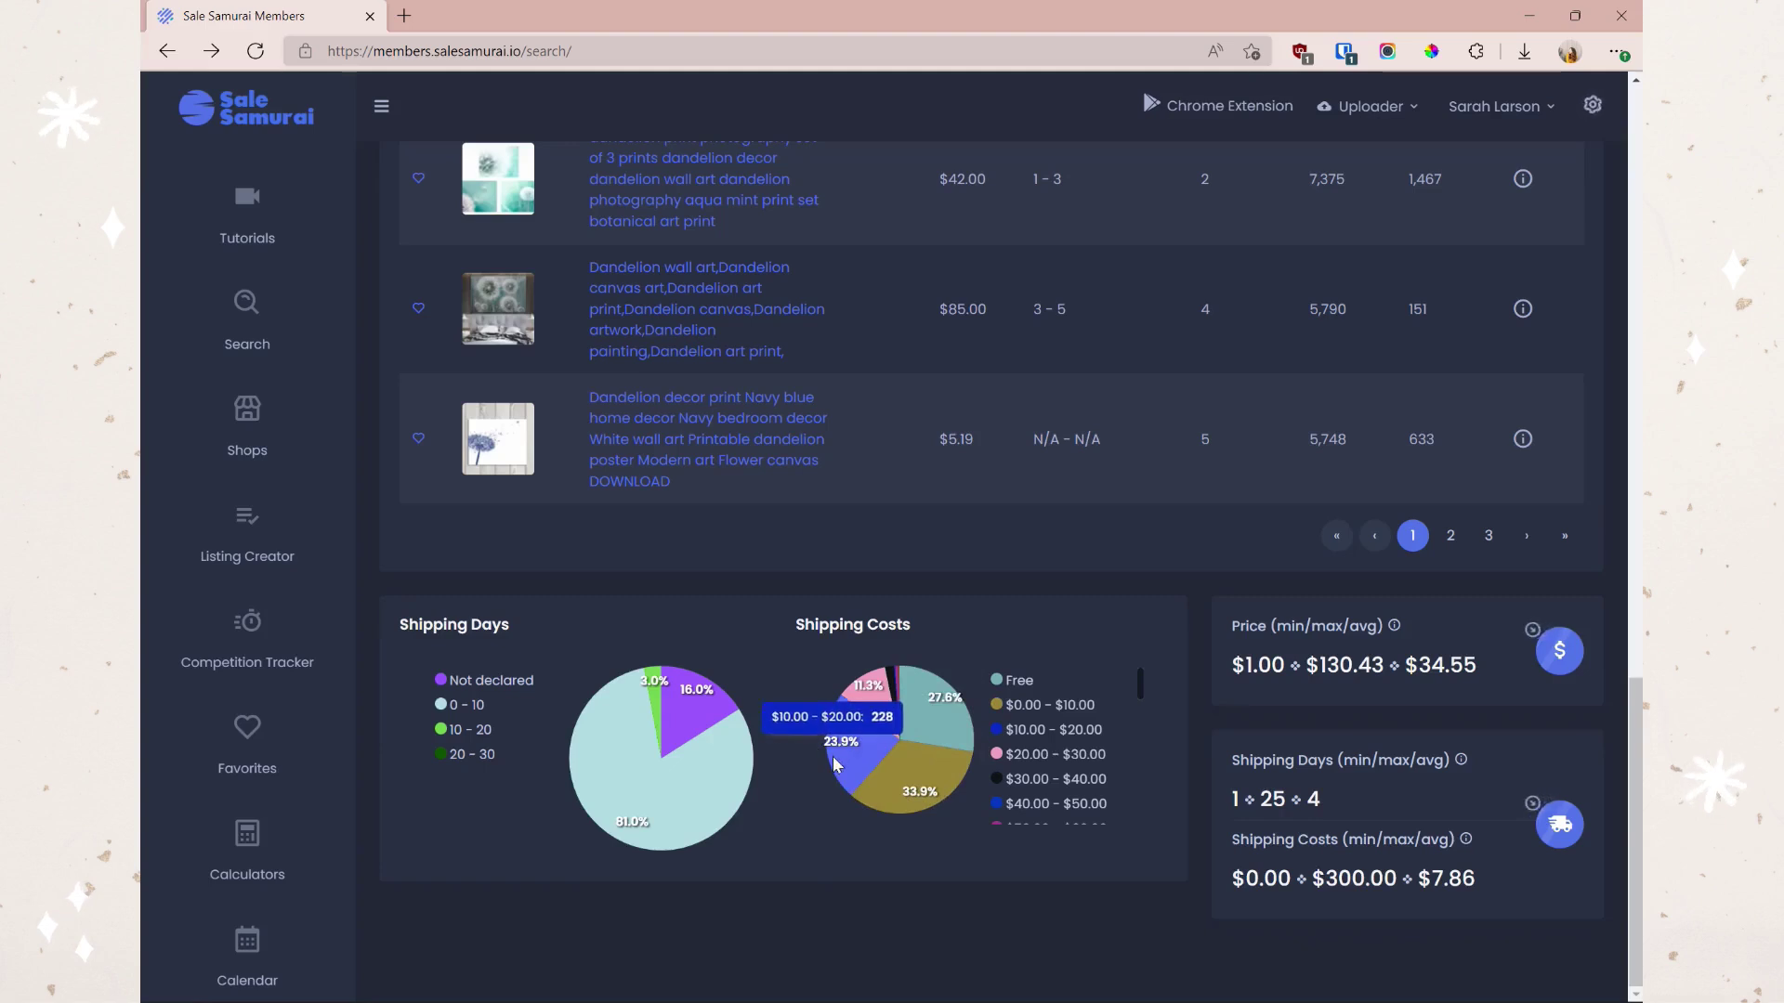
# - Inspect the slices and legend of the Shipping Costs chart for the higher cost ranges, including $50.00 - $60.00
pyautogui.moveTo(875, 703)
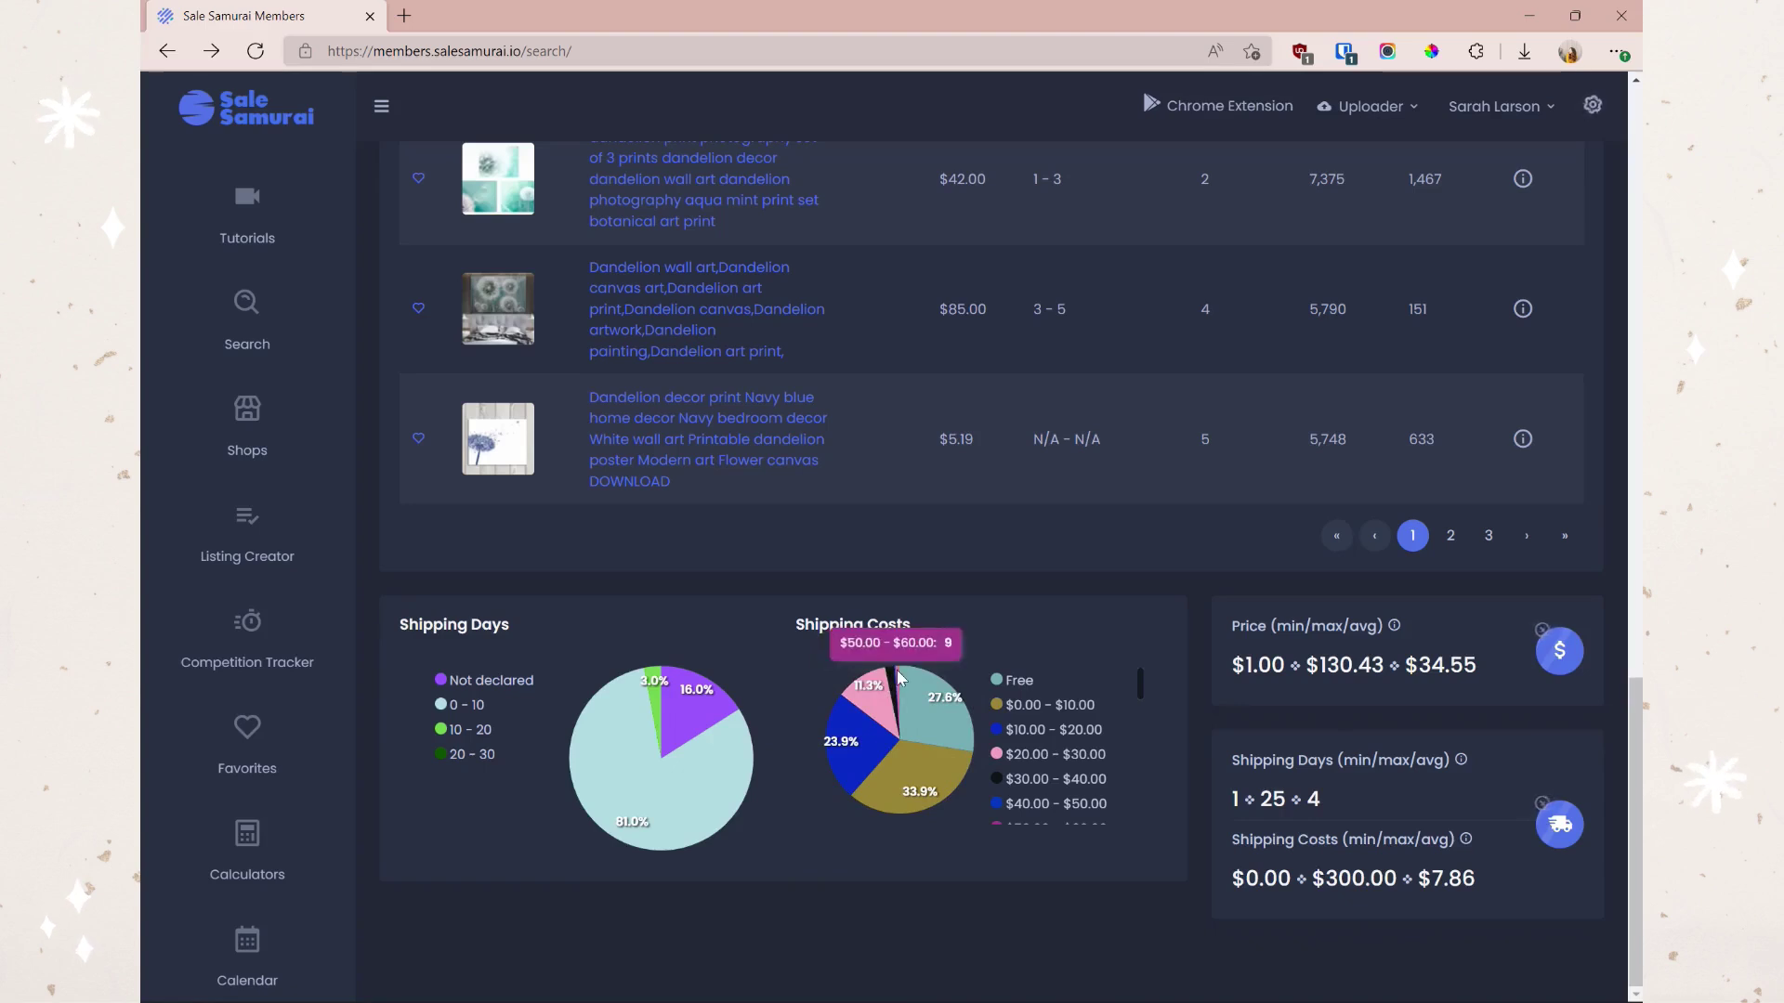
pyautogui.scroll(-1, 975, 689)
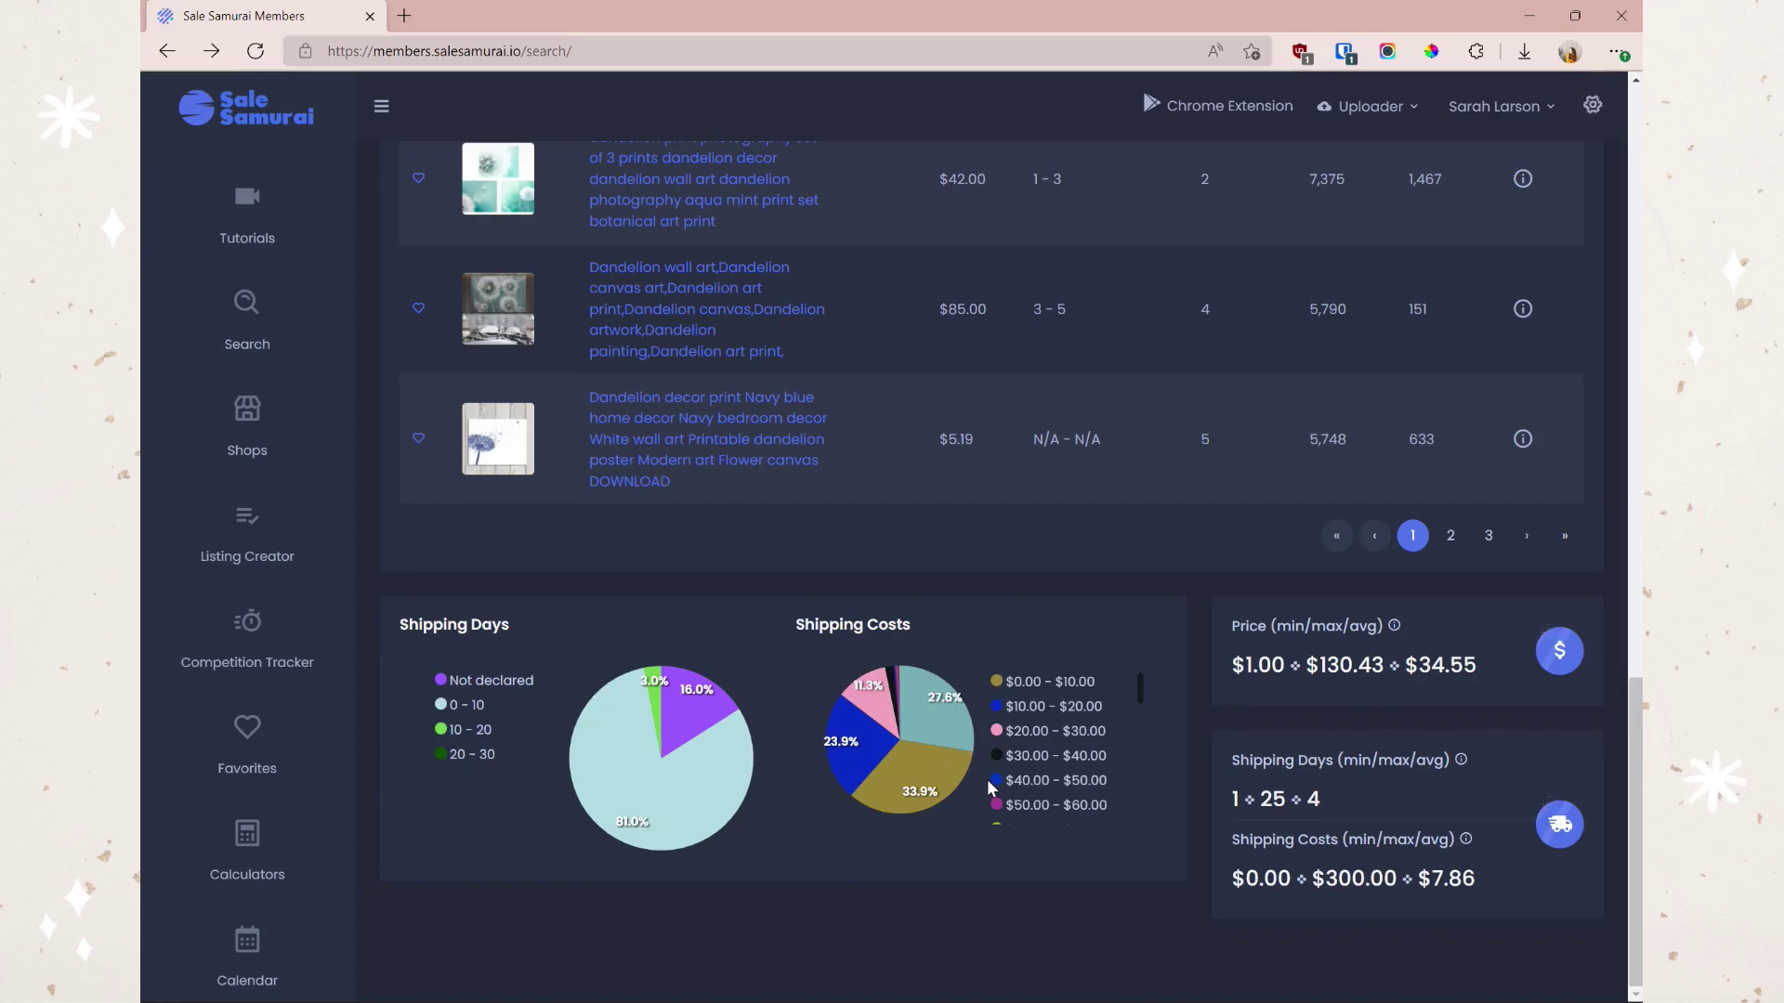
pyautogui.moveTo(948, 729)
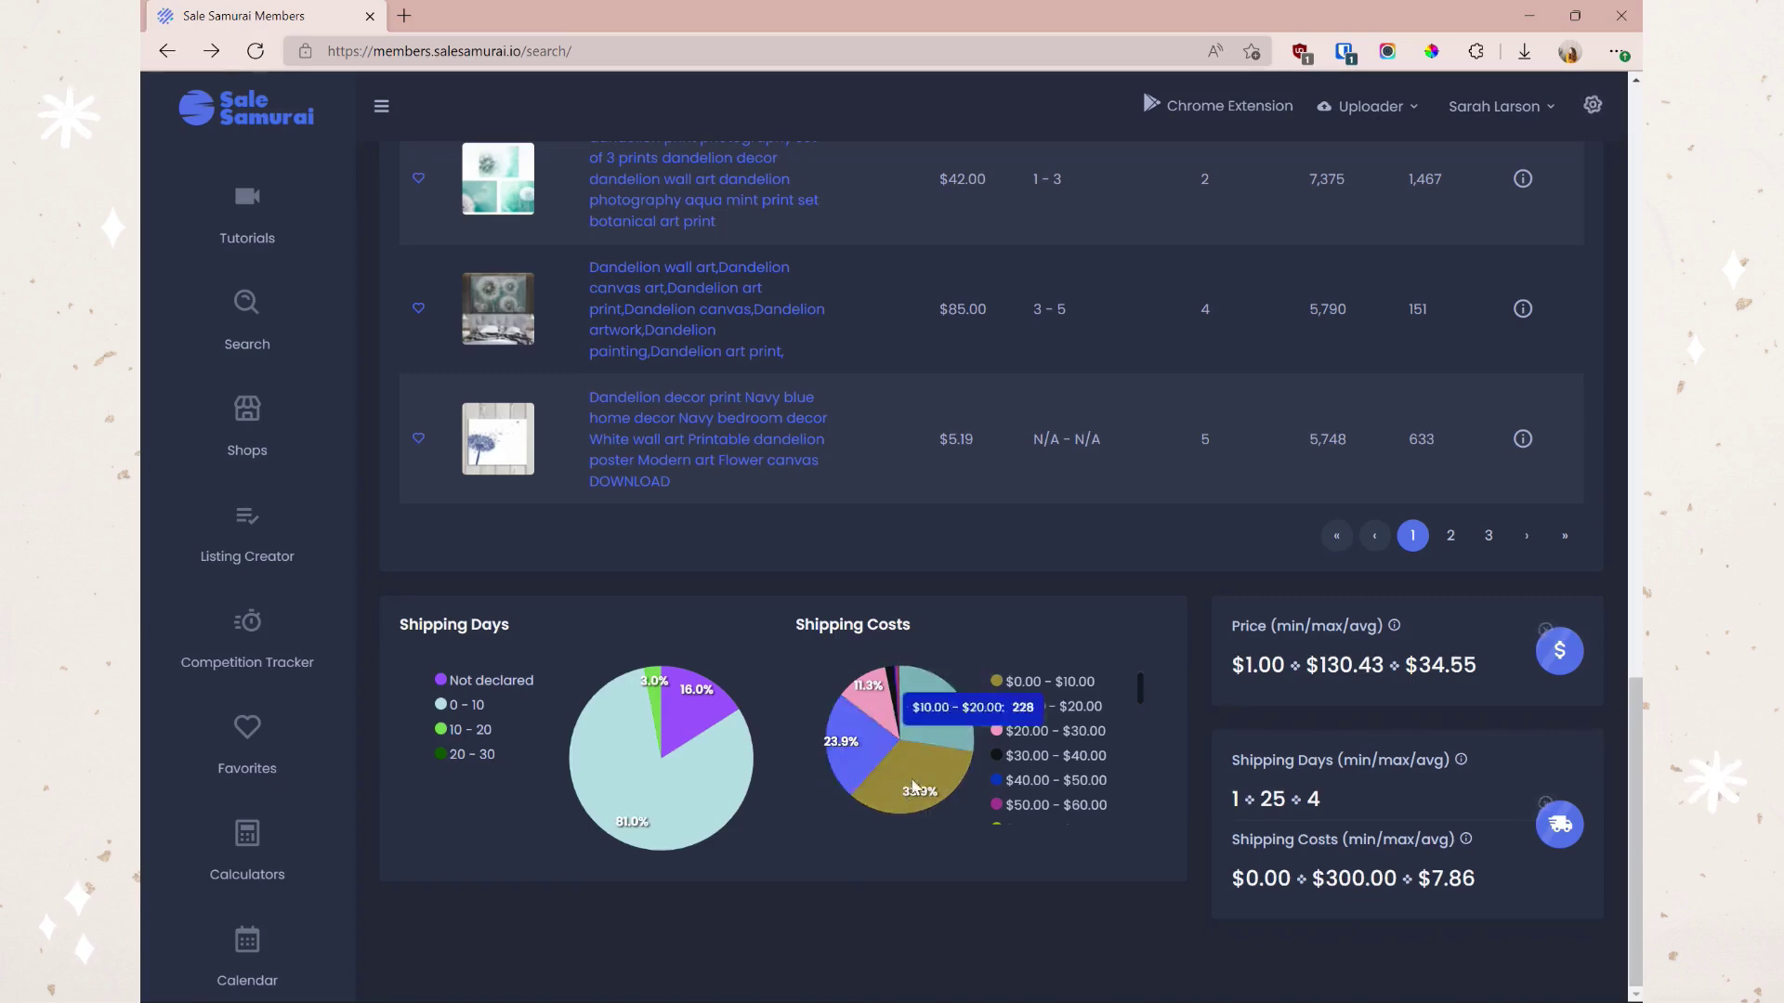
# - Switch the keyword research search to Single Listing mode
pyautogui.scroll(15, 877, 555)
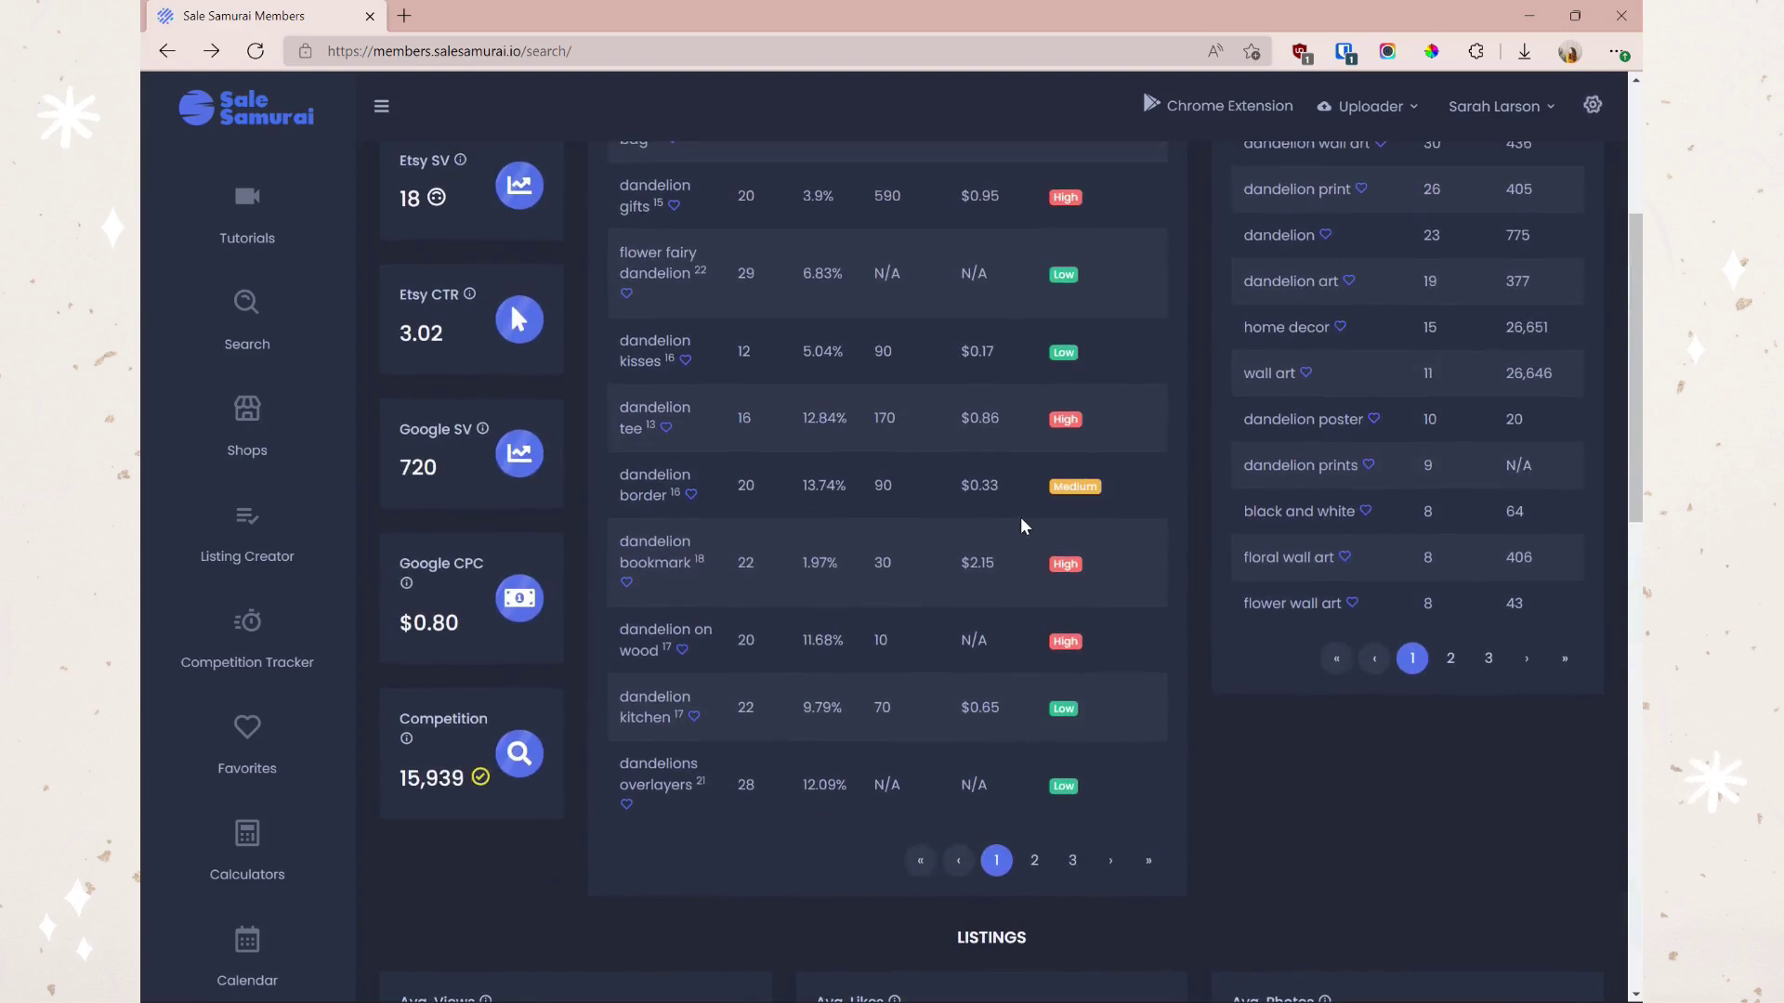
pyautogui.scroll(5, 1020, 526)
pyautogui.click(690, 263)
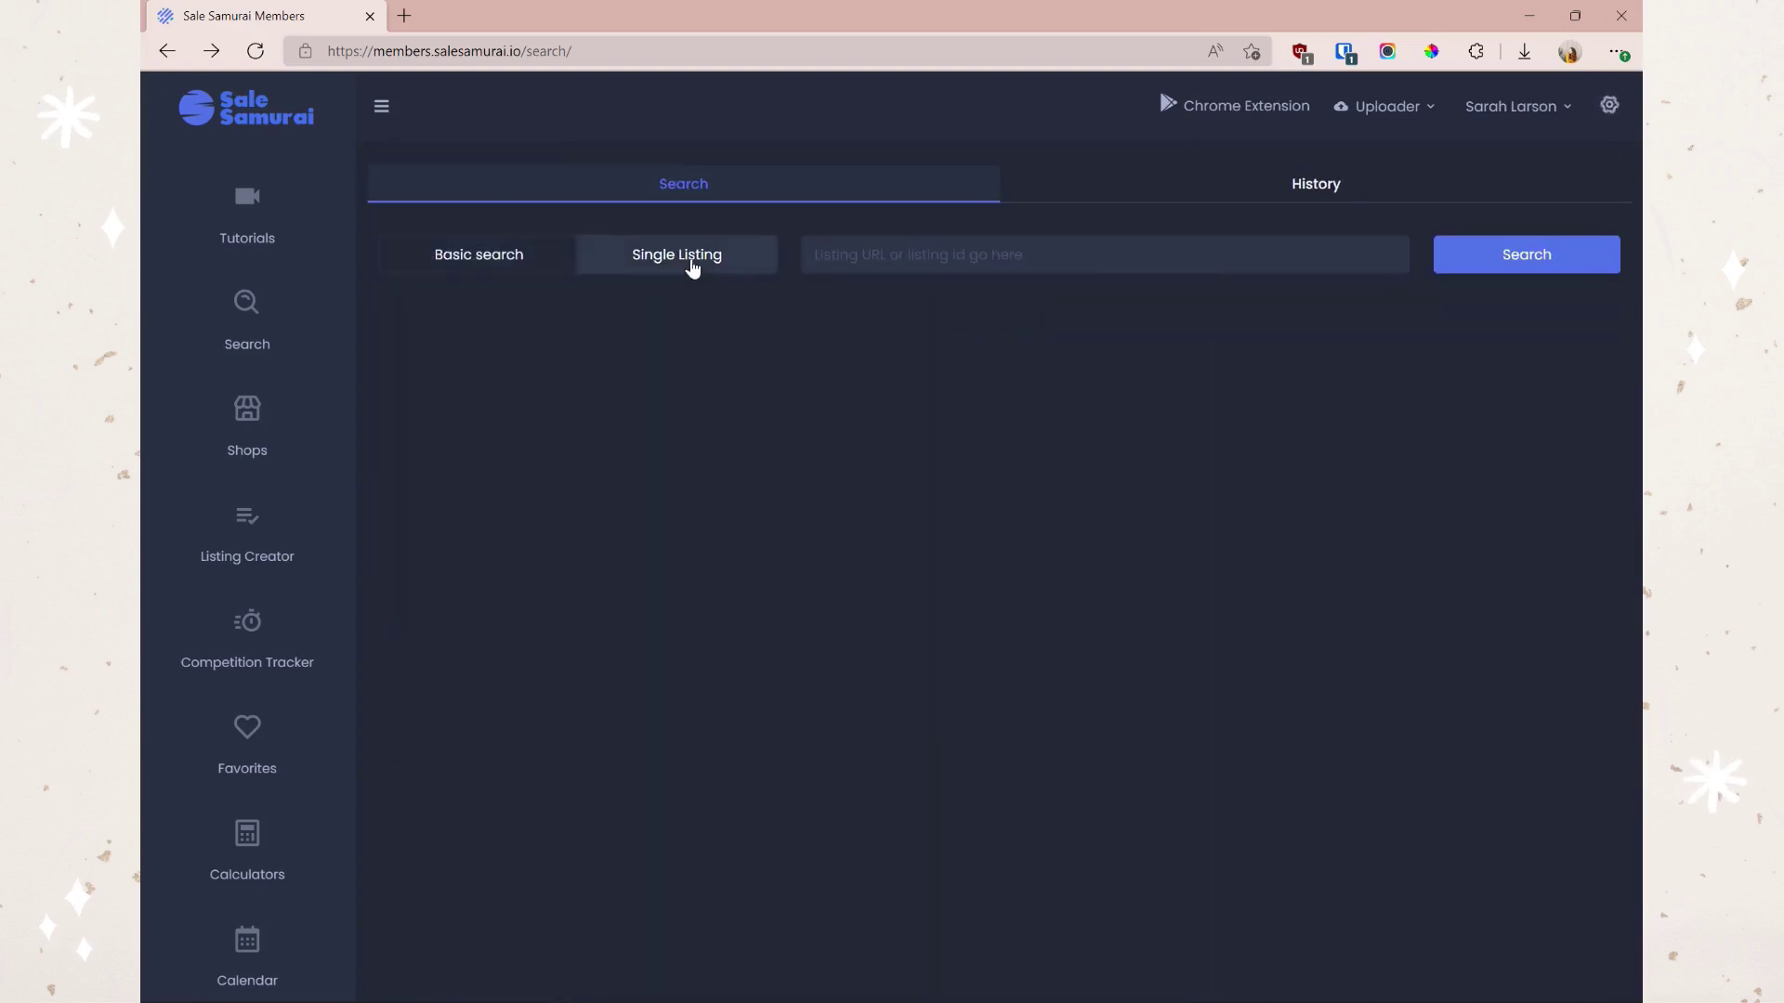
# - Open Etsy's "dandelion decor" results in a new browser tab, open the Flower Stand/Dandelion Mommy Stand listing and copy its URL
pyautogui.click(399, 16)
pyautogui.write('etsy')
pyautogui.press('Return')
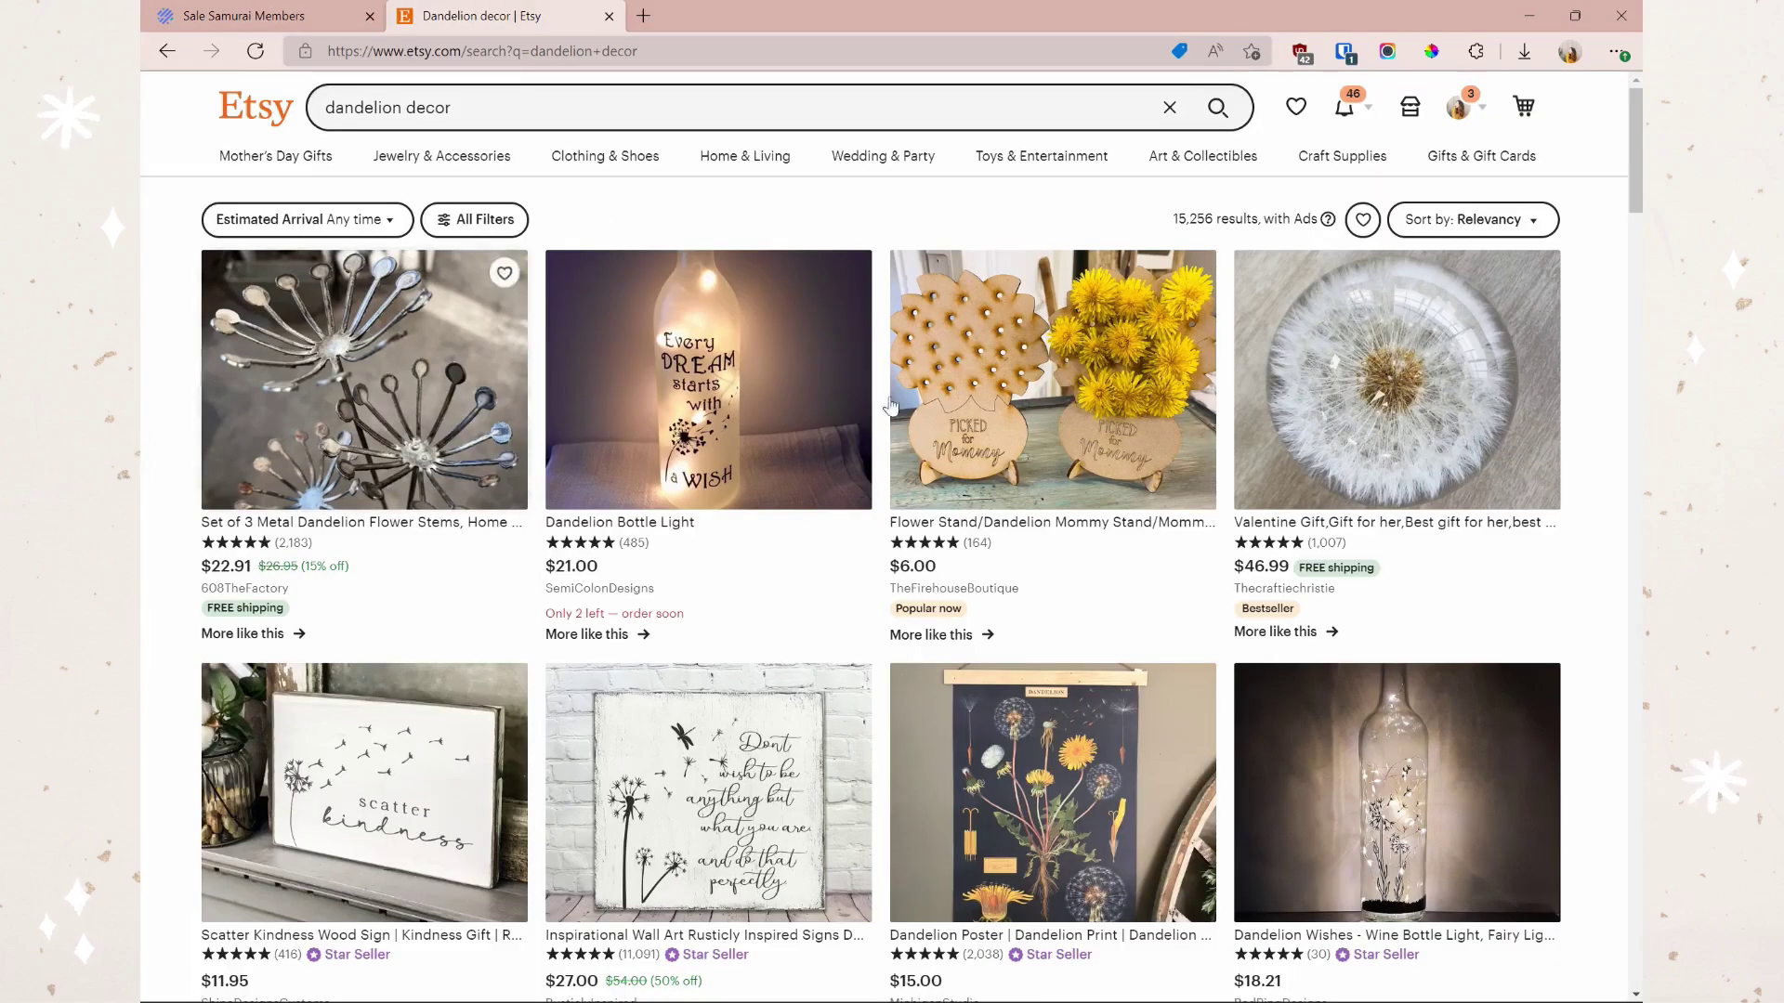
pyautogui.click(1031, 384)
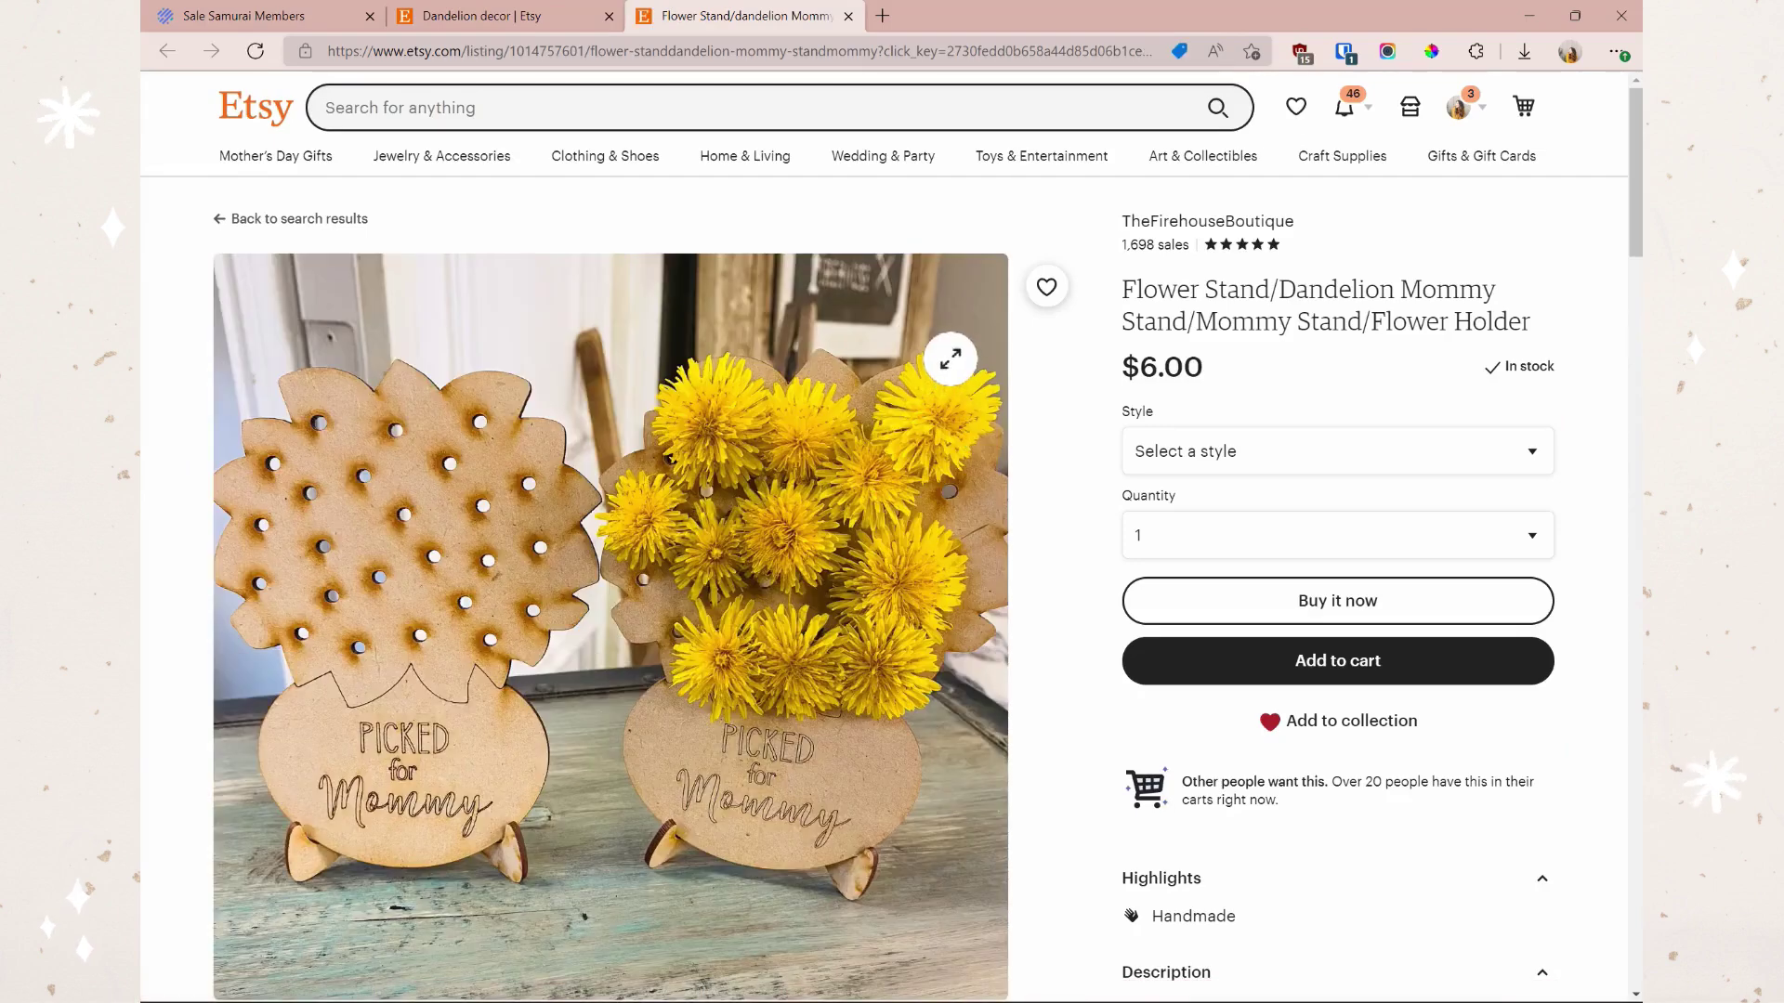
pyautogui.click(757, 54)
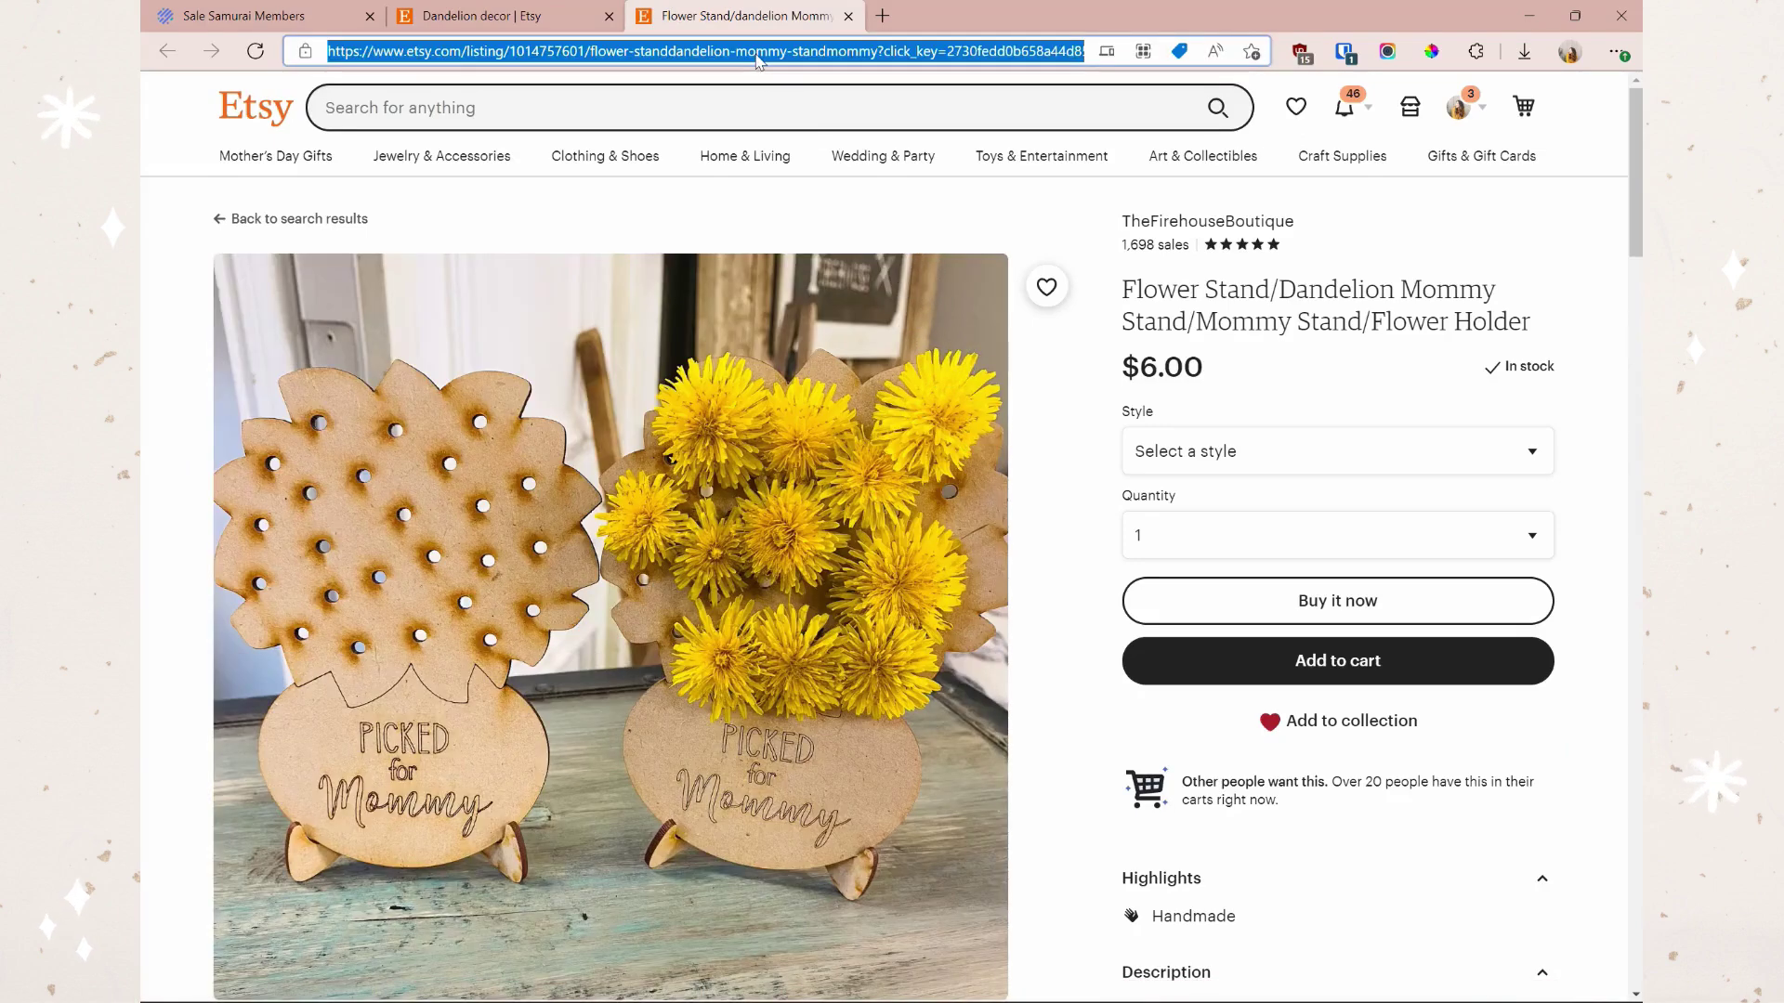
# - Run a Single Listing search in Sale Samurai with the copied URL of the flower stand listing
pyautogui.click(283, 12)
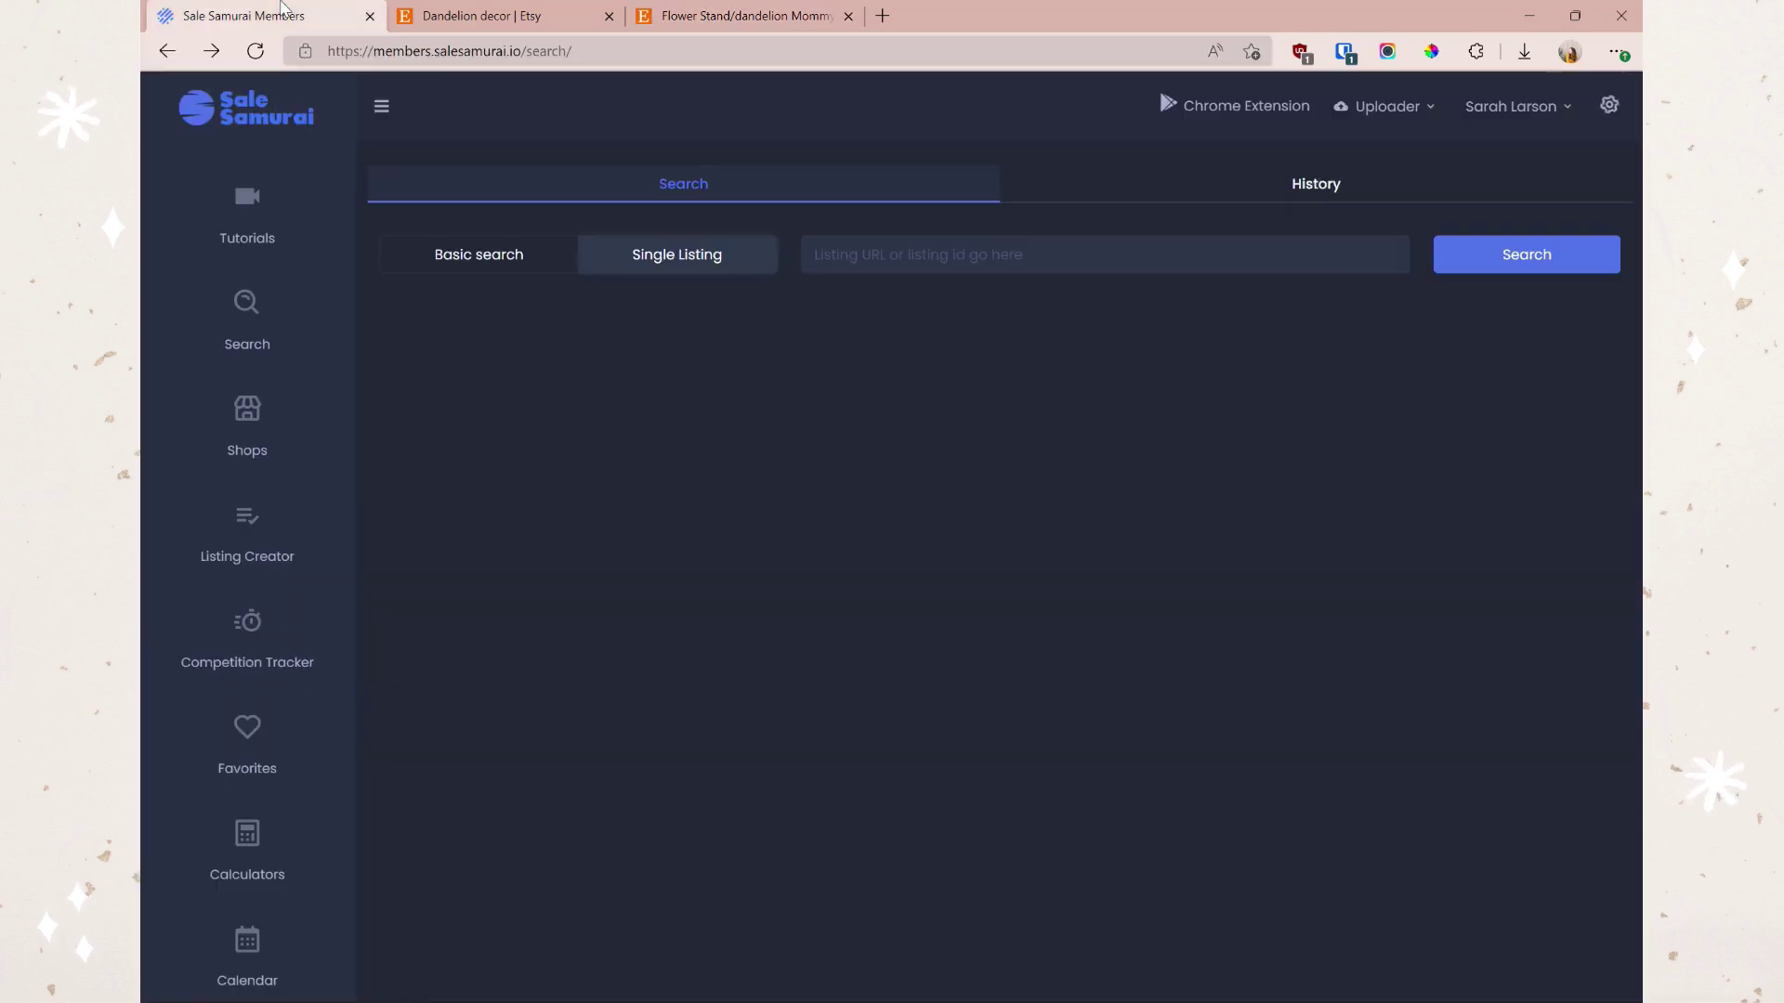
pyautogui.click(1111, 254)
pyautogui.hotkey('ctrl', 'v')
pyautogui.click(1570, 265)
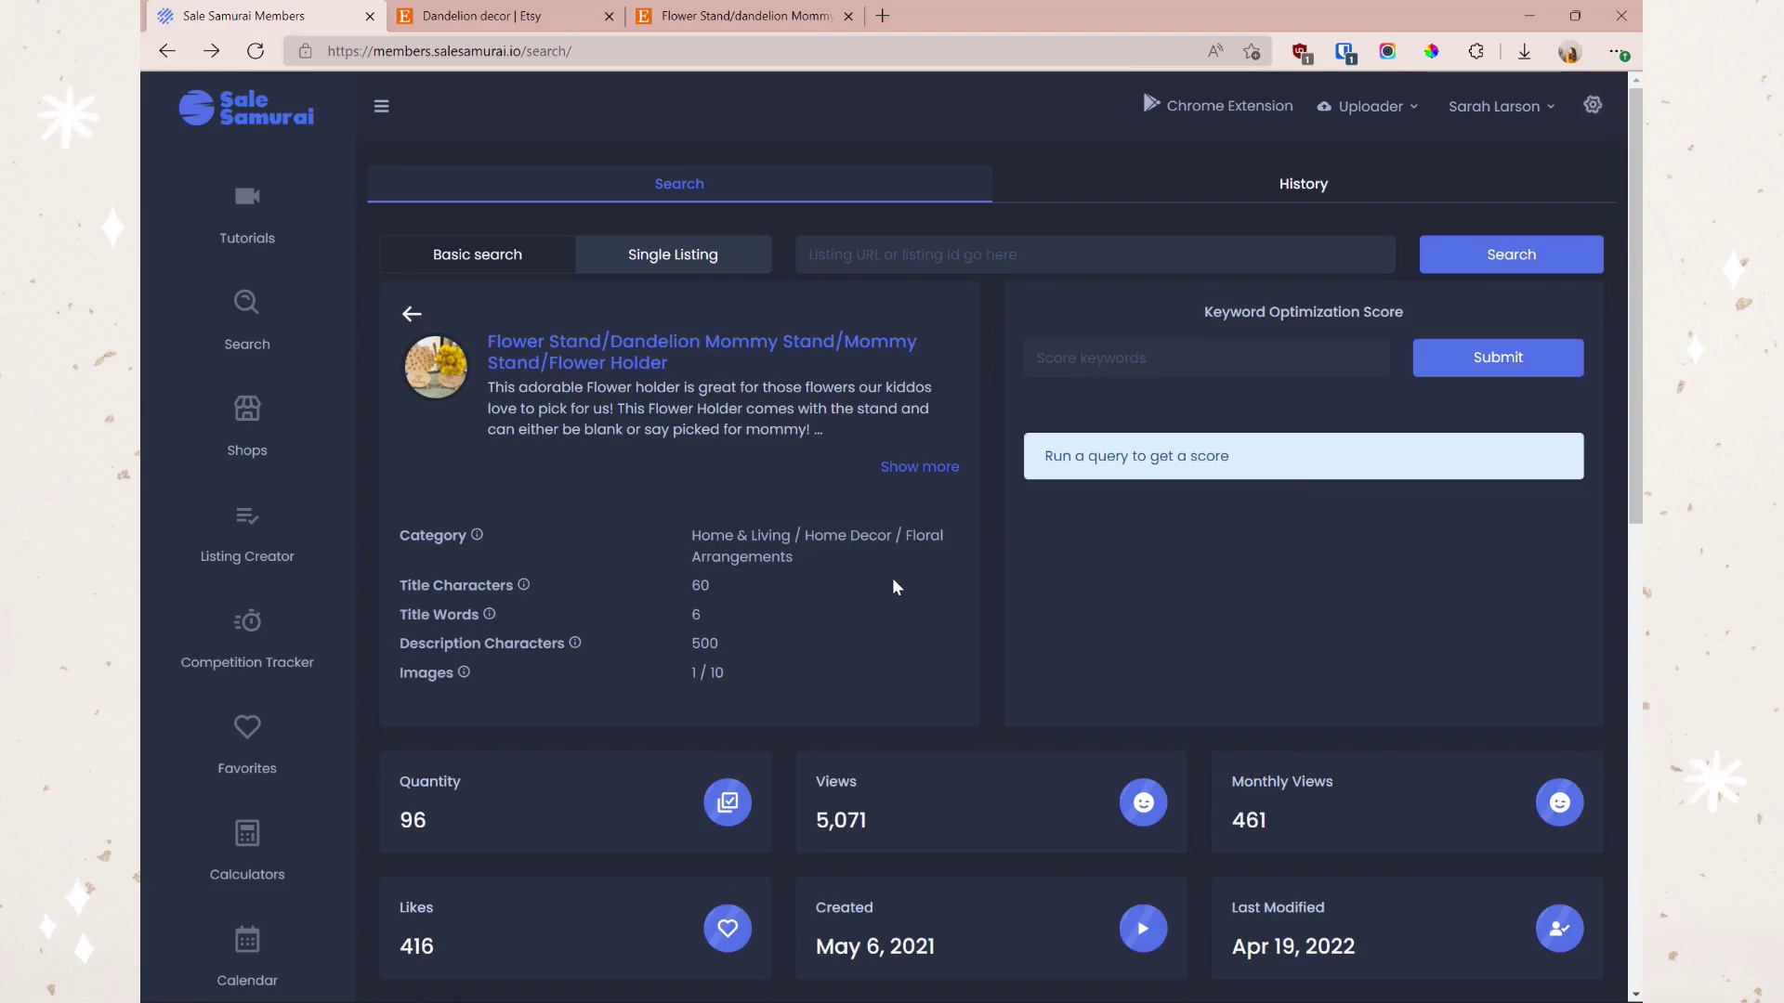
# - Examine the flower stand listing's views, likes, dates and price, and the search volumes in its tag table
pyautogui.scroll(-3, 898, 587)
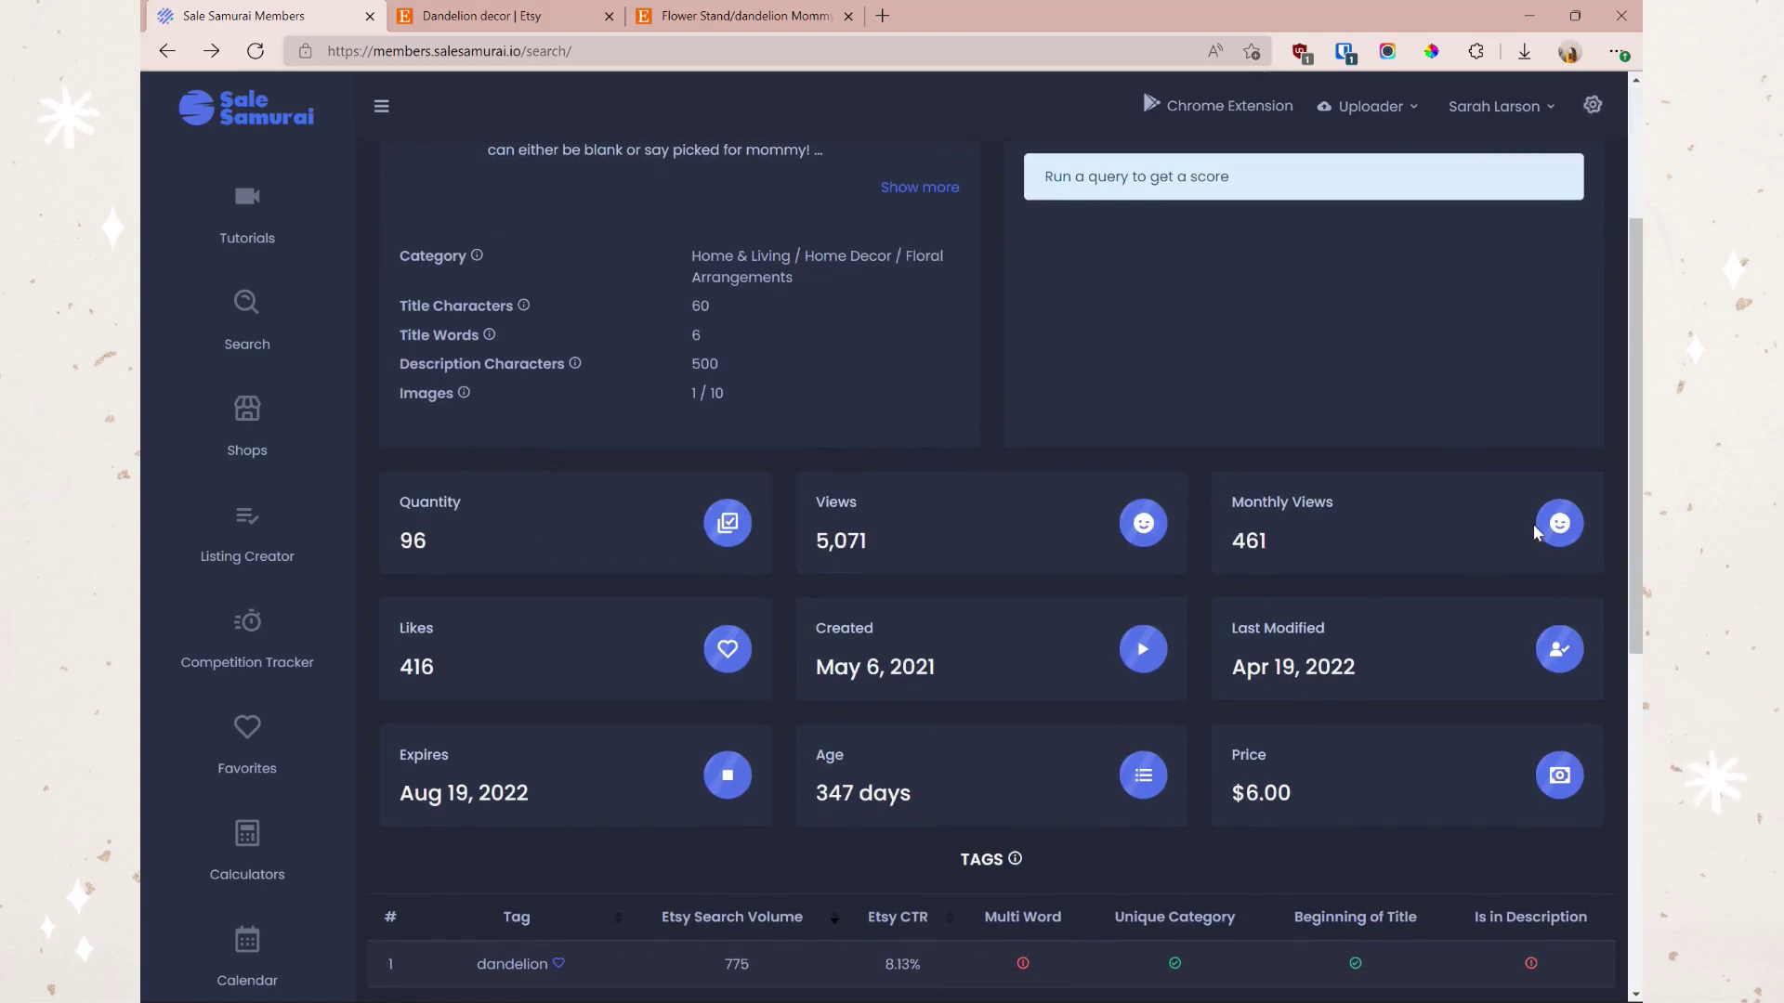
pyautogui.scroll(-4, 1091, 344)
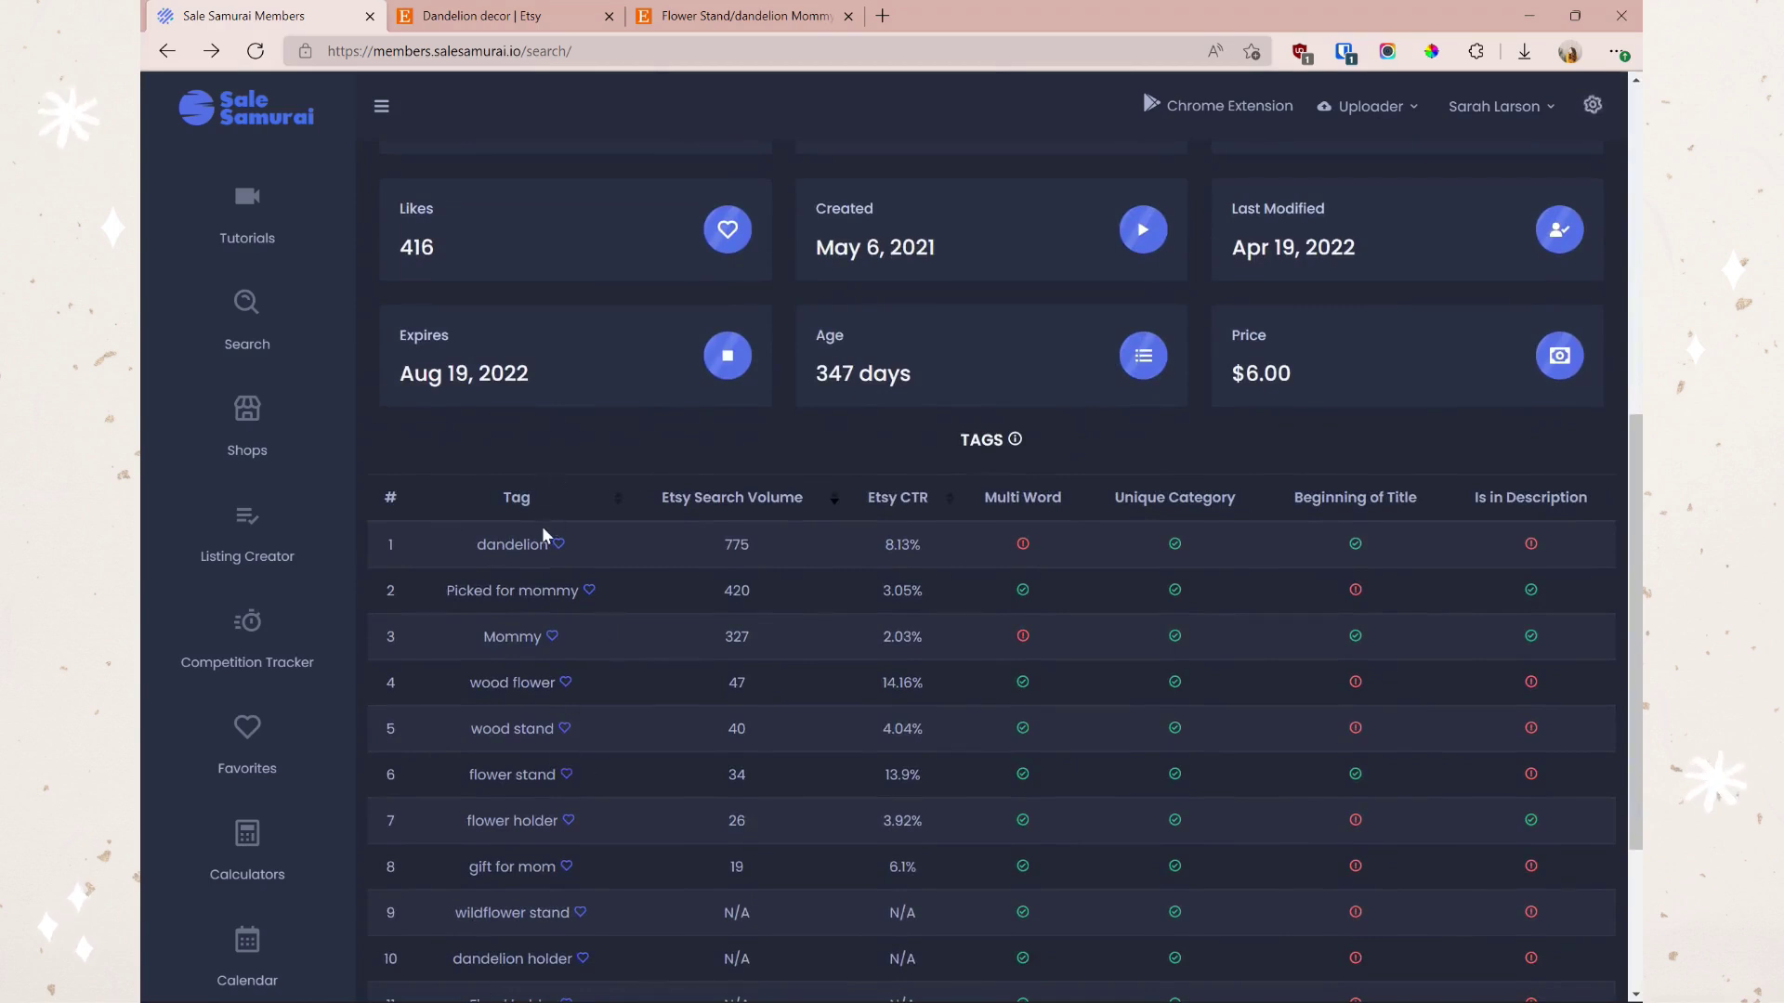
pyautogui.scroll(-2, 545, 581)
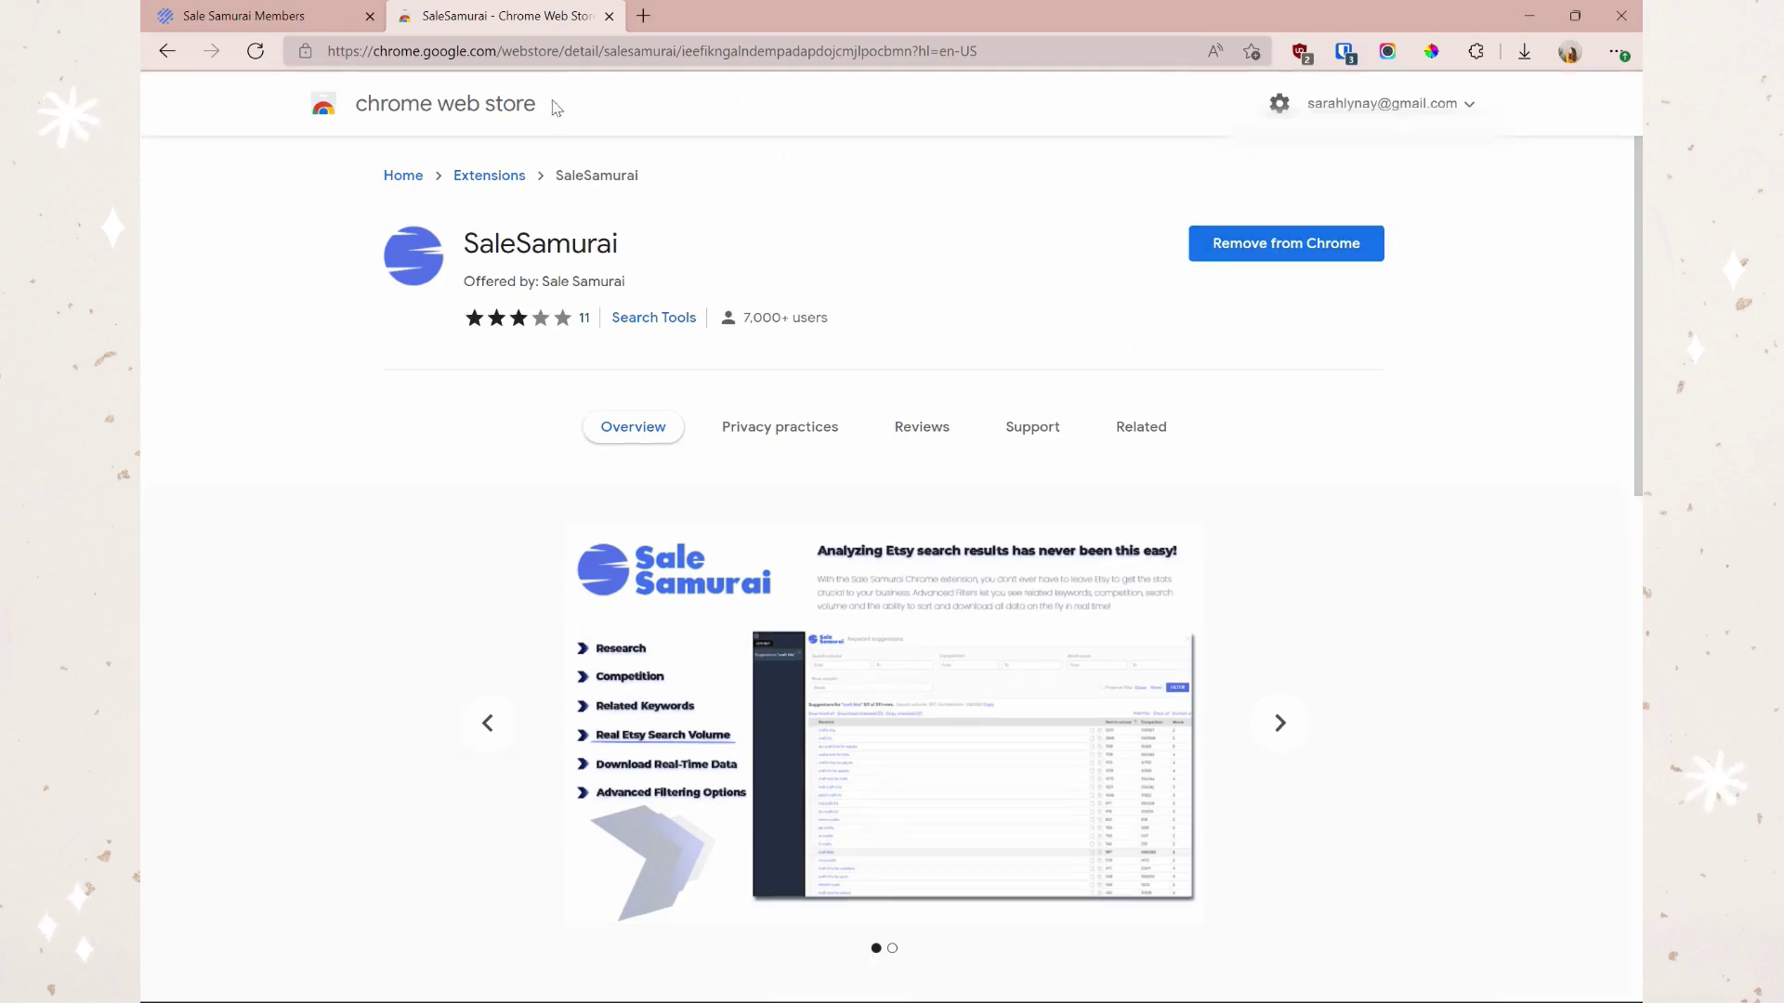
# - Go to Etsy and enter "dandelion" in its search to bring up suggestions with search volumes
pyautogui.click(560, 52)
pyautogui.write('etsy')
pyautogui.press('Return')
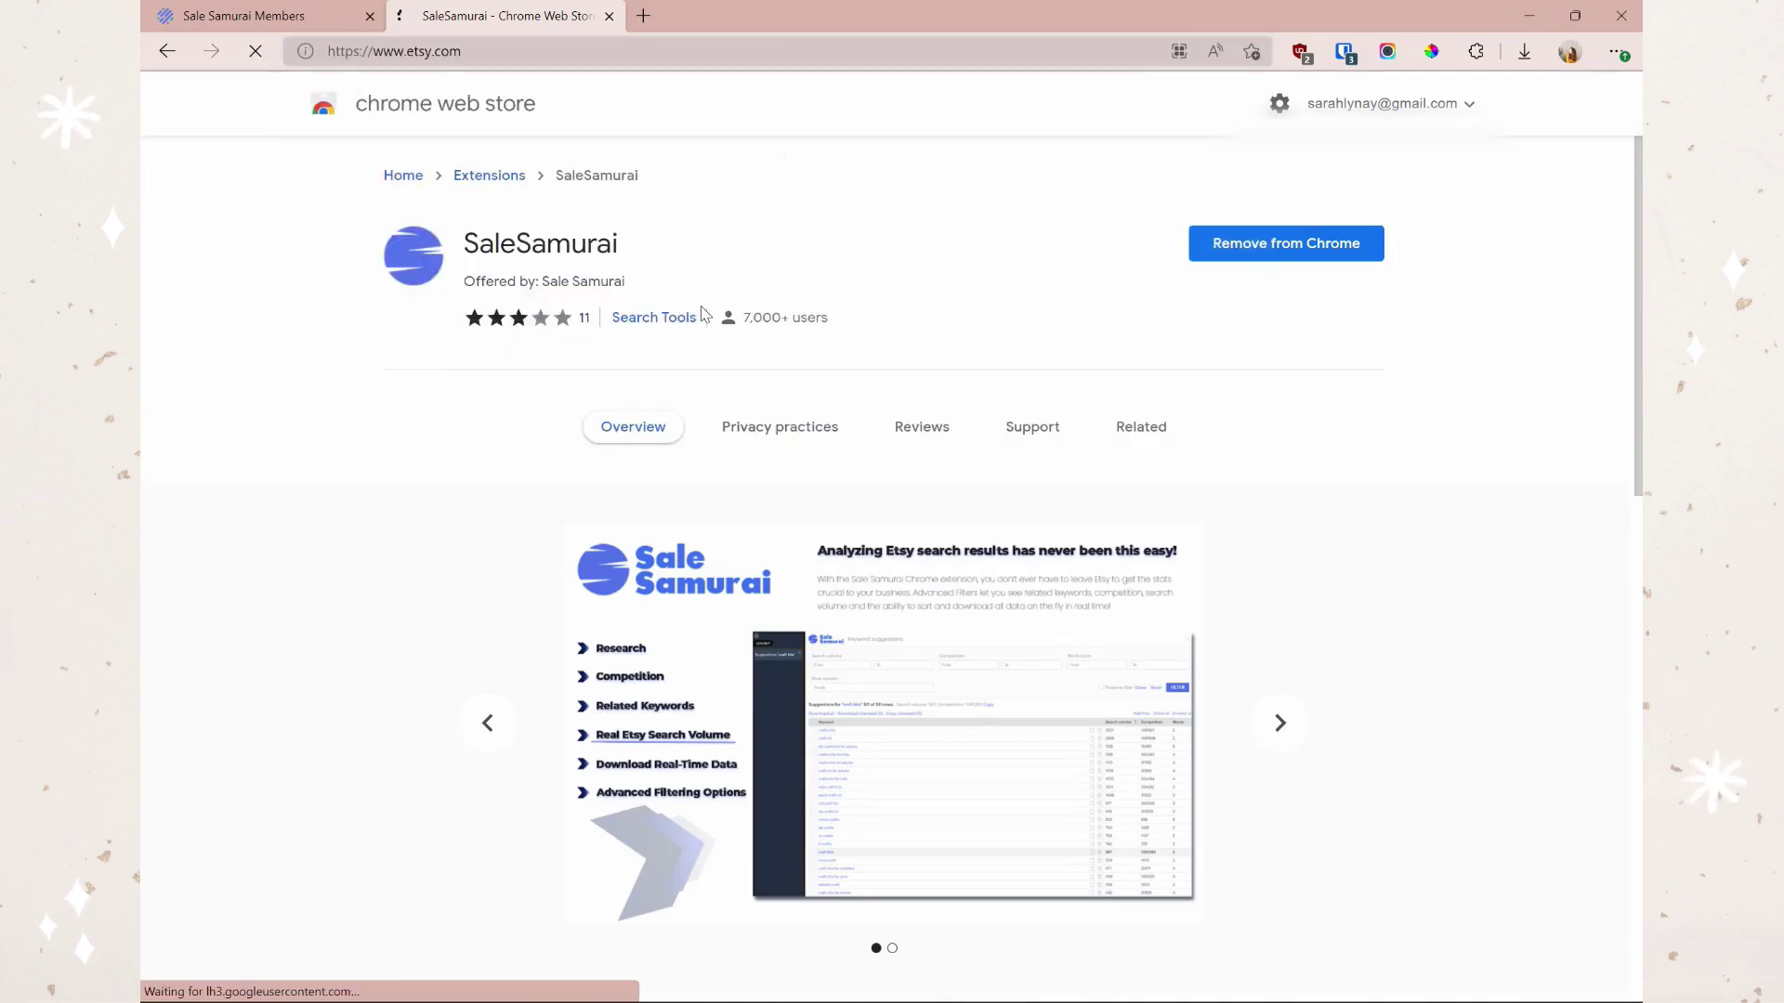
pyautogui.click(453, 104)
pyautogui.write('dandelion')
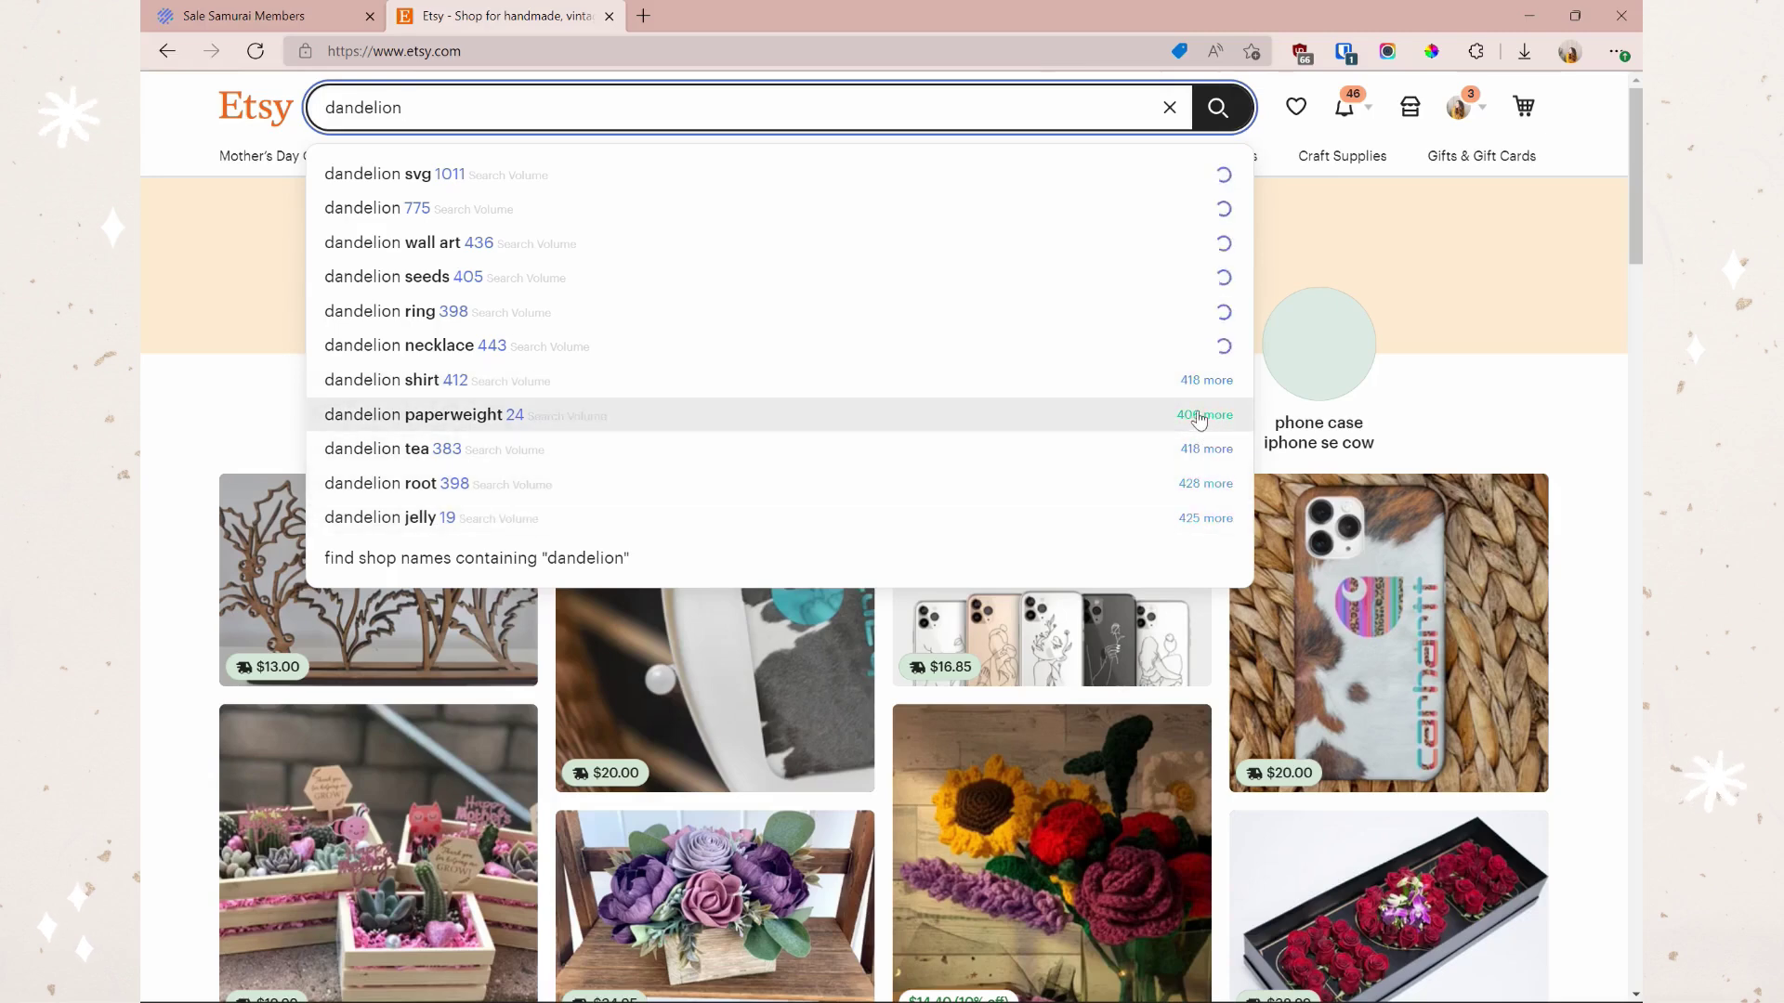
# - Open the related keyword suggestions for "dandelion paperweight" and look through their search volume and competition figures
pyautogui.click(1202, 417)
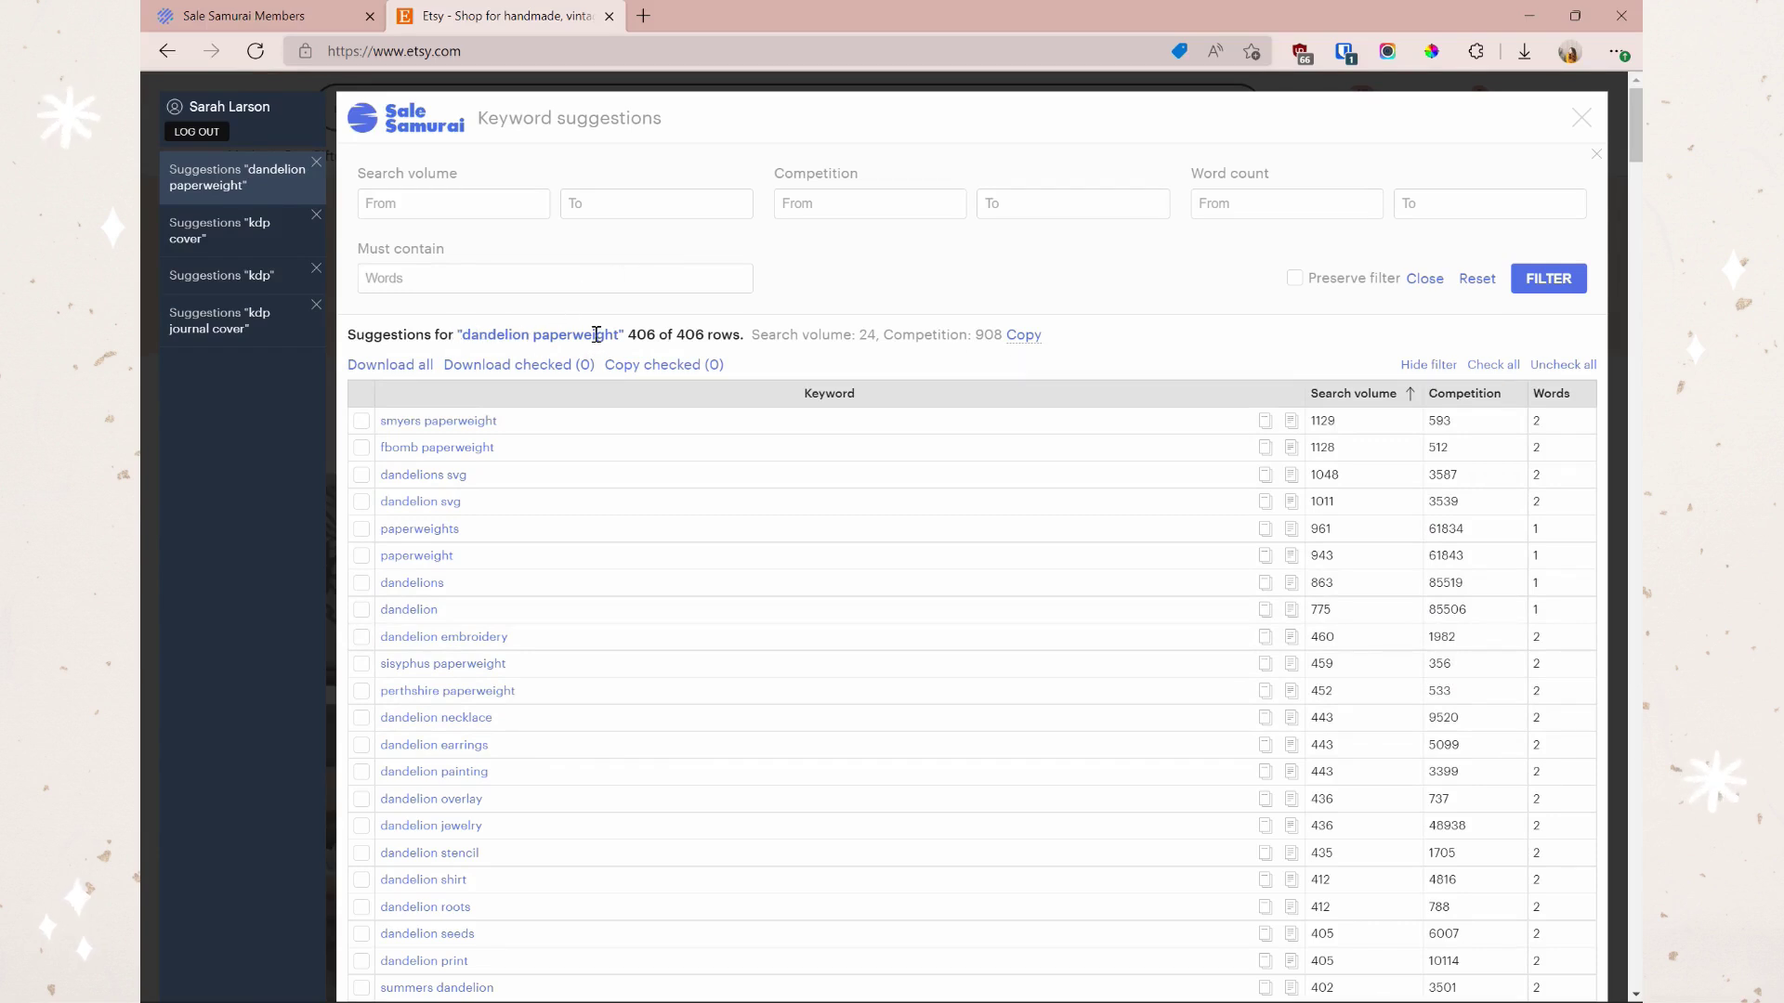
pyautogui.scroll(-2, 455, 506)
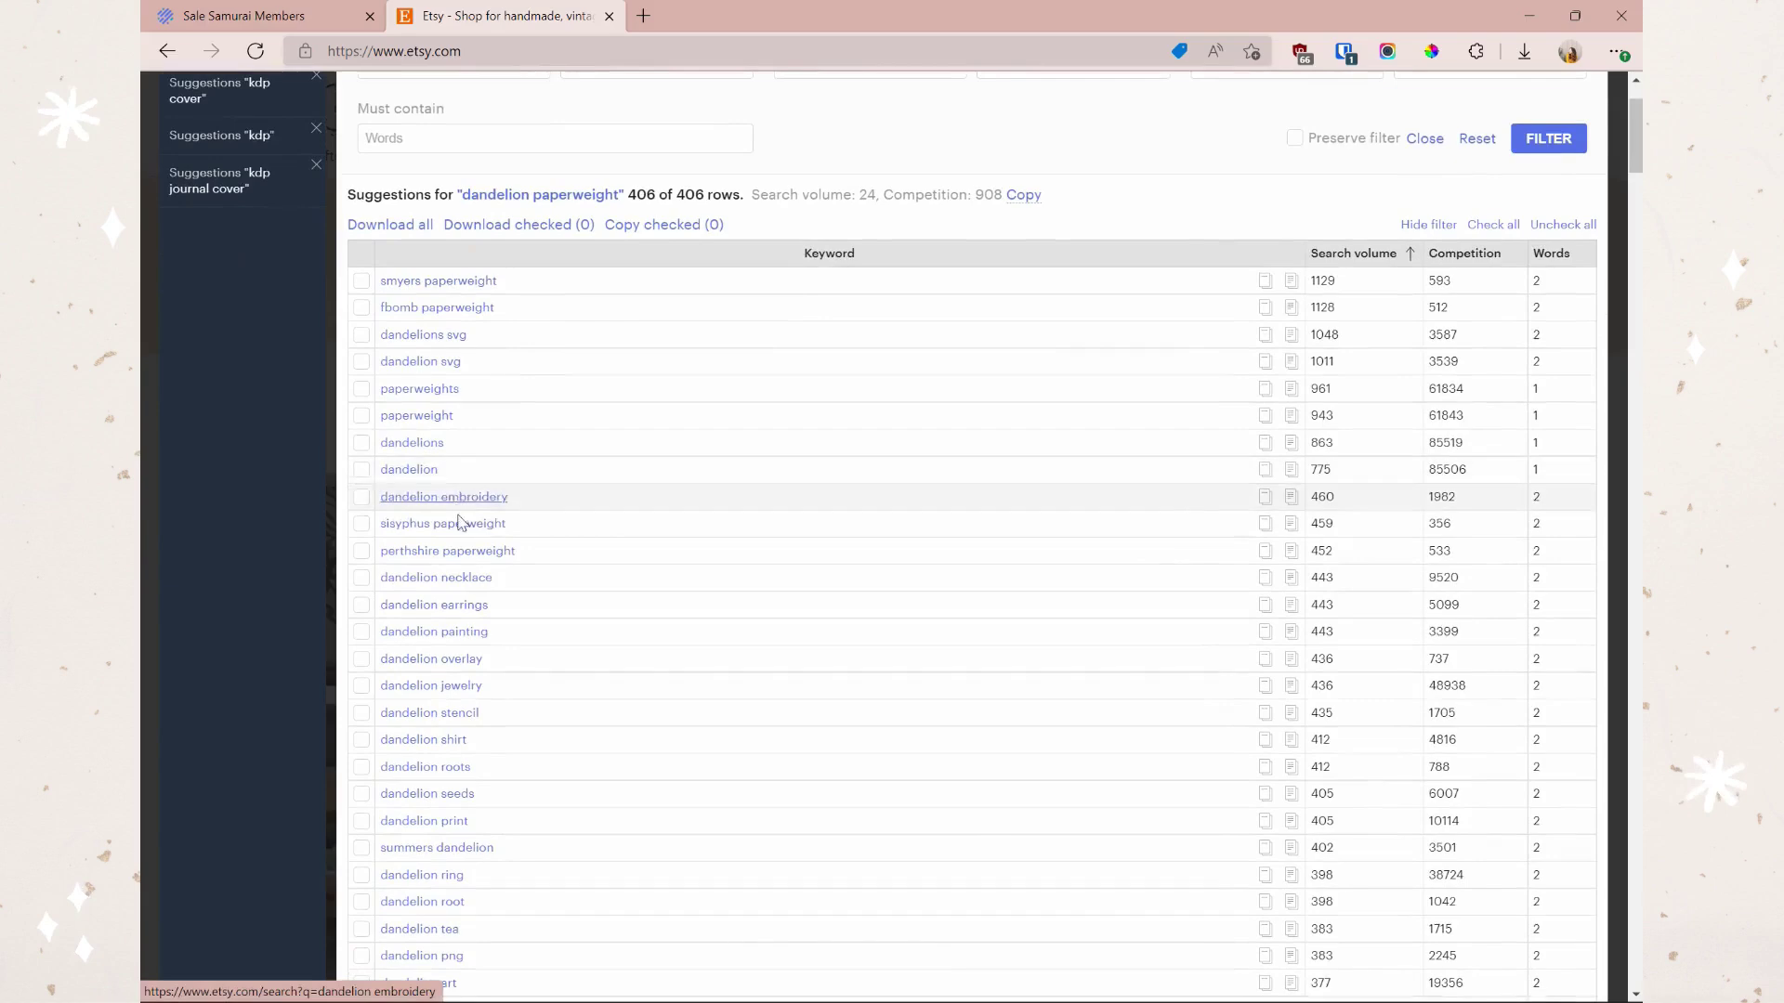
pyautogui.scroll(-2, 464, 515)
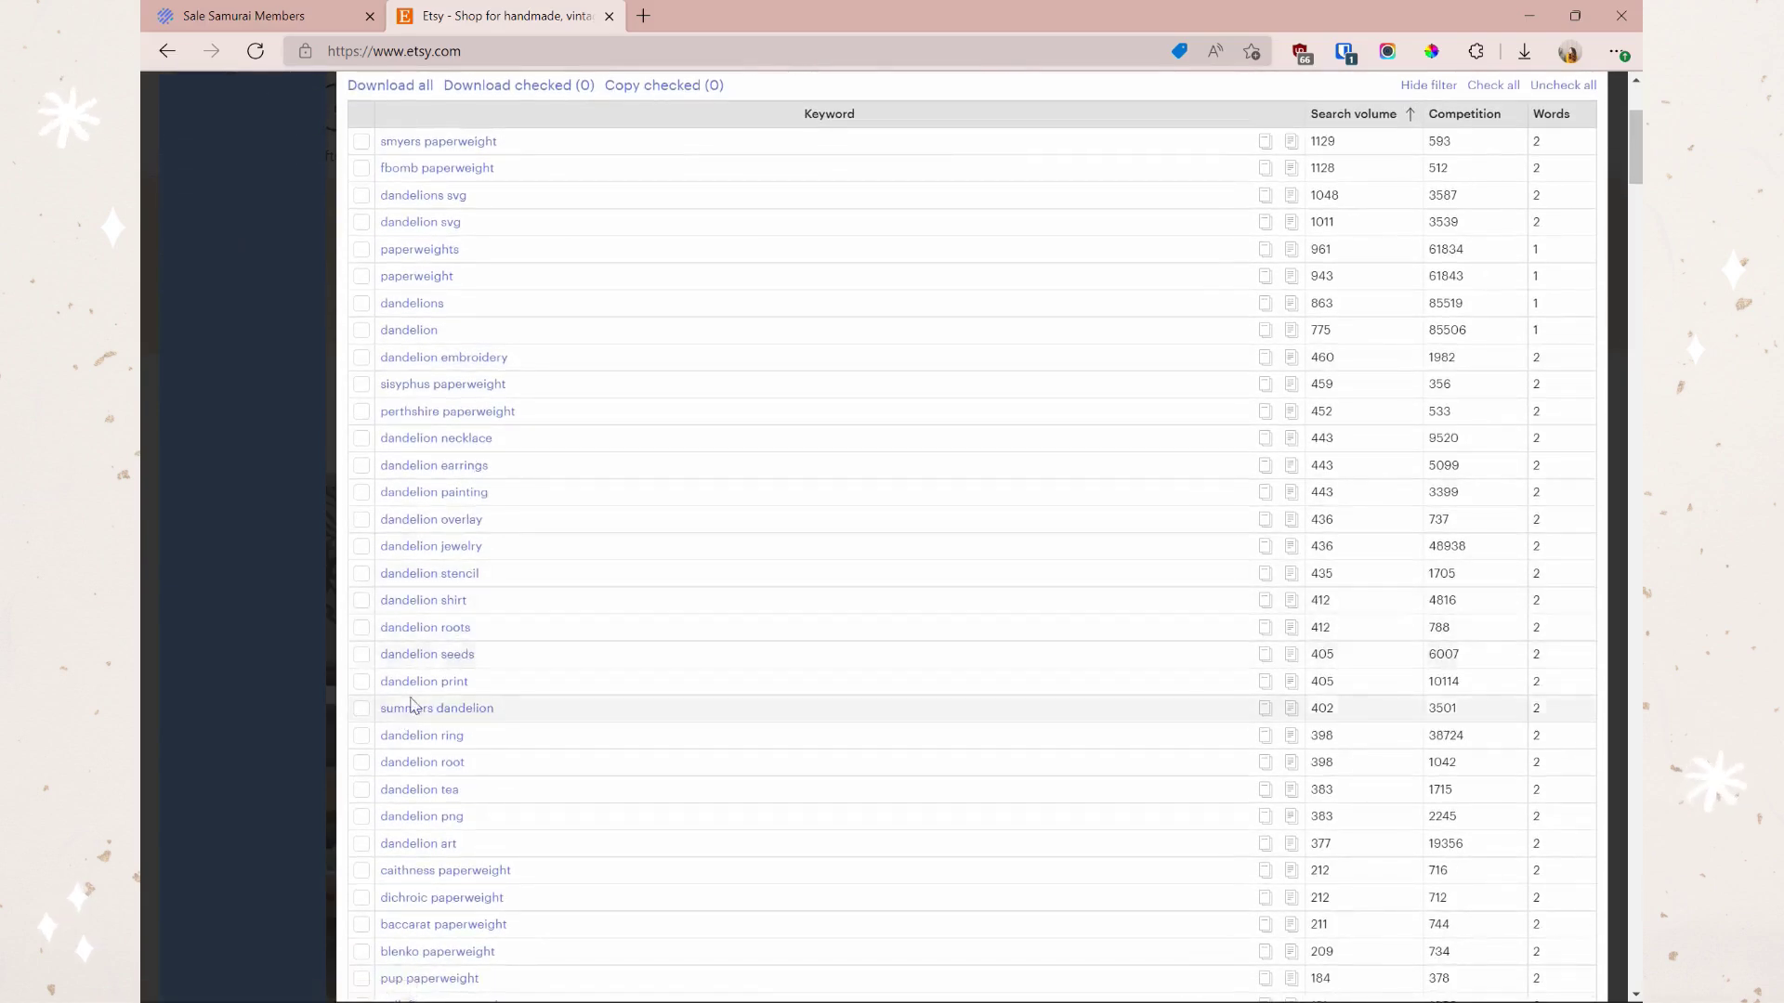
pyautogui.scroll(-2, 476, 739)
pyautogui.scroll(-4, 521, 706)
pyautogui.scroll(10, 511, 652)
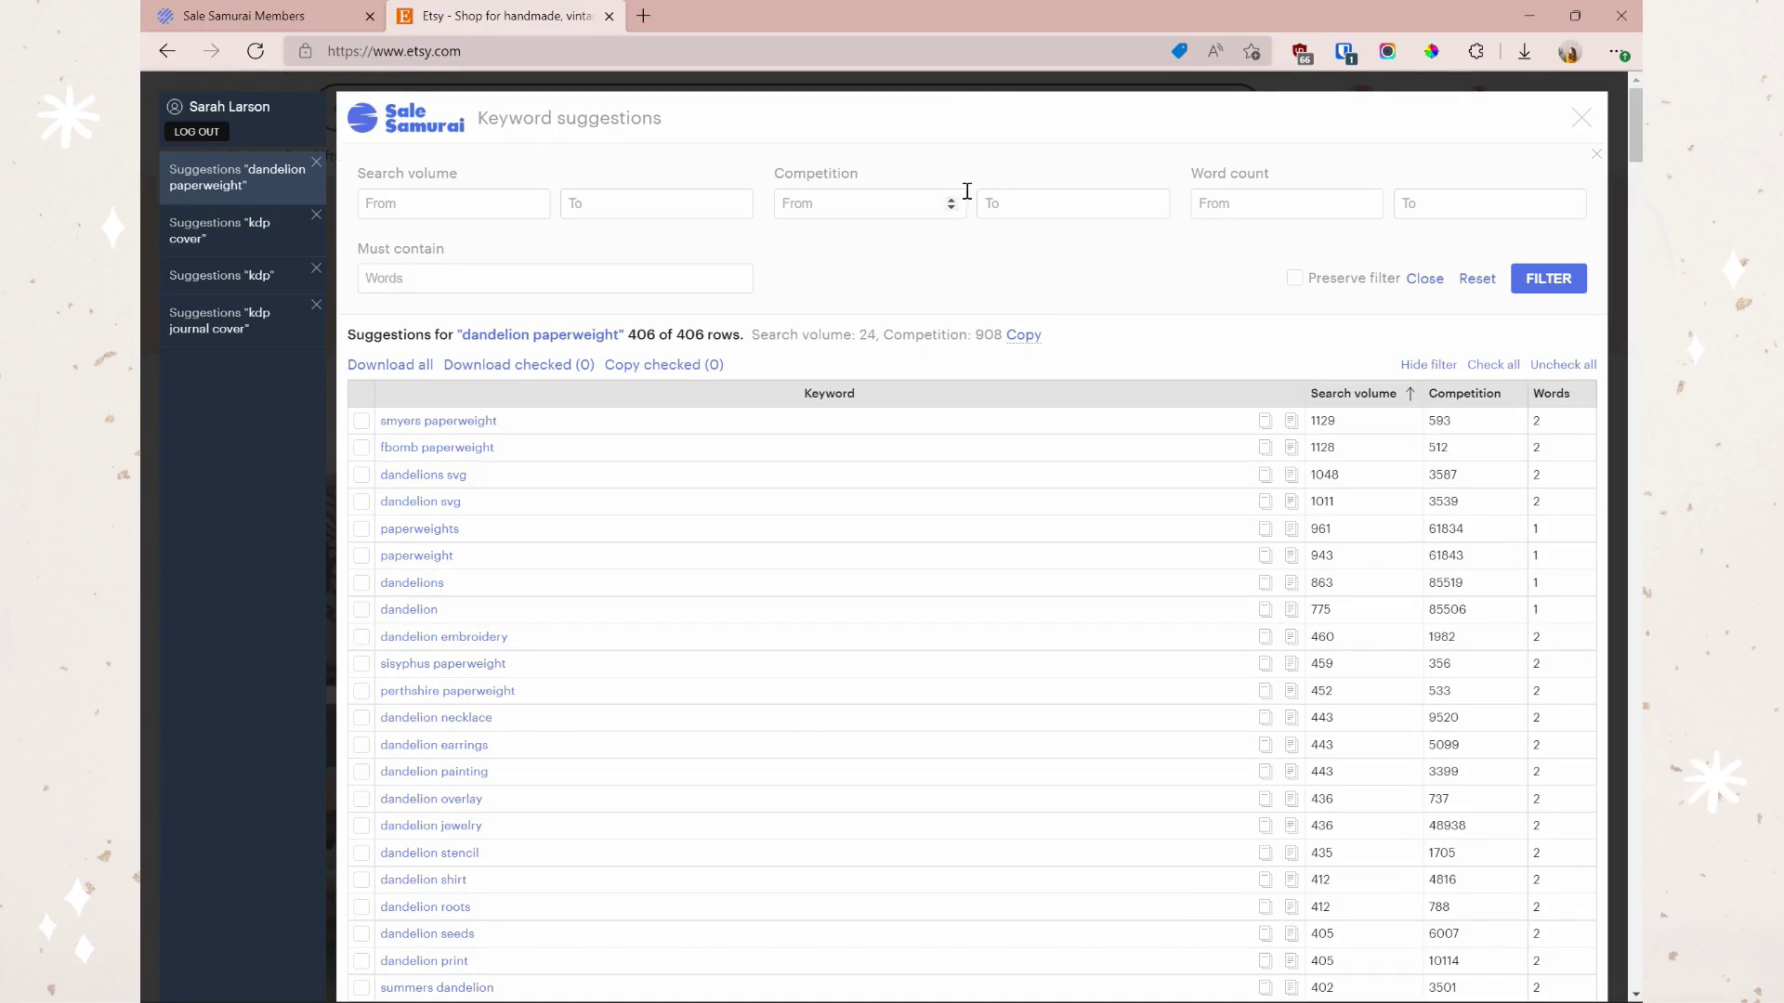
# - Filter the keyword suggestions by a competition range of 0 to 500
pyautogui.click(839, 201)
pyautogui.write('0')
pyautogui.press('Tab')
pyautogui.click(1564, 290)
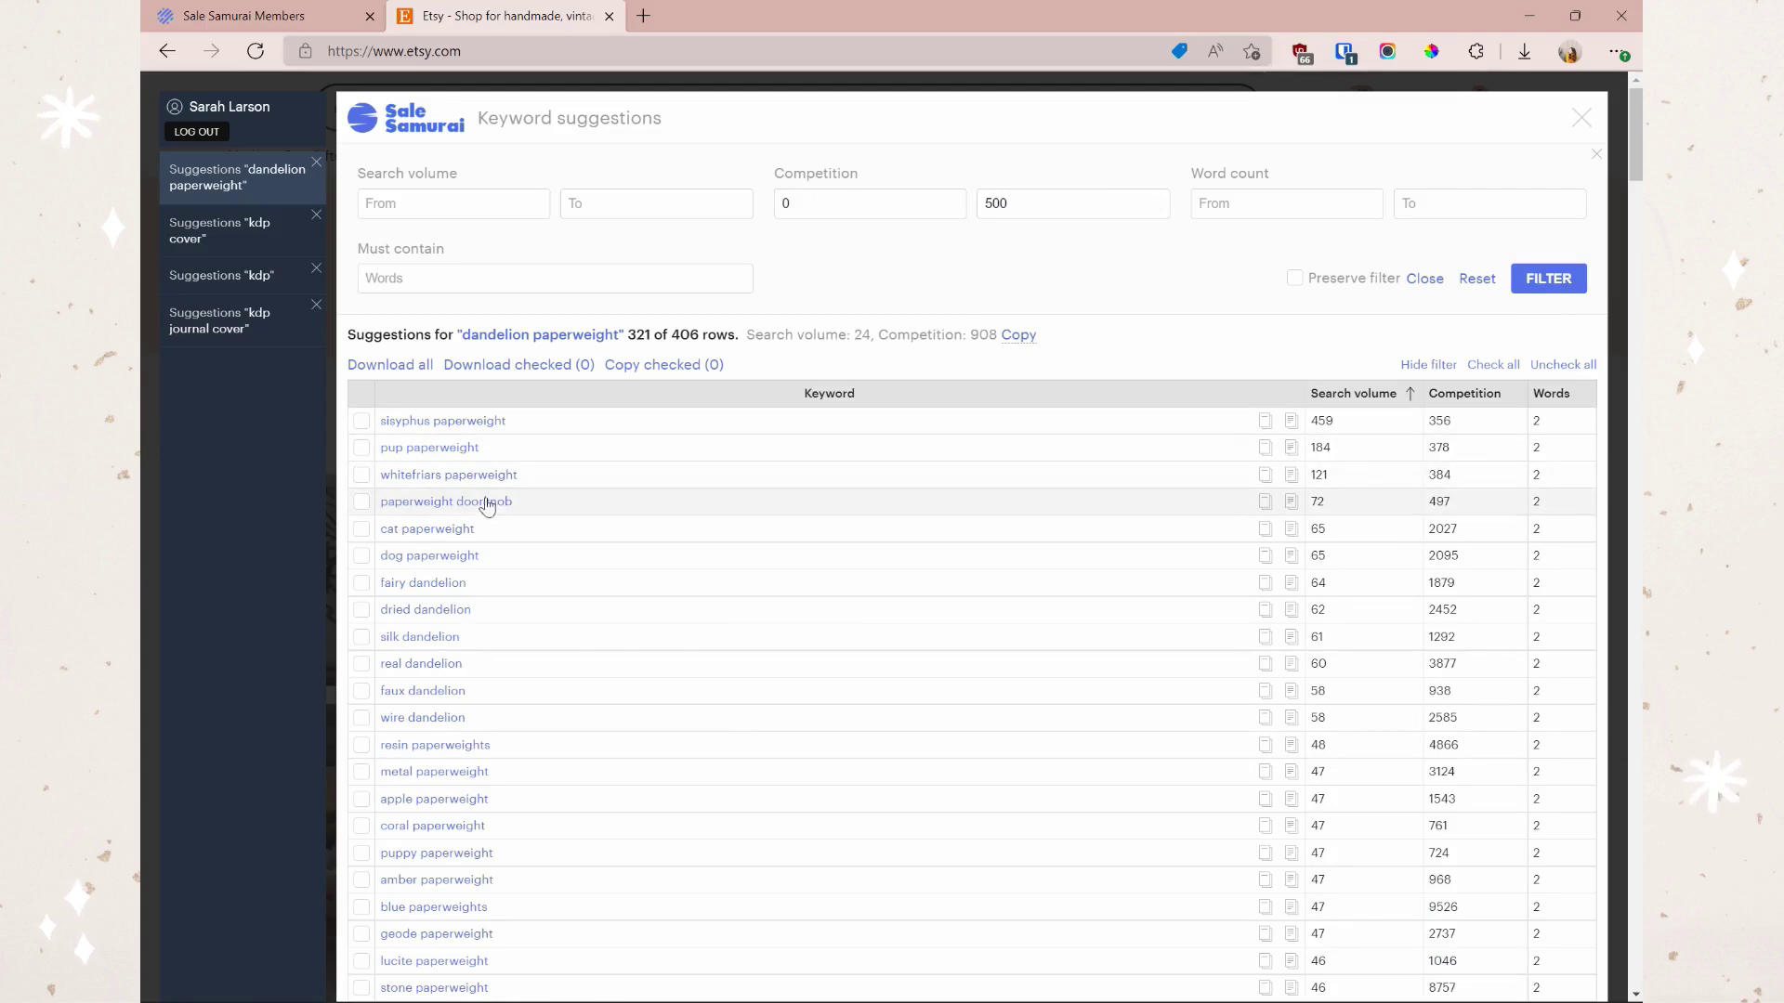
# - Open the Vintage Sisyphus & the Boulder Statue listing from the "sisyphus paperweight" results and look up its URL in Sale Samurai
pyautogui.click(475, 426)
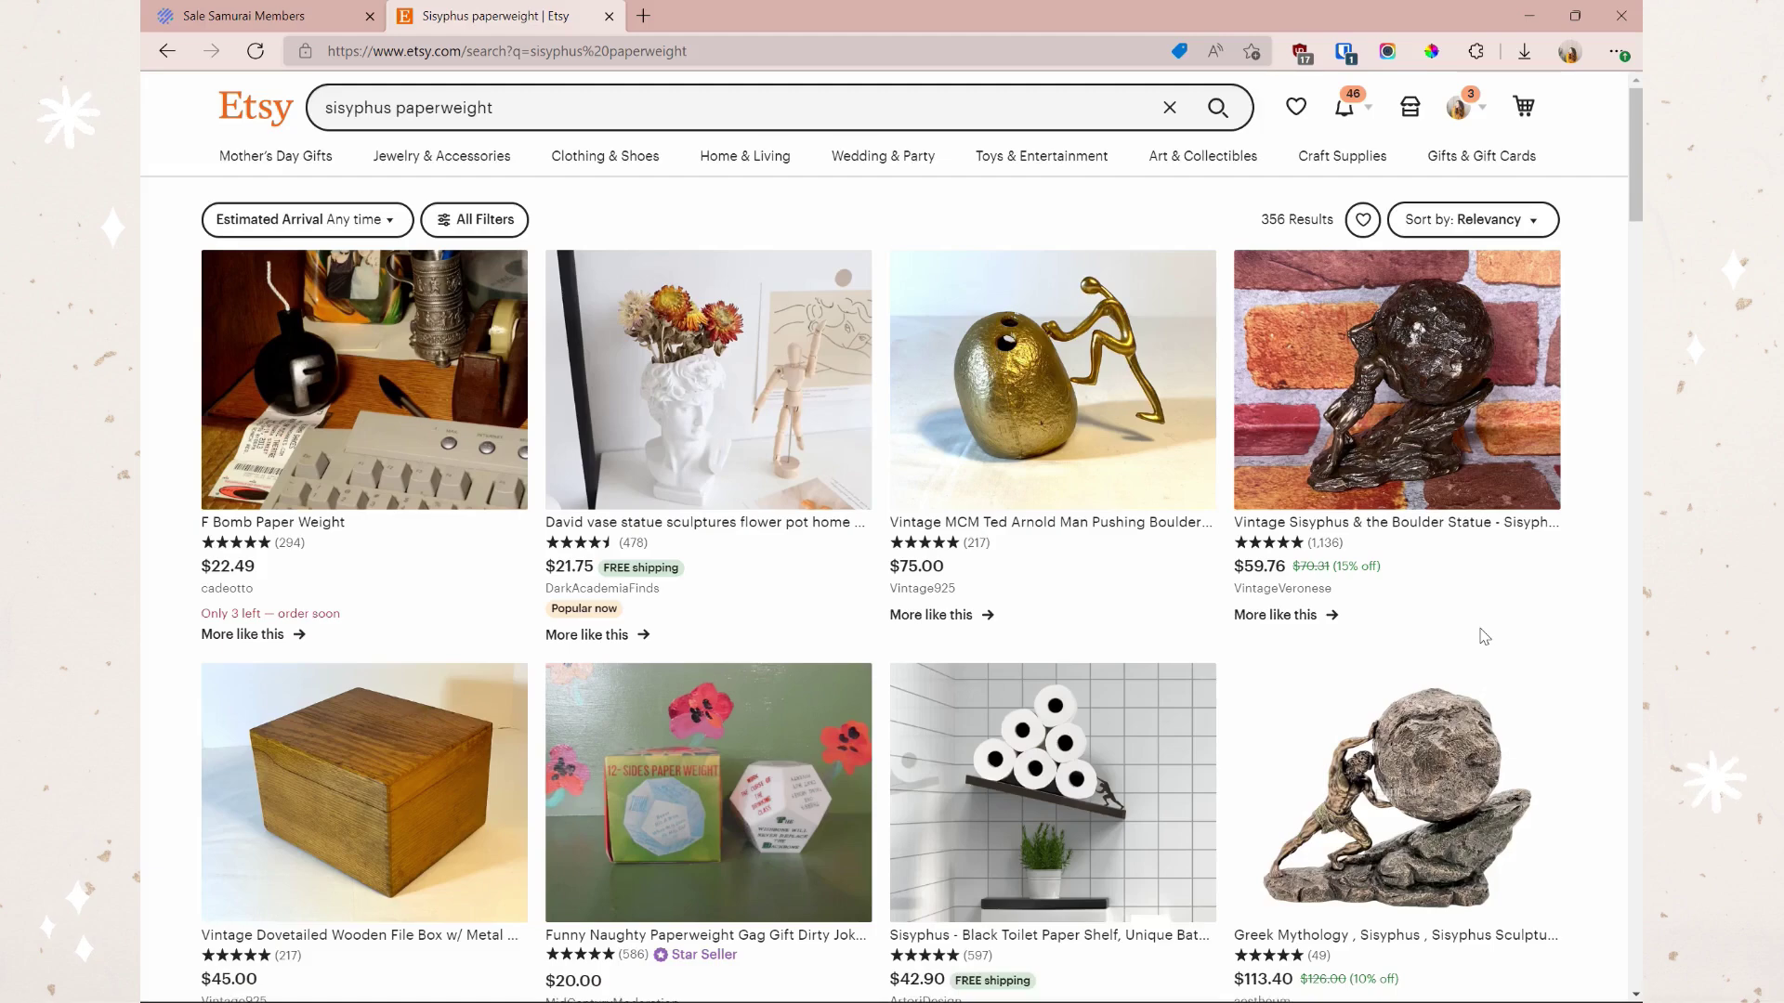
pyautogui.click(1458, 561)
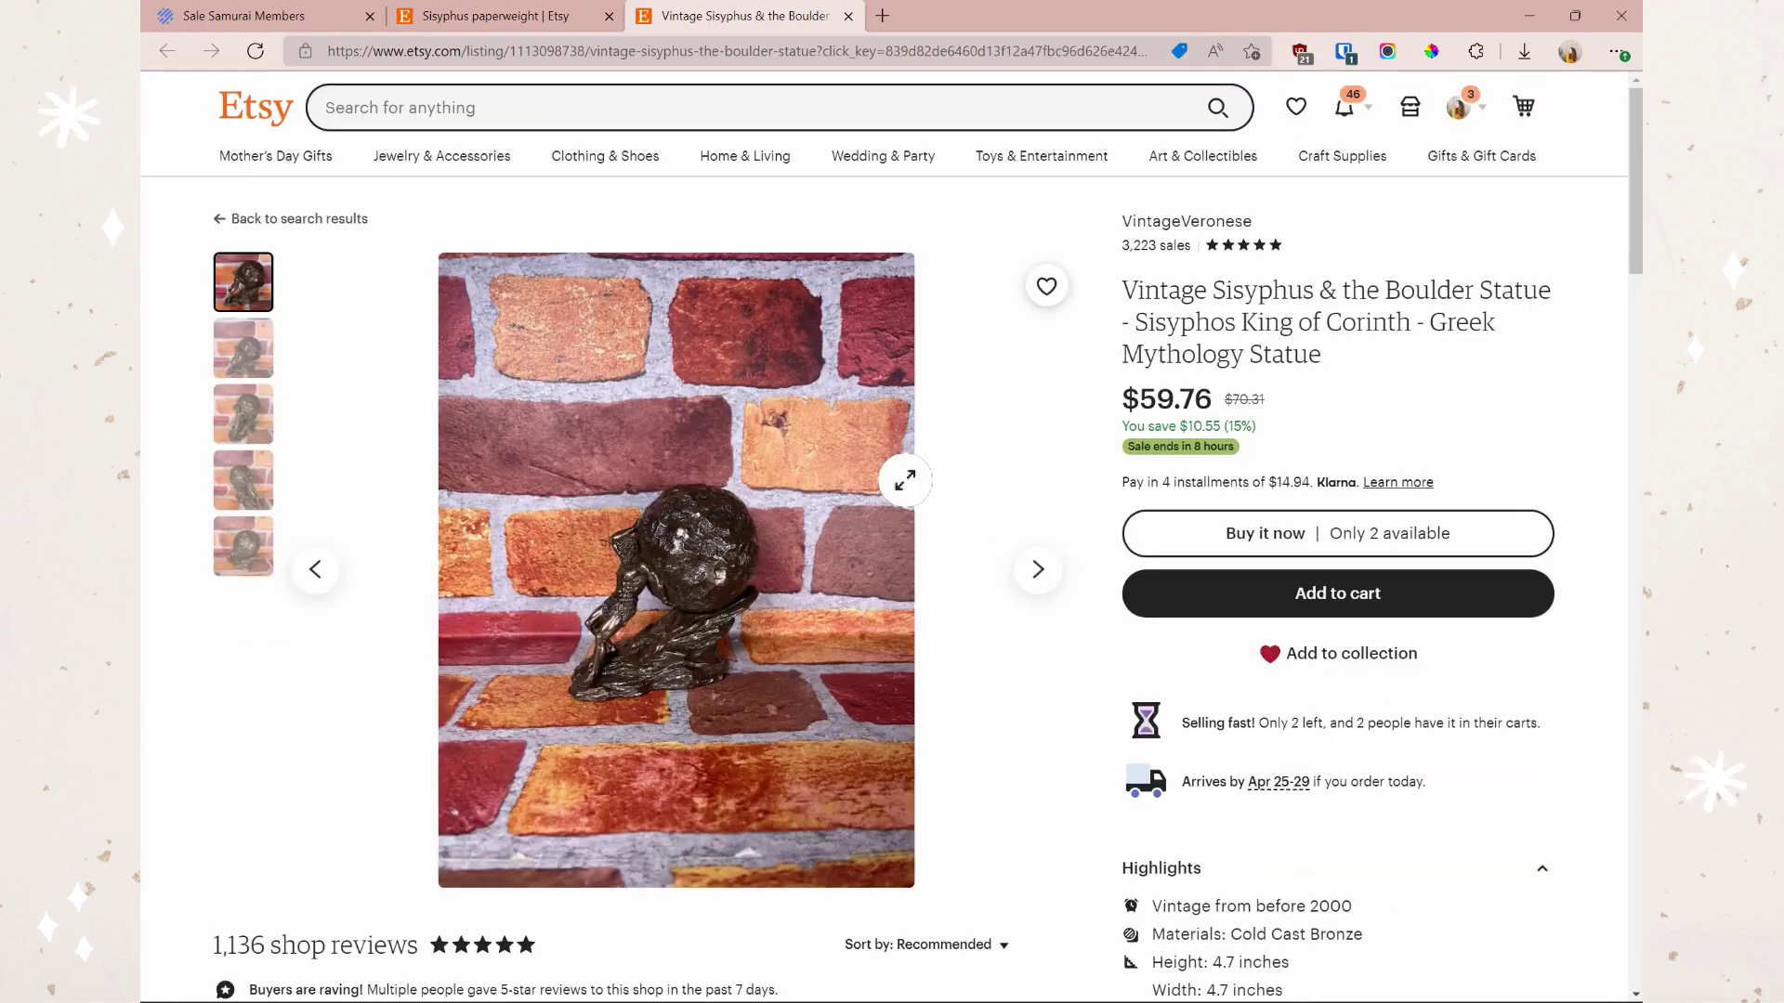
pyautogui.click(307, 13)
pyautogui.click(712, 15)
pyautogui.click(716, 51)
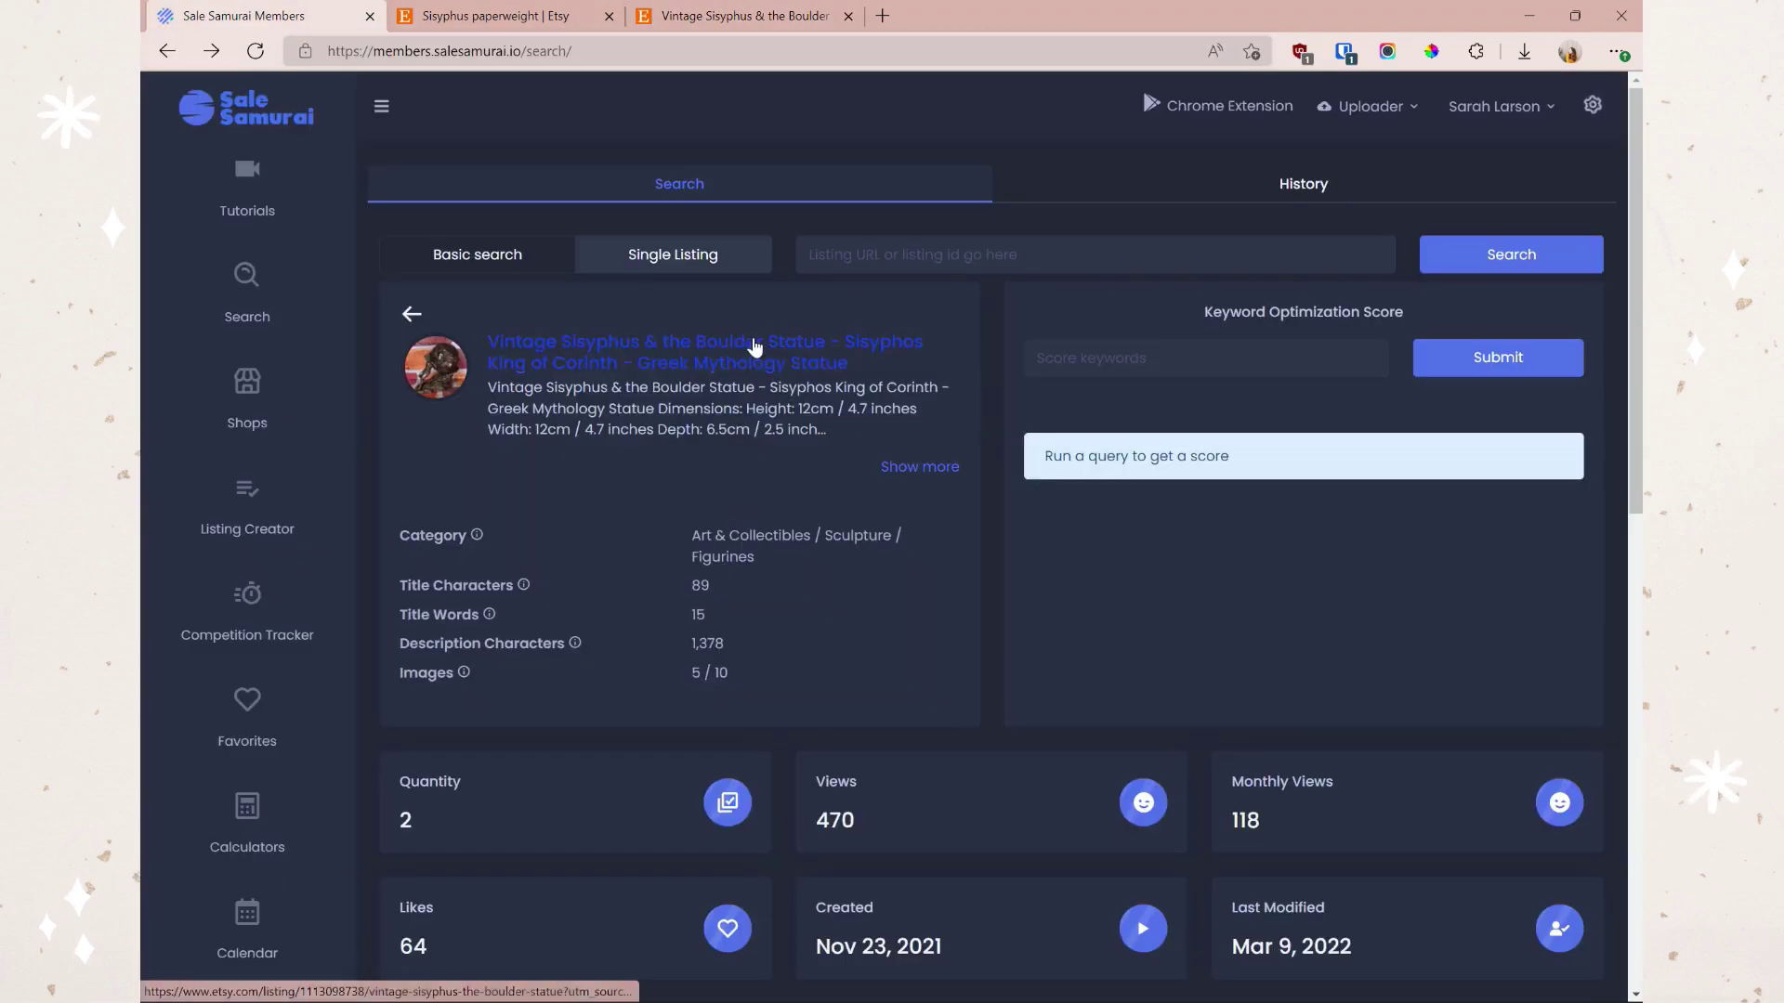
# - Examine the Sisyphus statue listing's views, likes, dates and price, and go through its tag table
pyautogui.scroll(-5, 755, 347)
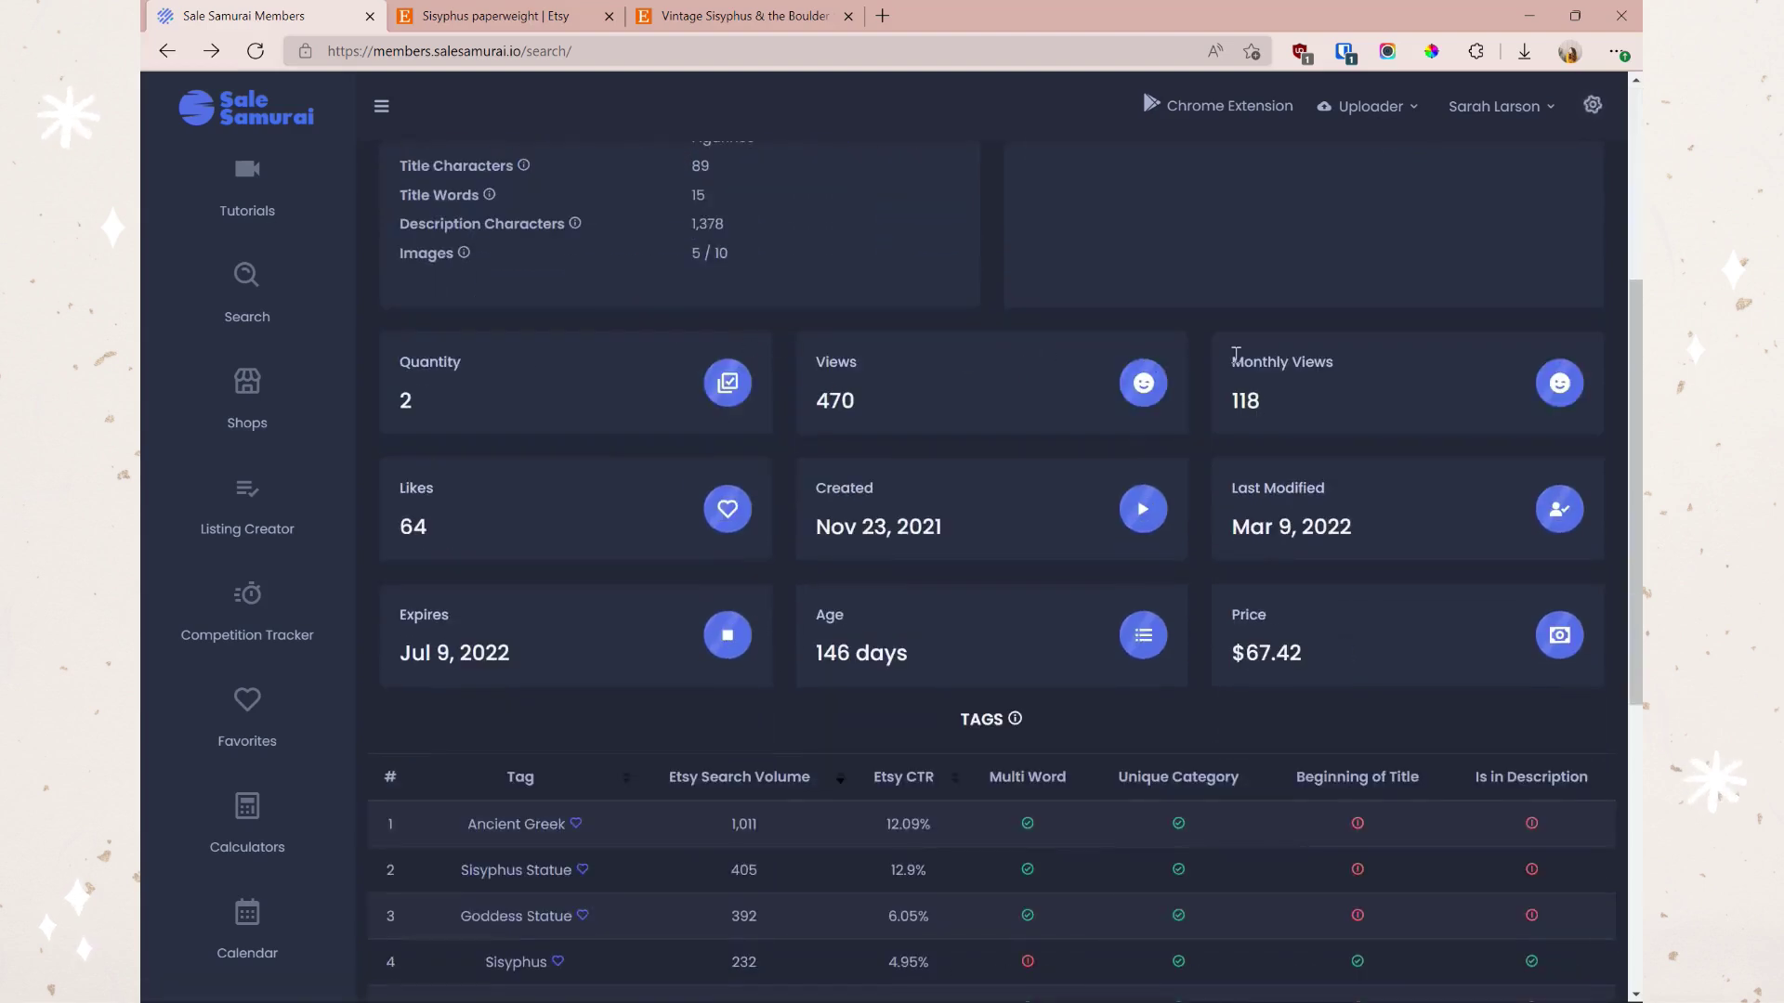
pyautogui.scroll(2, 1276, 545)
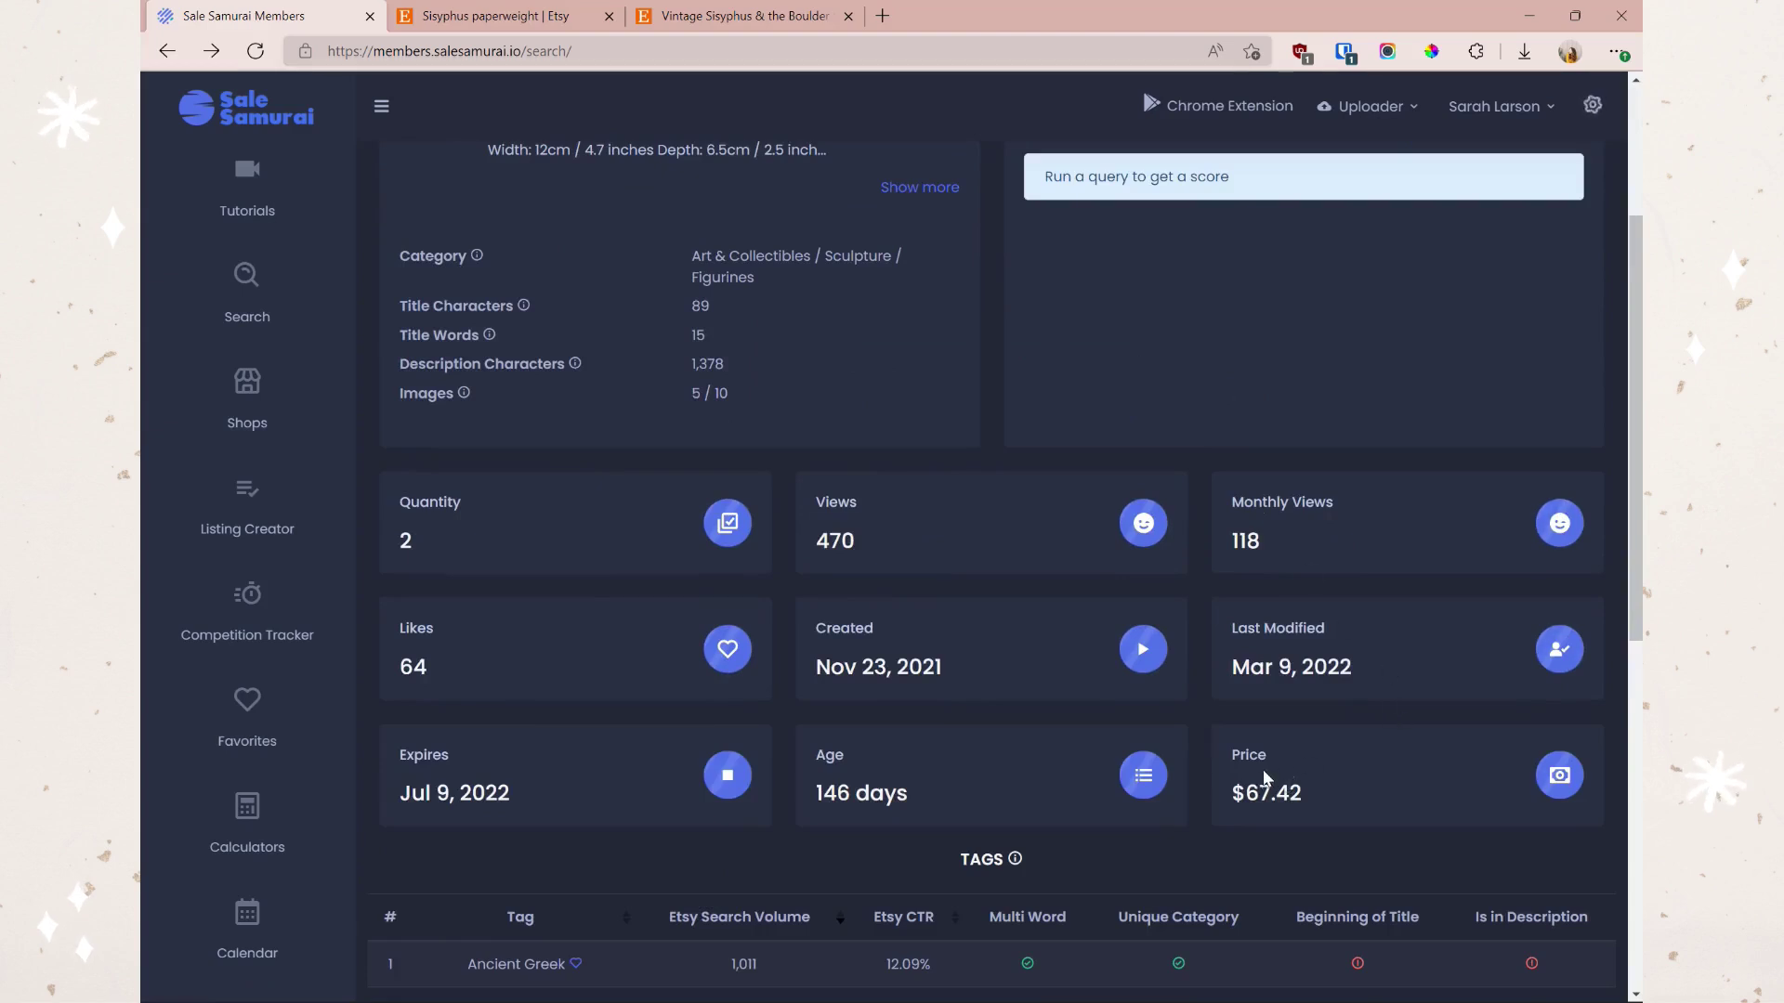
pyautogui.scroll(-3, 470, 641)
pyautogui.scroll(-2, 651, 650)
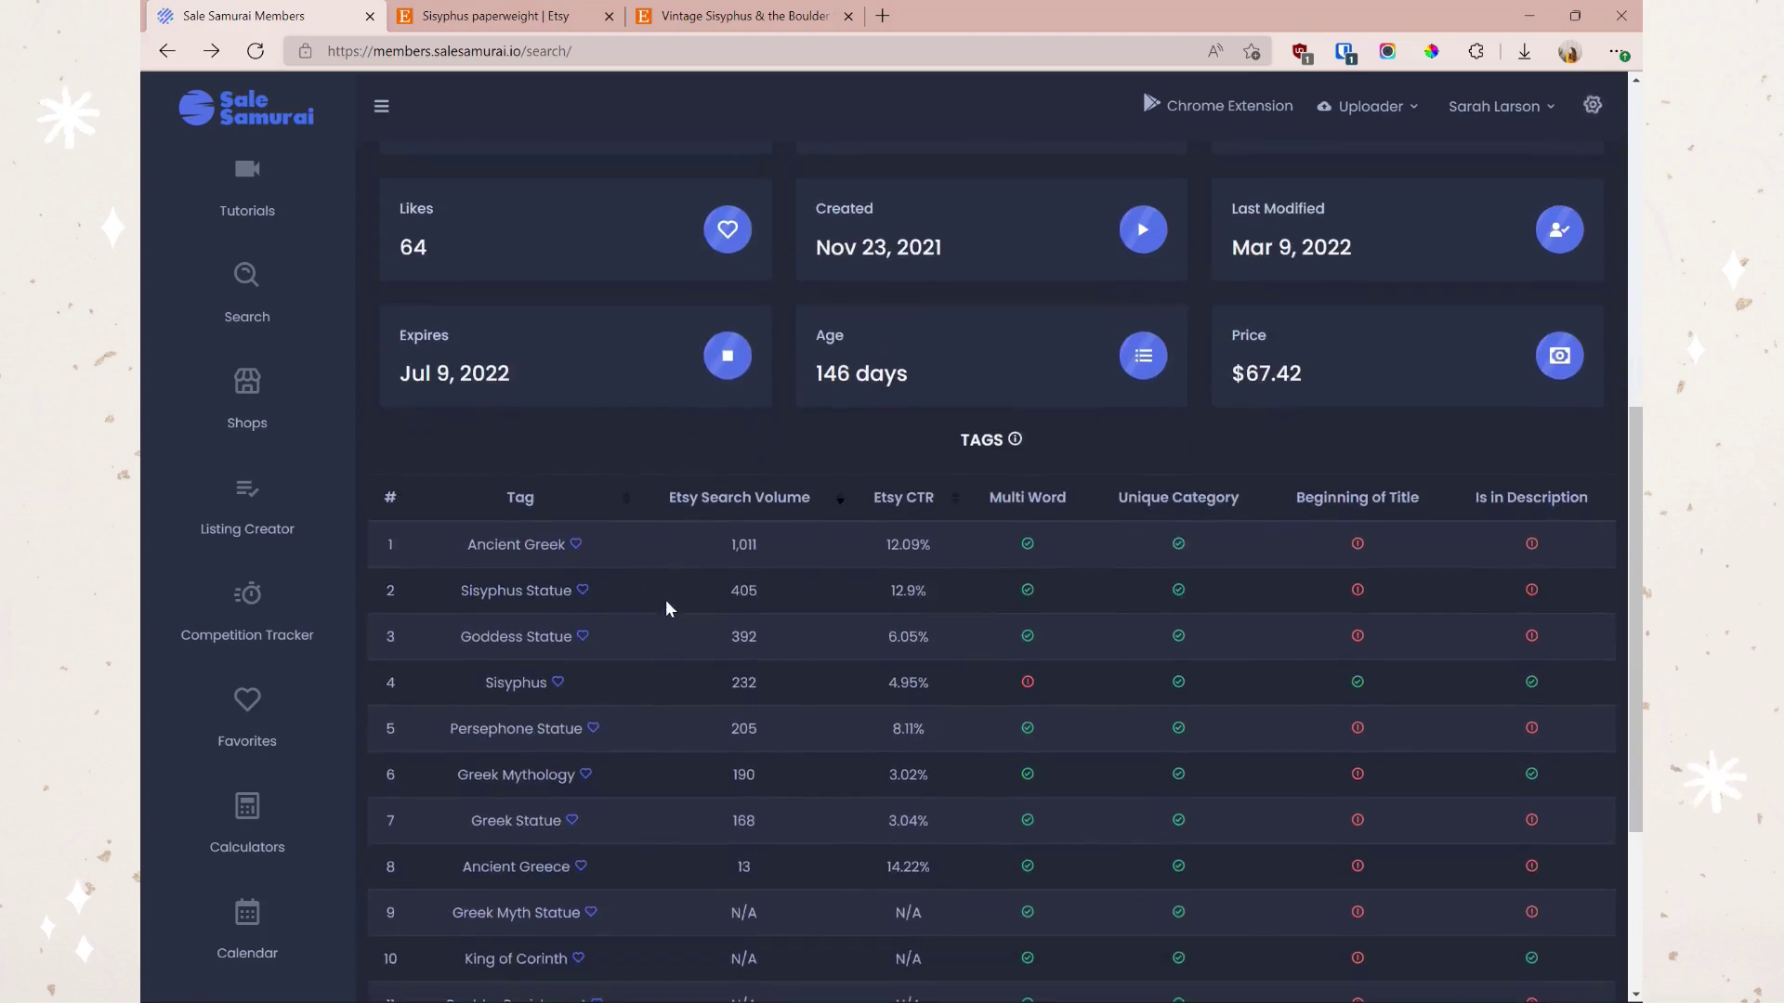
pyautogui.scroll(-4, 665, 599)
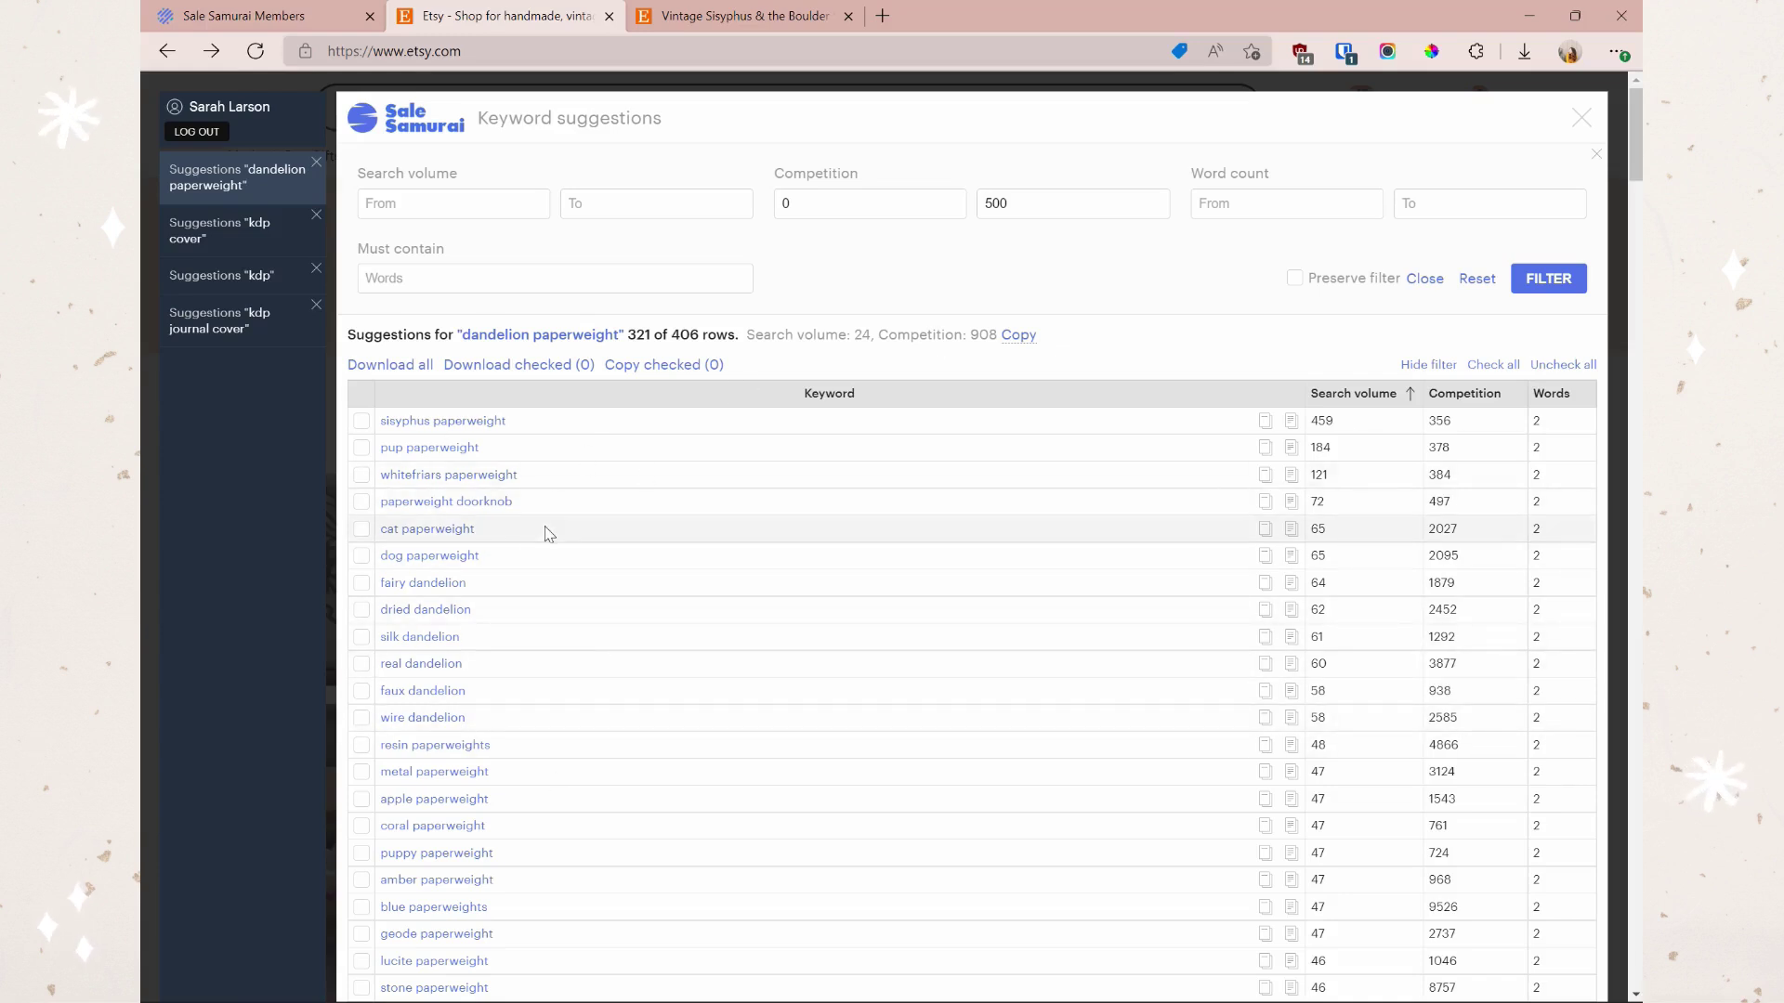
# - Download all "dandelion paperweight" suggestions as keywords.csv and look through the file in a maximized Excel window
pyautogui.click(416, 368)
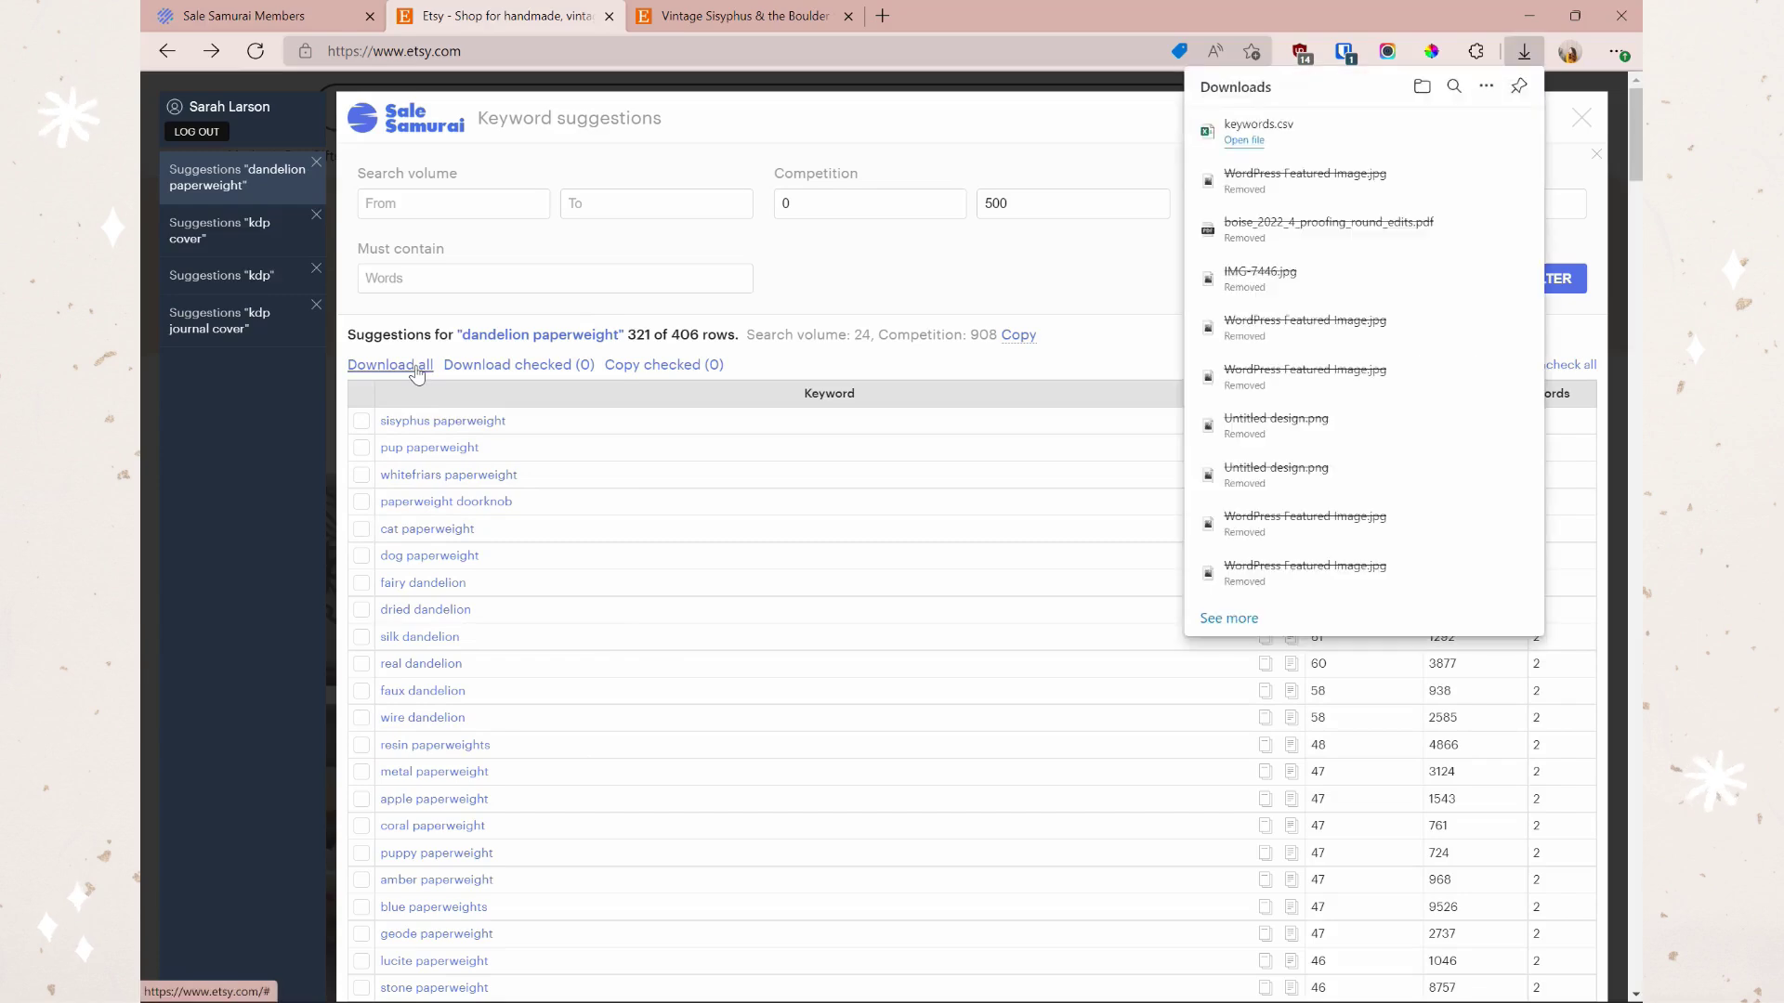
pyautogui.click(1267, 128)
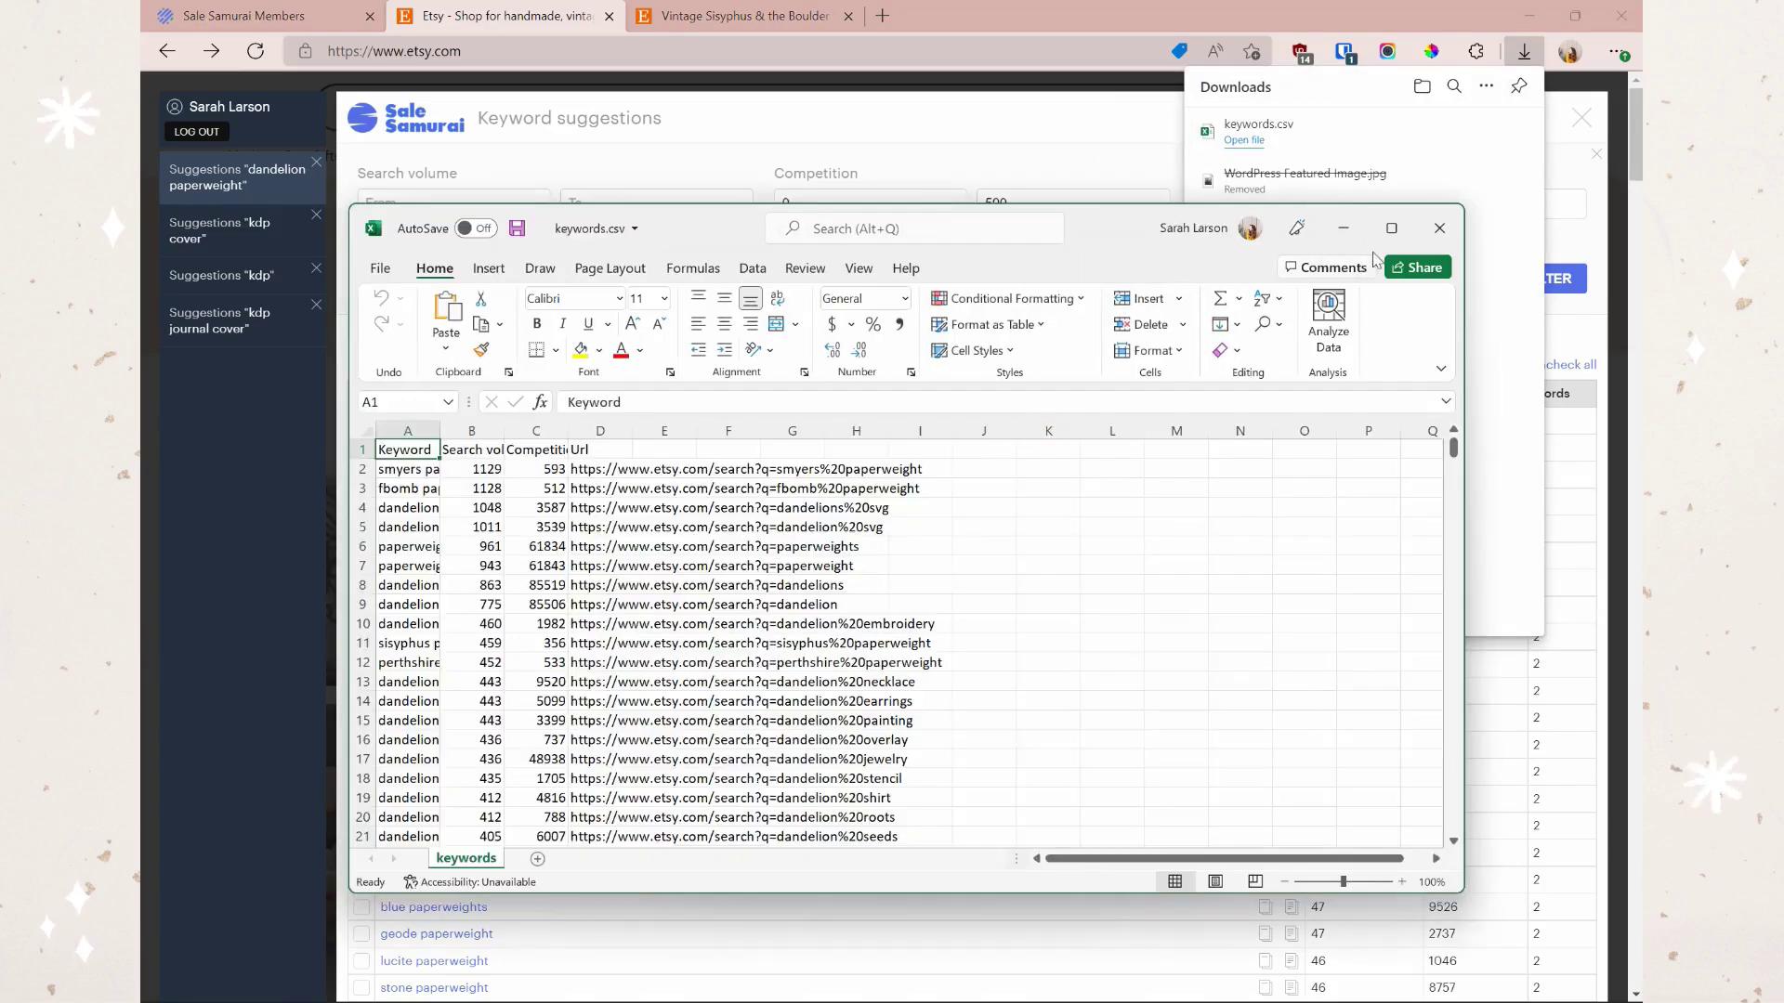
pyautogui.click(1392, 230)
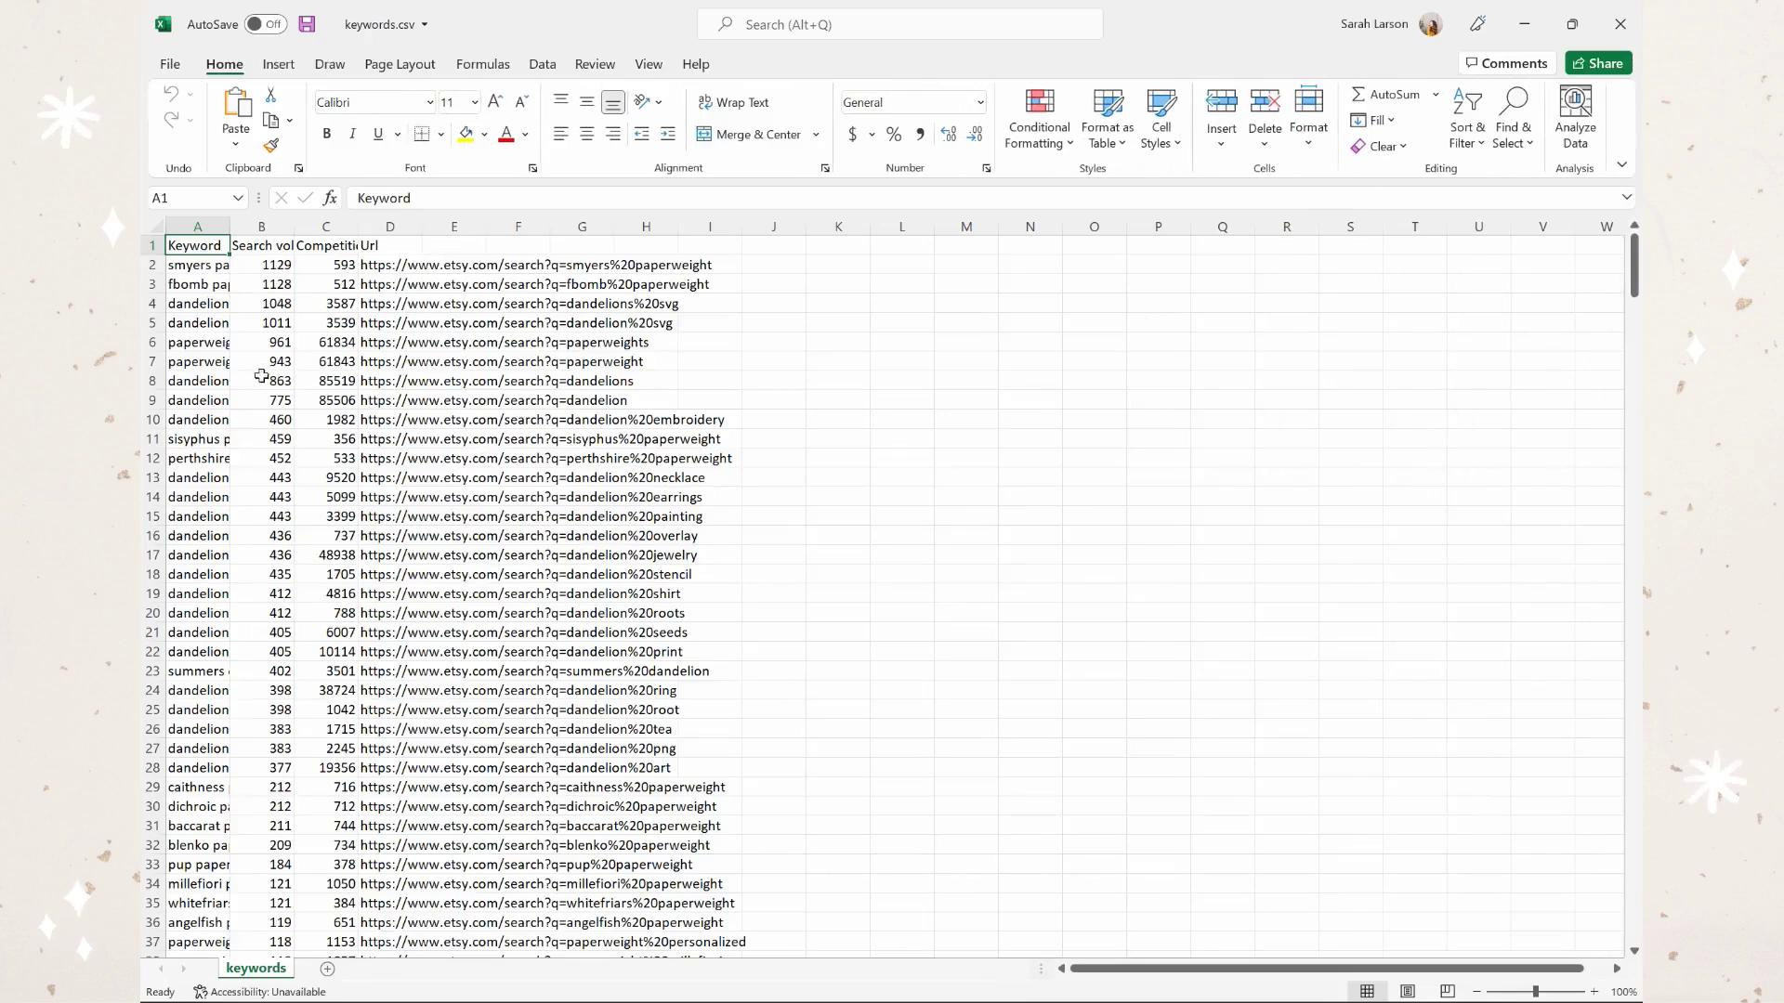
pyautogui.scroll(-5, 451, 614)
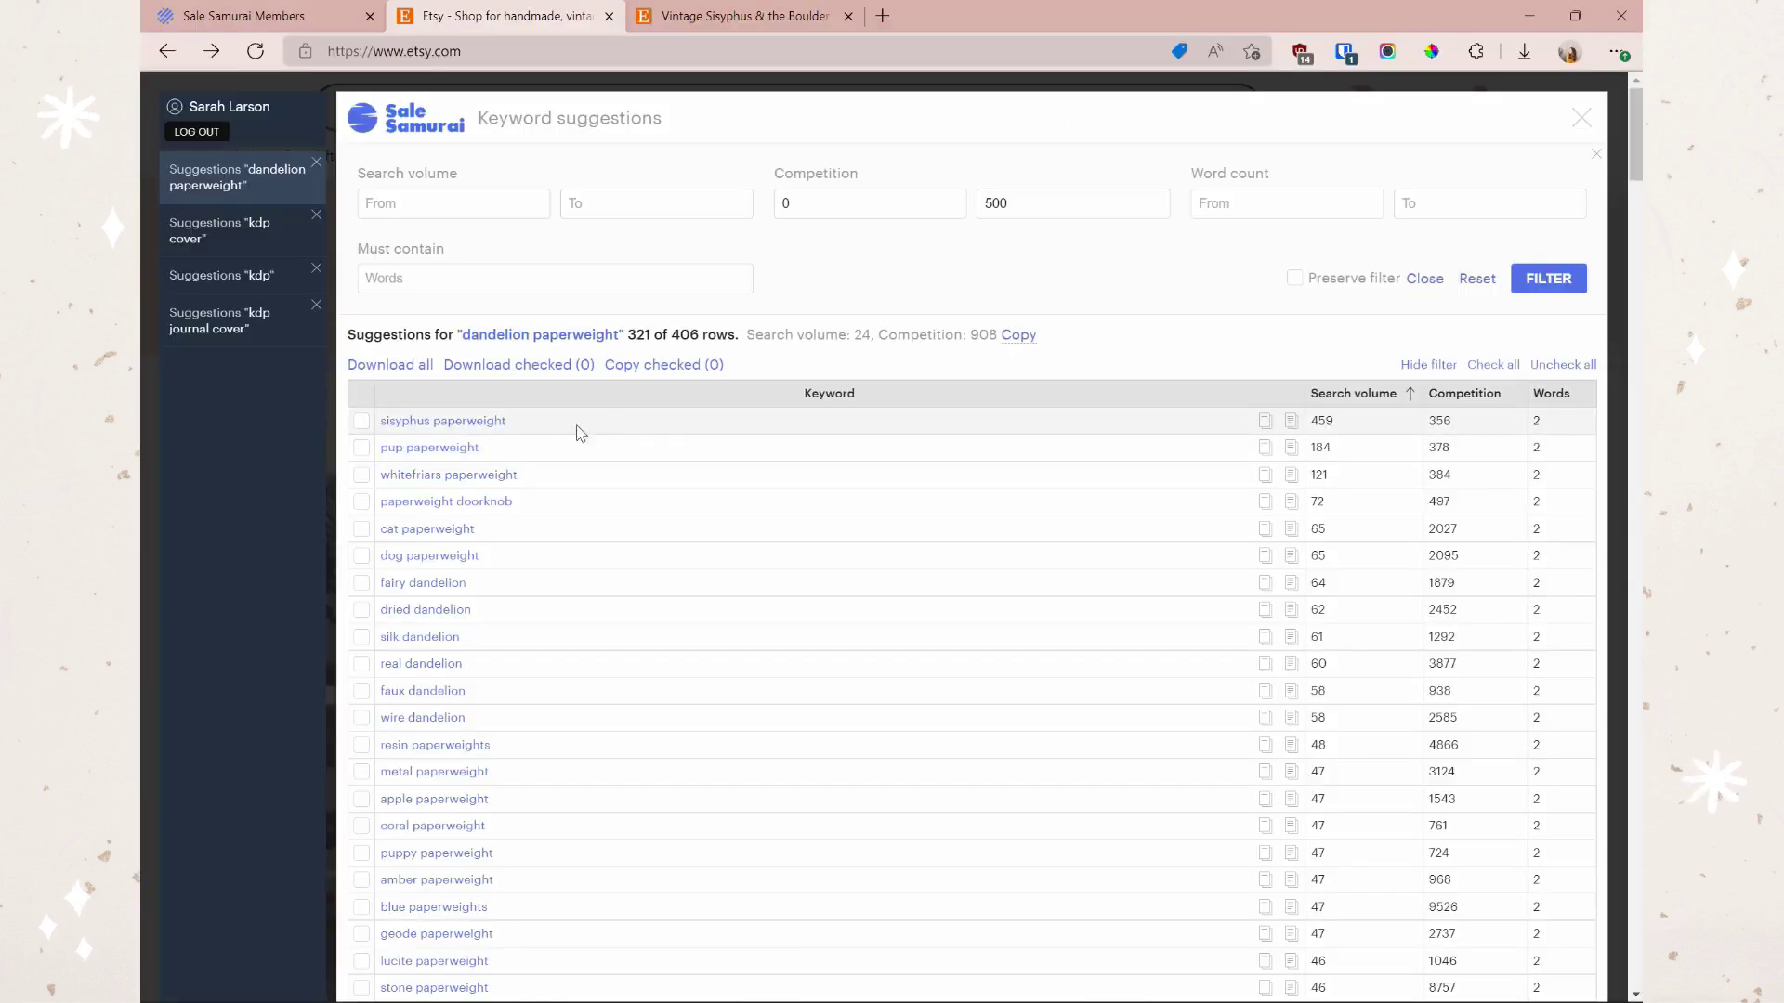
# - Check the keywords sisyphus paperweight, pup paperweight, whitefriars paperweight, fairy dandelion, real dandelion and resin paperweights in the suggestions
pyautogui.click(361, 421)
pyautogui.click(362, 447)
pyautogui.click(361, 475)
pyautogui.click(361, 583)
pyautogui.click(362, 663)
pyautogui.click(363, 745)
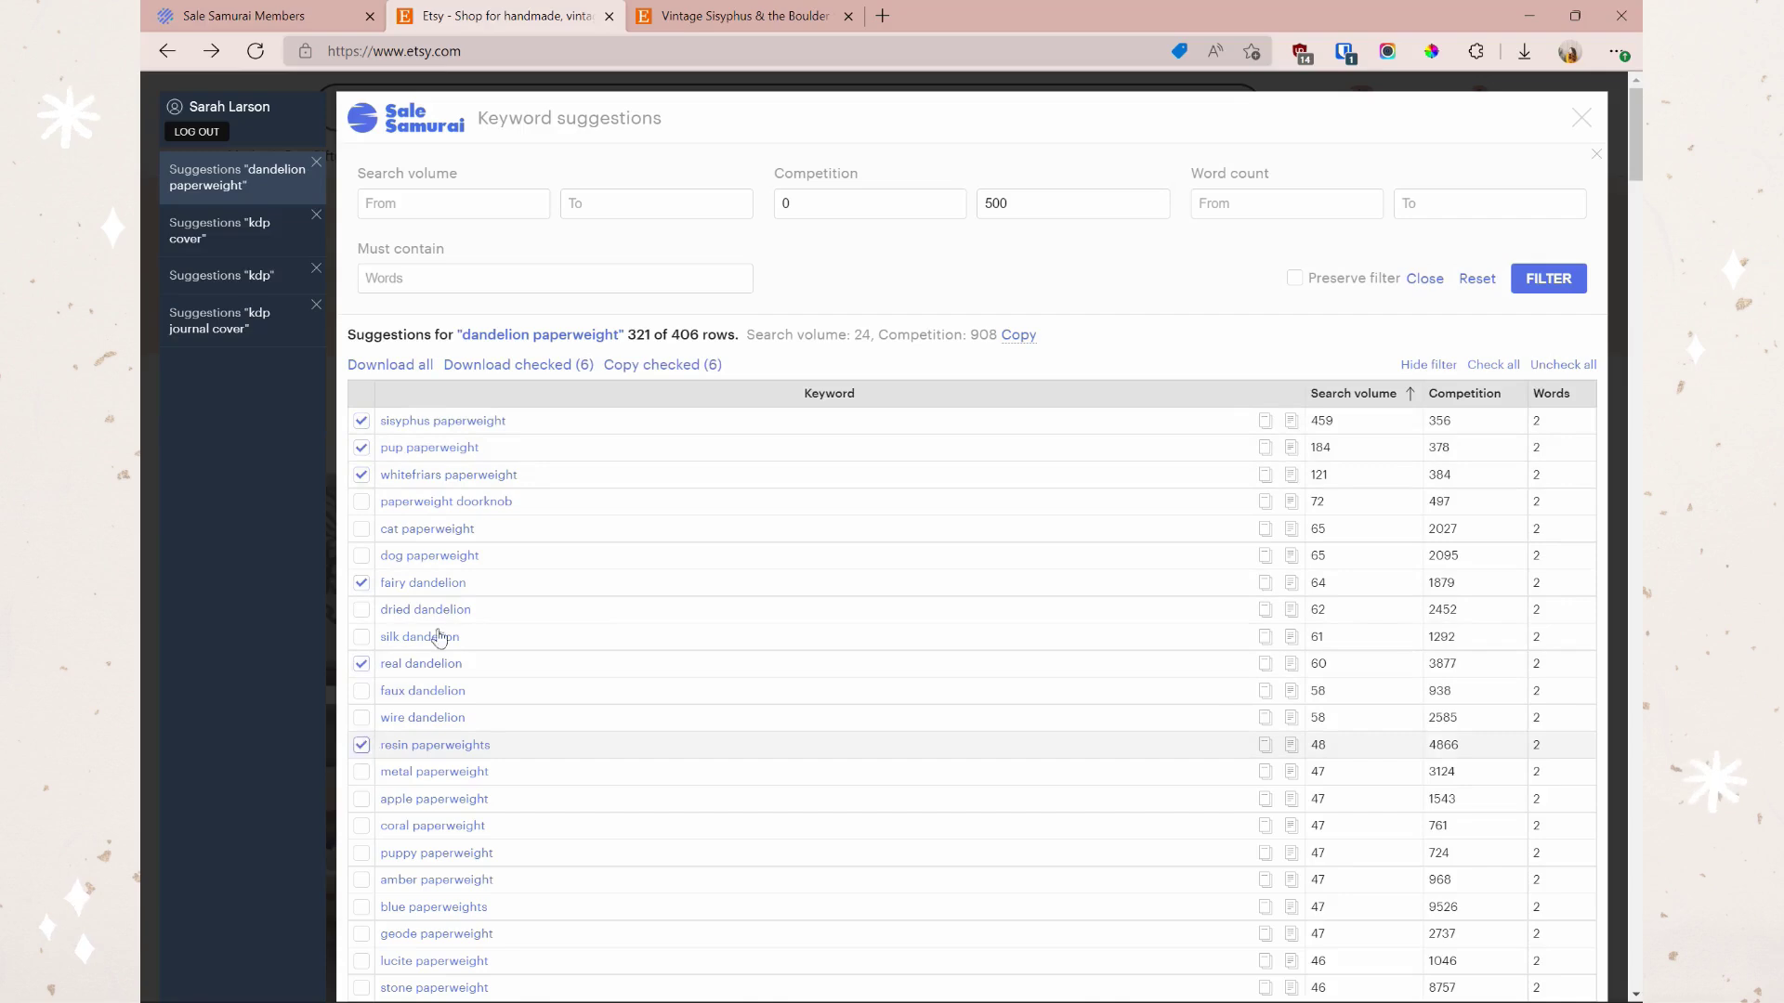
# - Download the checked keywords as a CSV file, view it in Excel and return to the suggestions in the browser
pyautogui.click(501, 366)
pyautogui.click(1279, 138)
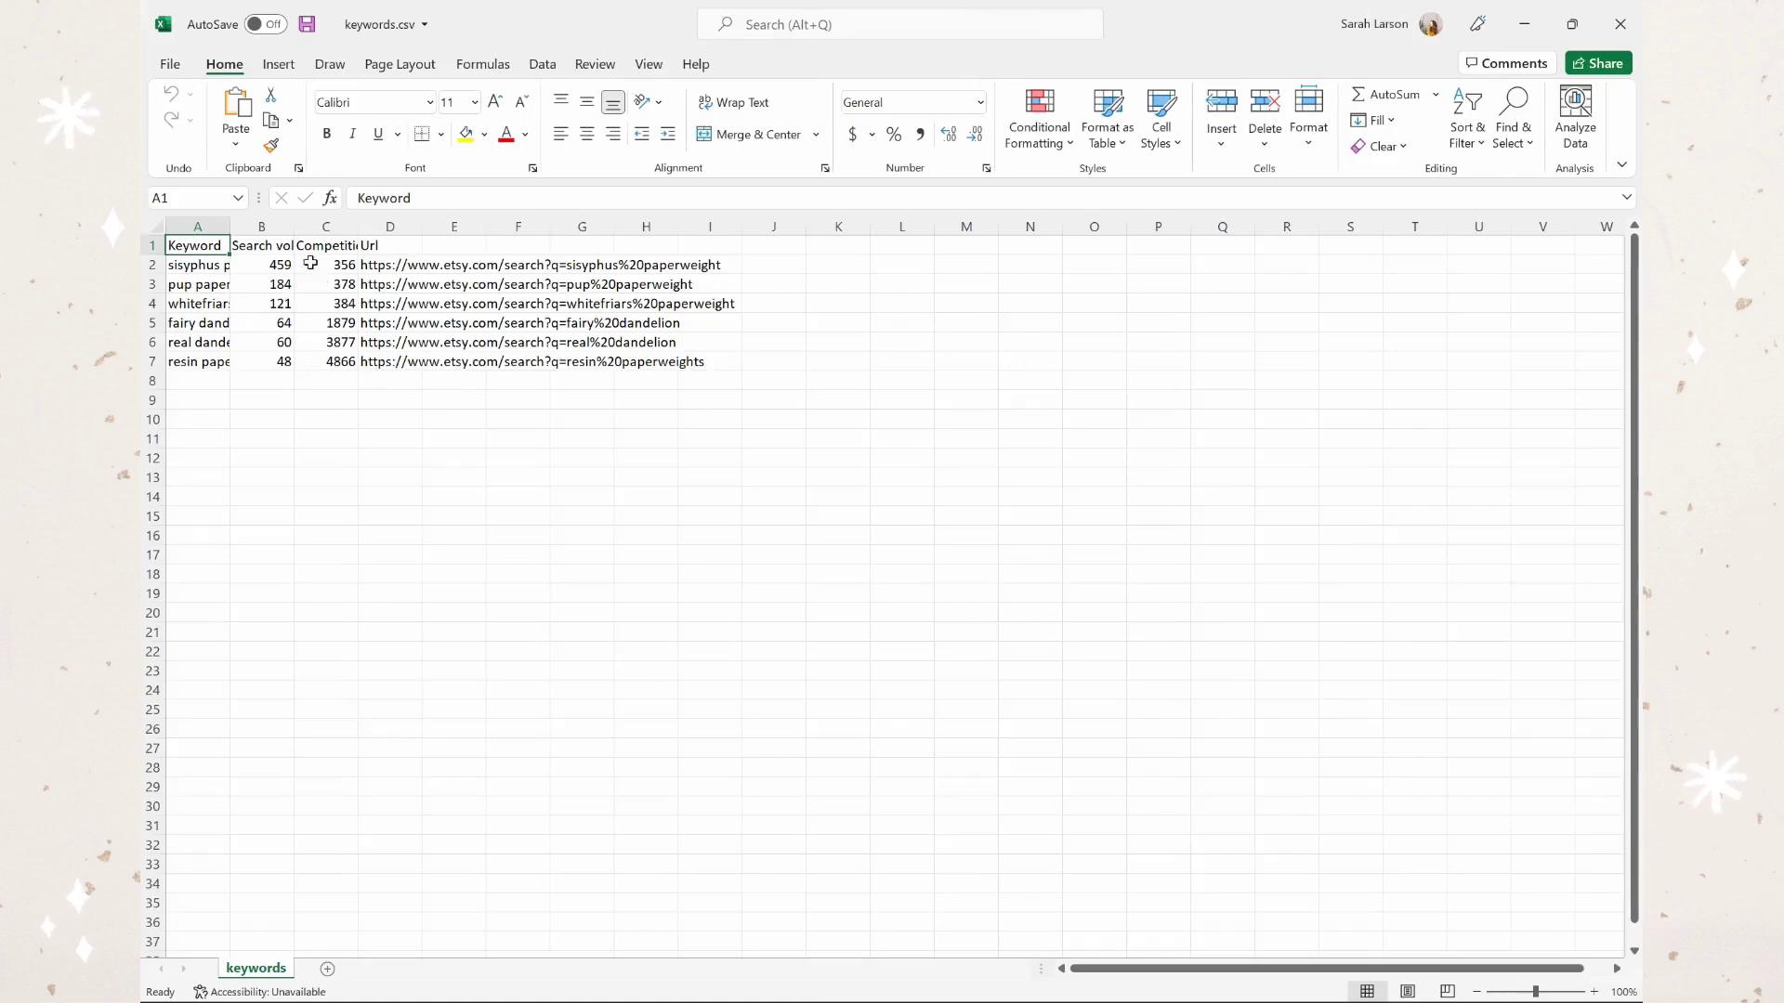
pyautogui.hotkey('alt', 'Tab')
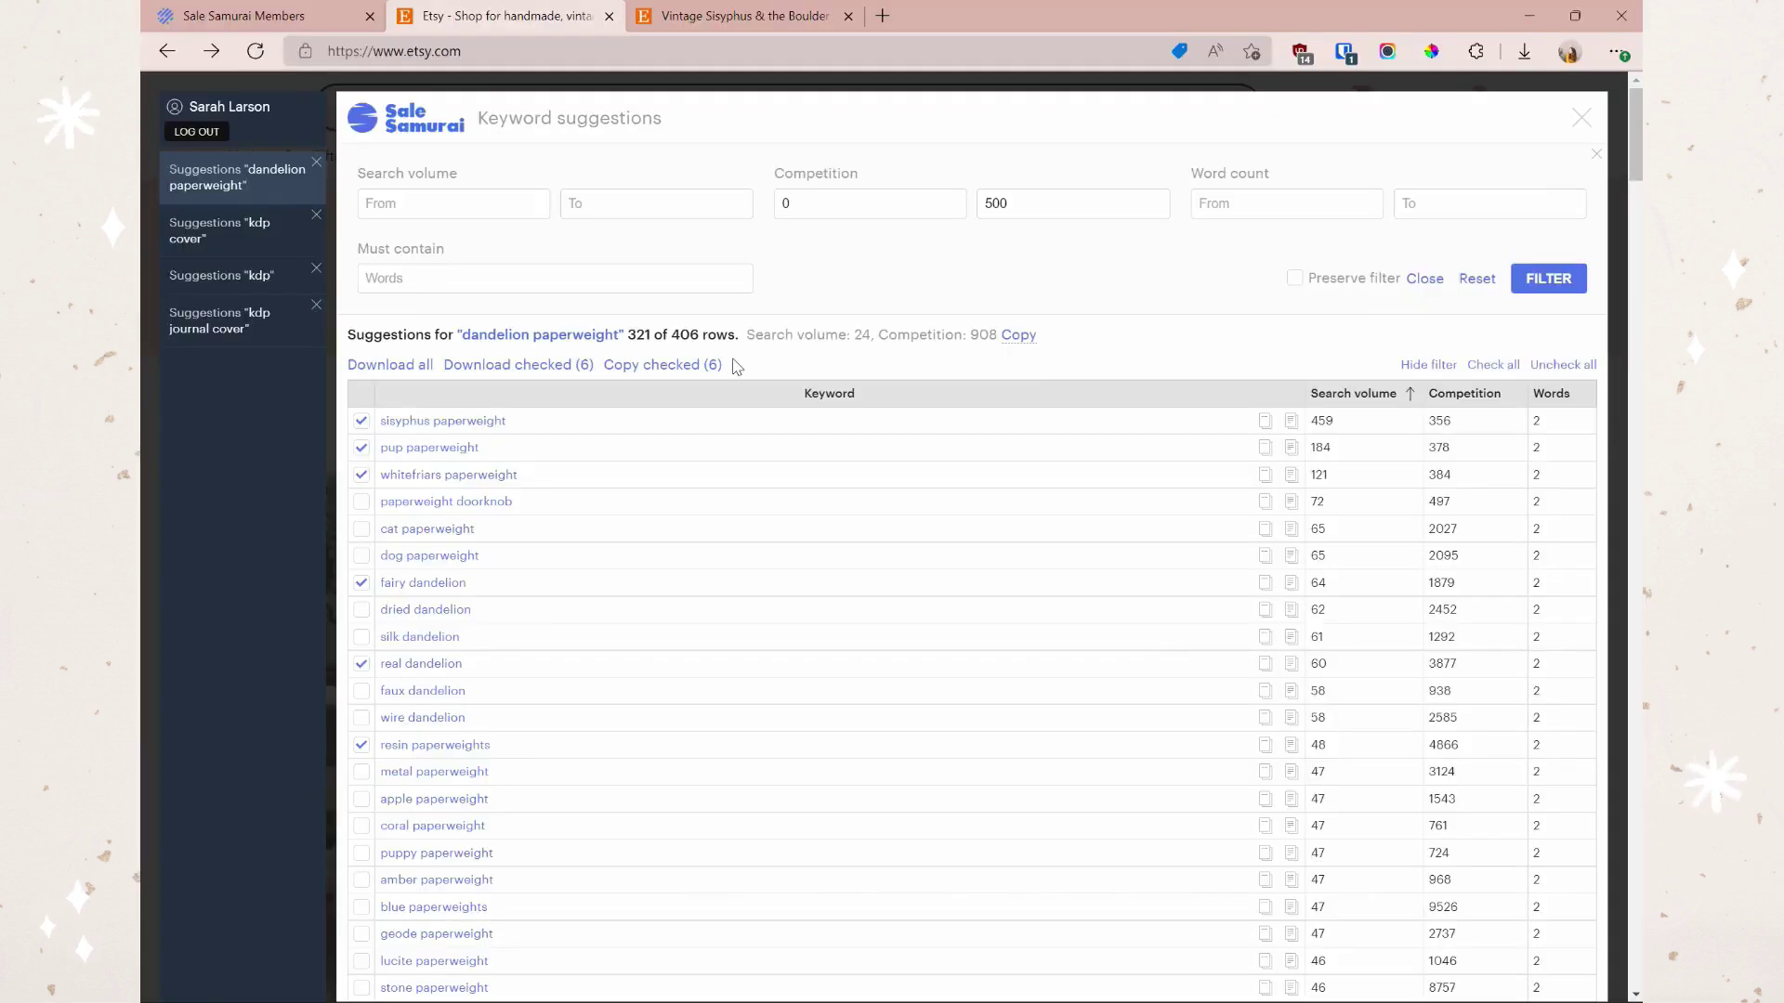
# - Copy the six checked keywords with their search volume and competition, and paste them into an empty Notepad document
pyautogui.click(683, 365)
pyautogui.hotkey('alt', 'Tab')
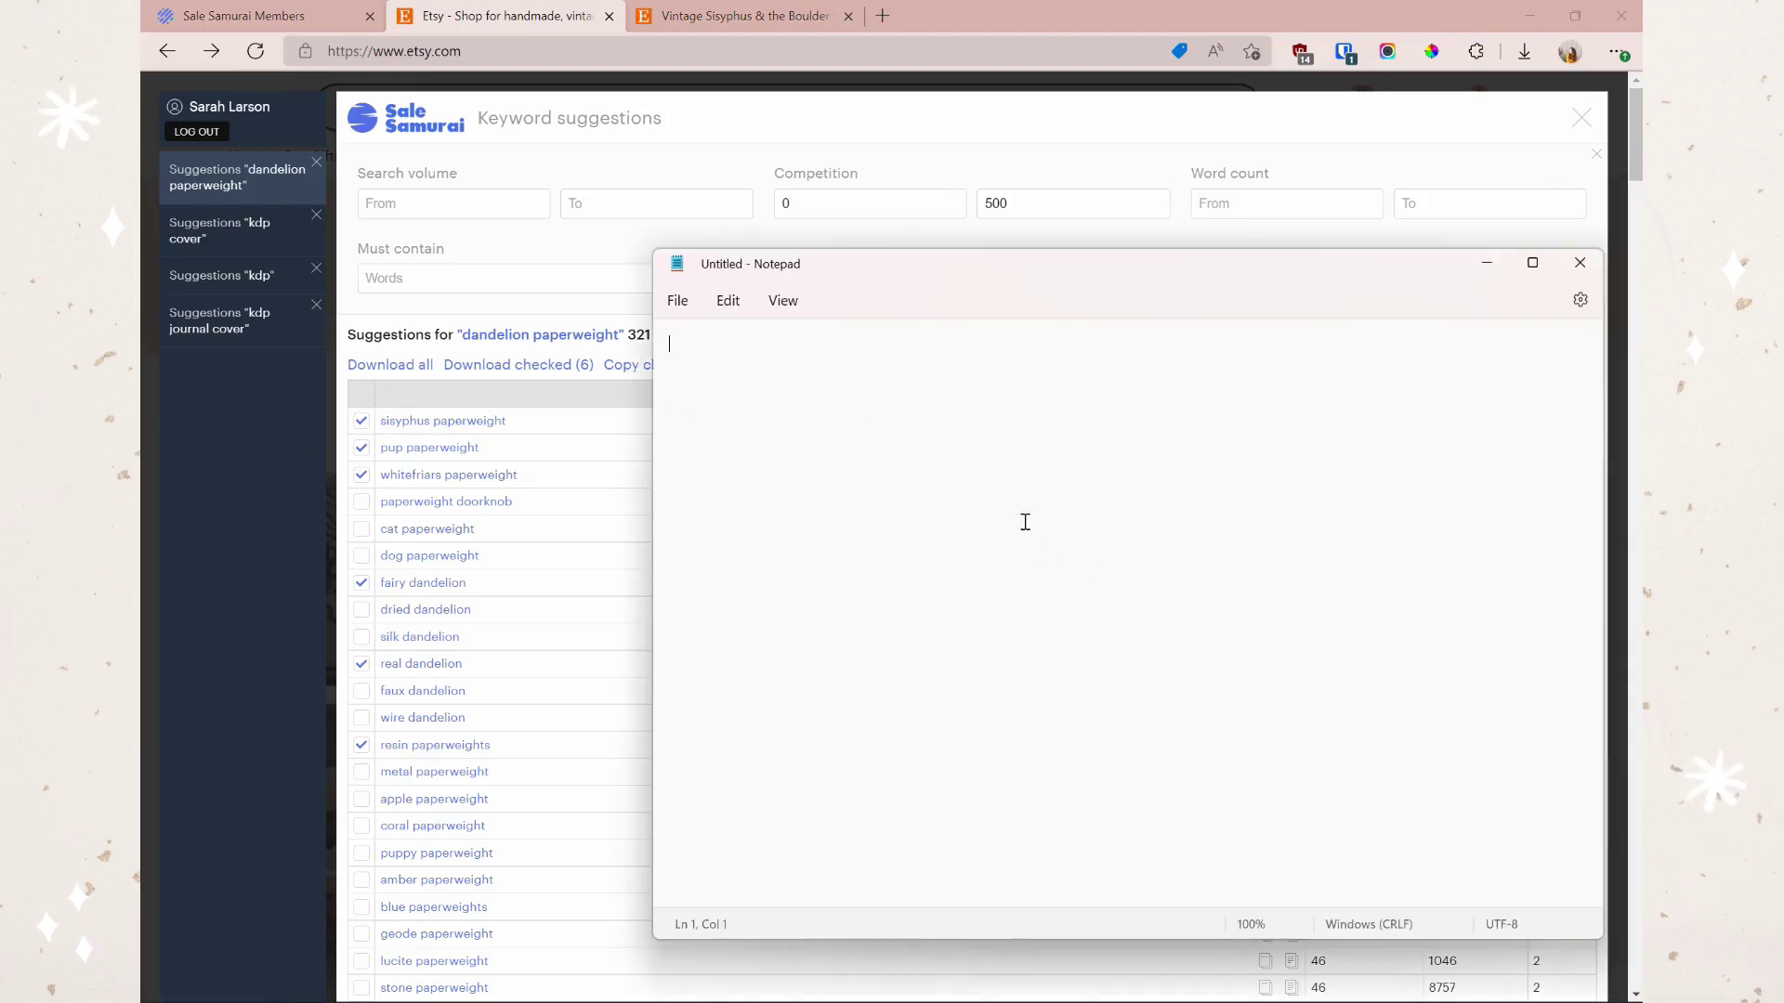
pyautogui.write('sisyphus paperweight; Search volume: 459, Competition: 356 pup paperweight; Search volume: 184, Competition: 378 whitefriars paperweight; Search volume: 121, Competition: 384 fairy dandelion; Search volume: 64, Competition: 1879 real dandelion; Search volume: 60, Competition: 3877 resin paperweights; Search volume: 48, Competition: 4866')
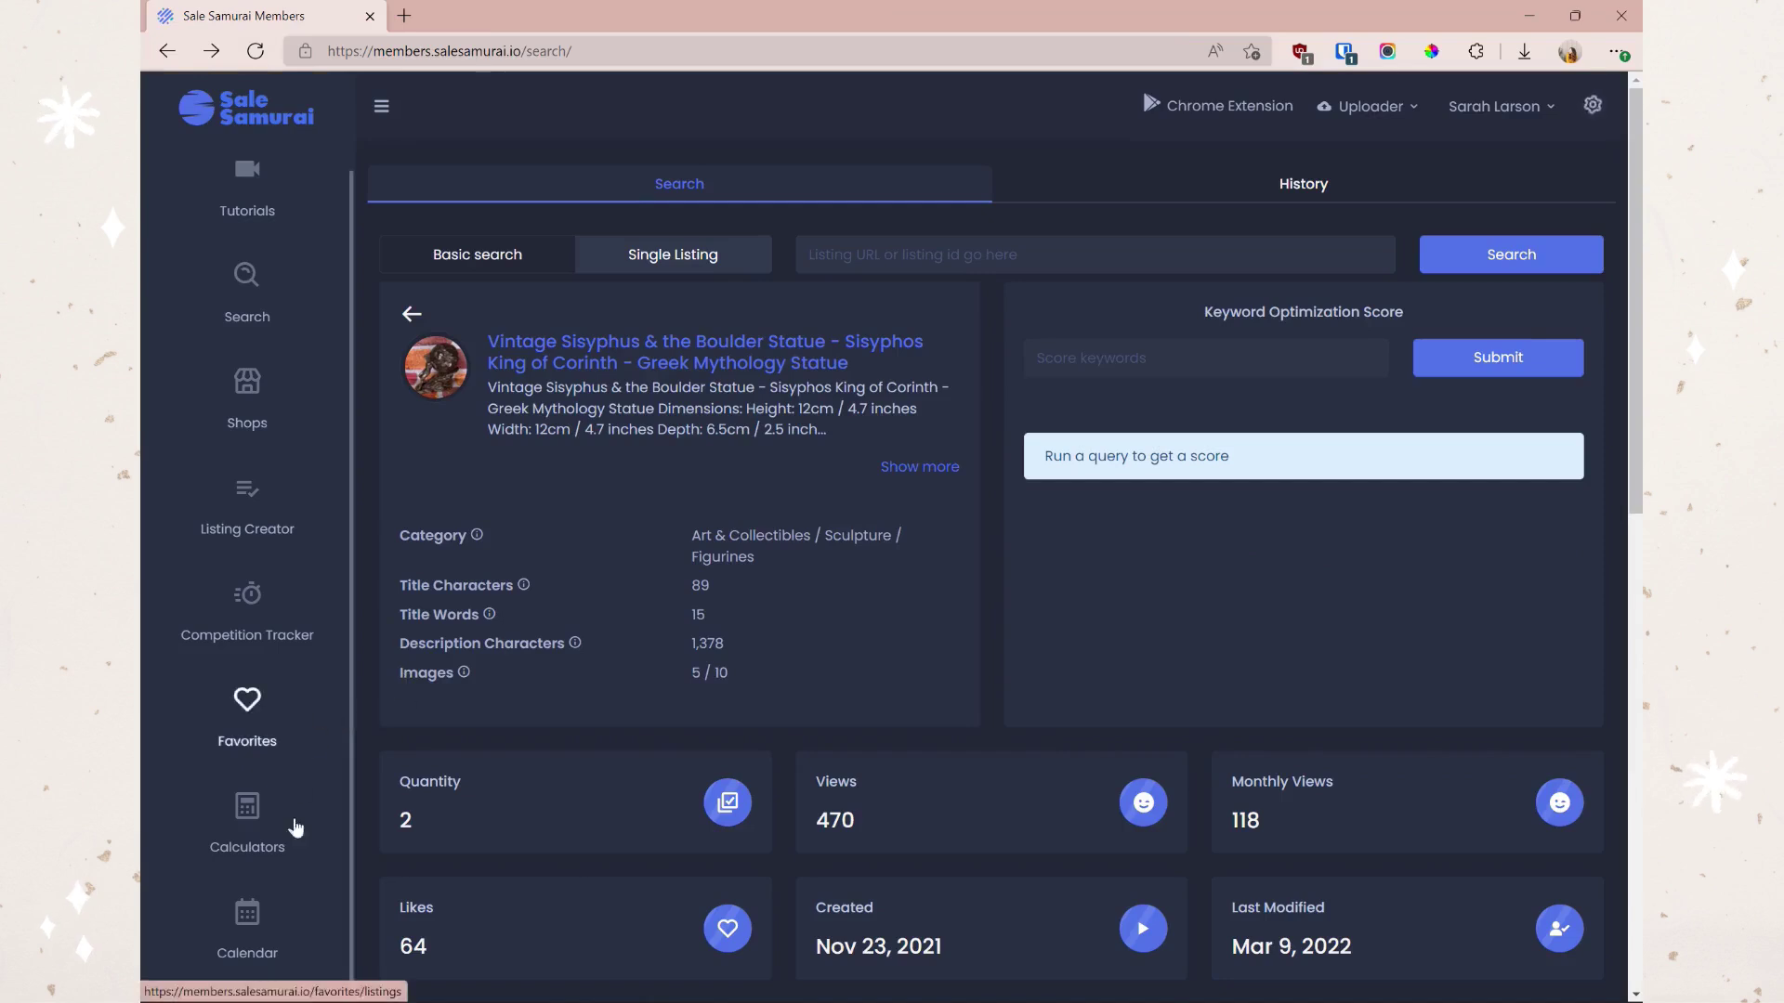
# - Look through the holiday Calendar, the Listing Creator and the Competition Tracker in the Sale Samurai members area
pyautogui.click(245, 916)
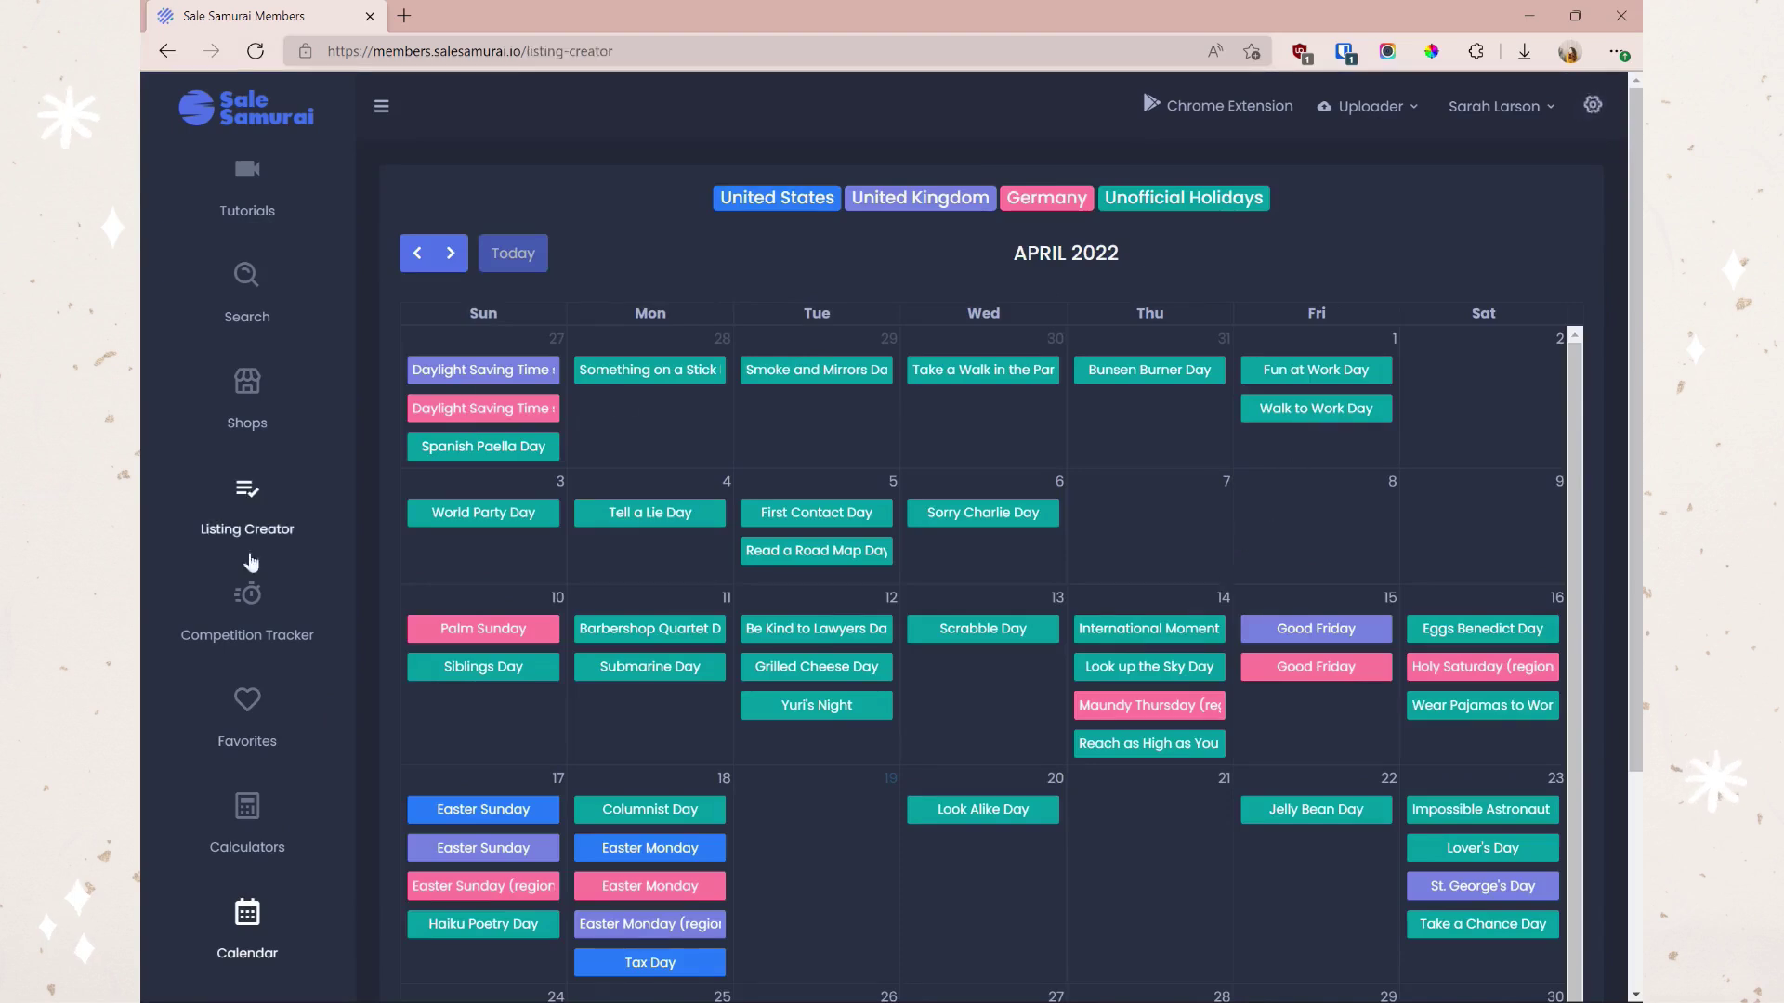
pyautogui.click(247, 501)
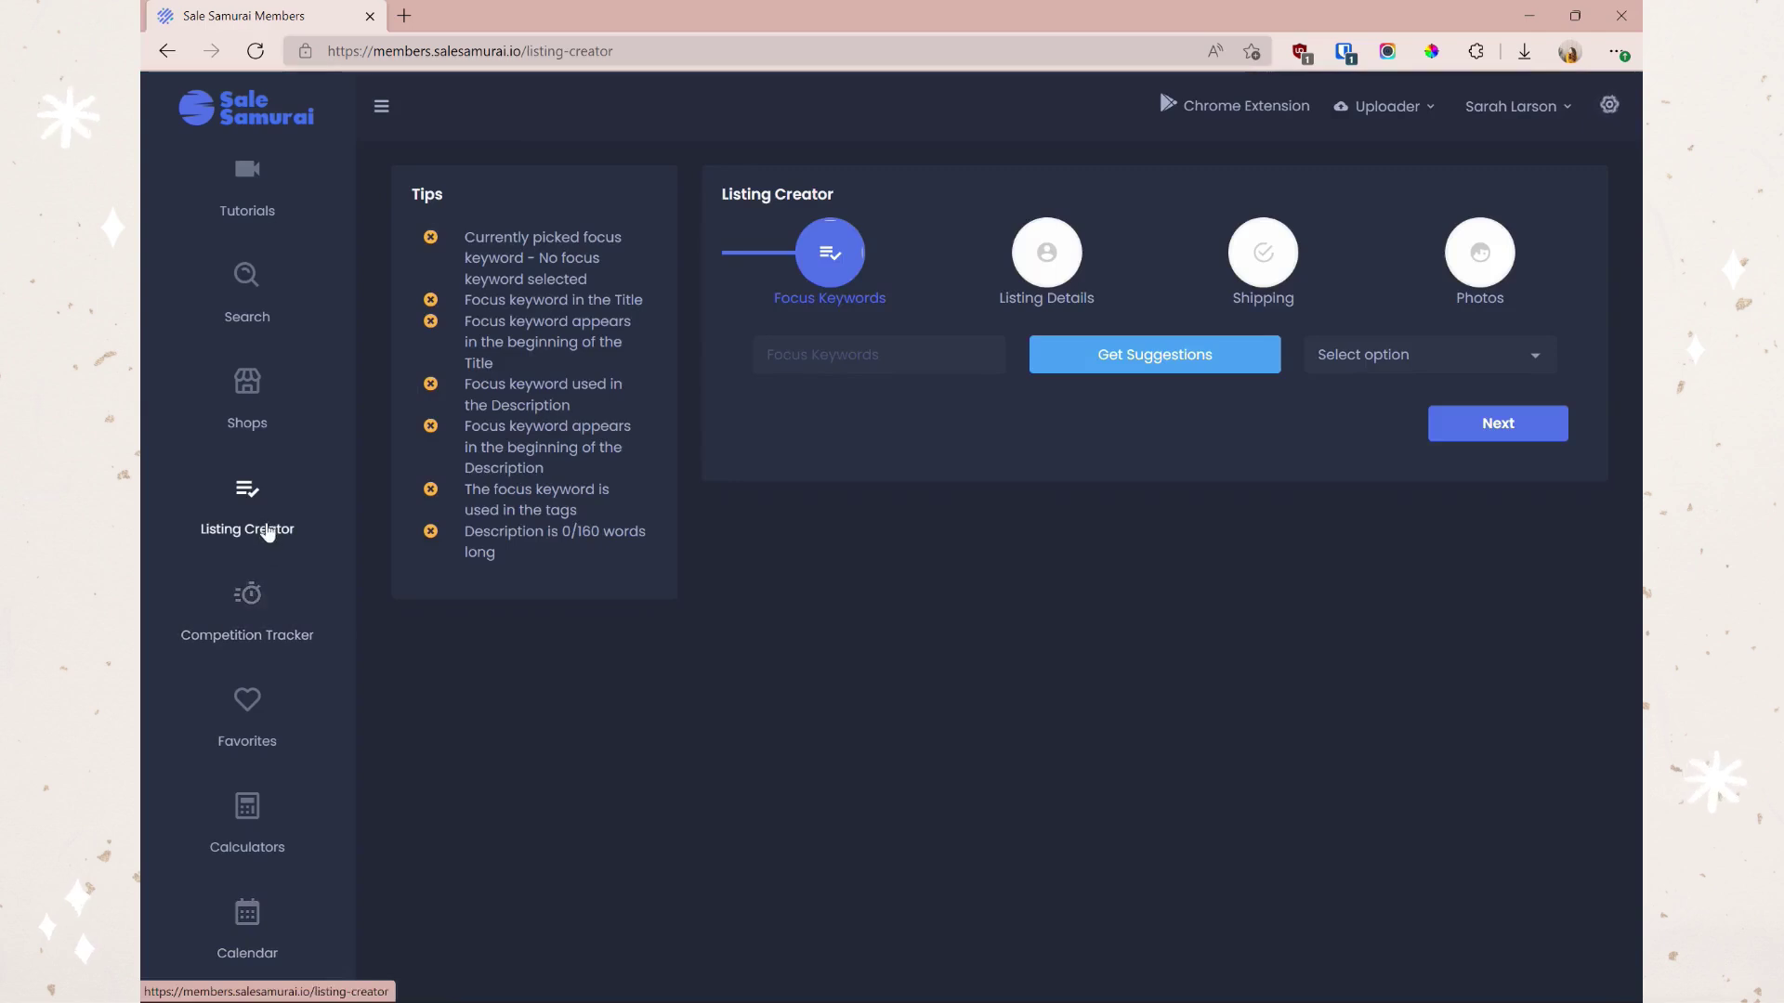
pyautogui.click(256, 600)
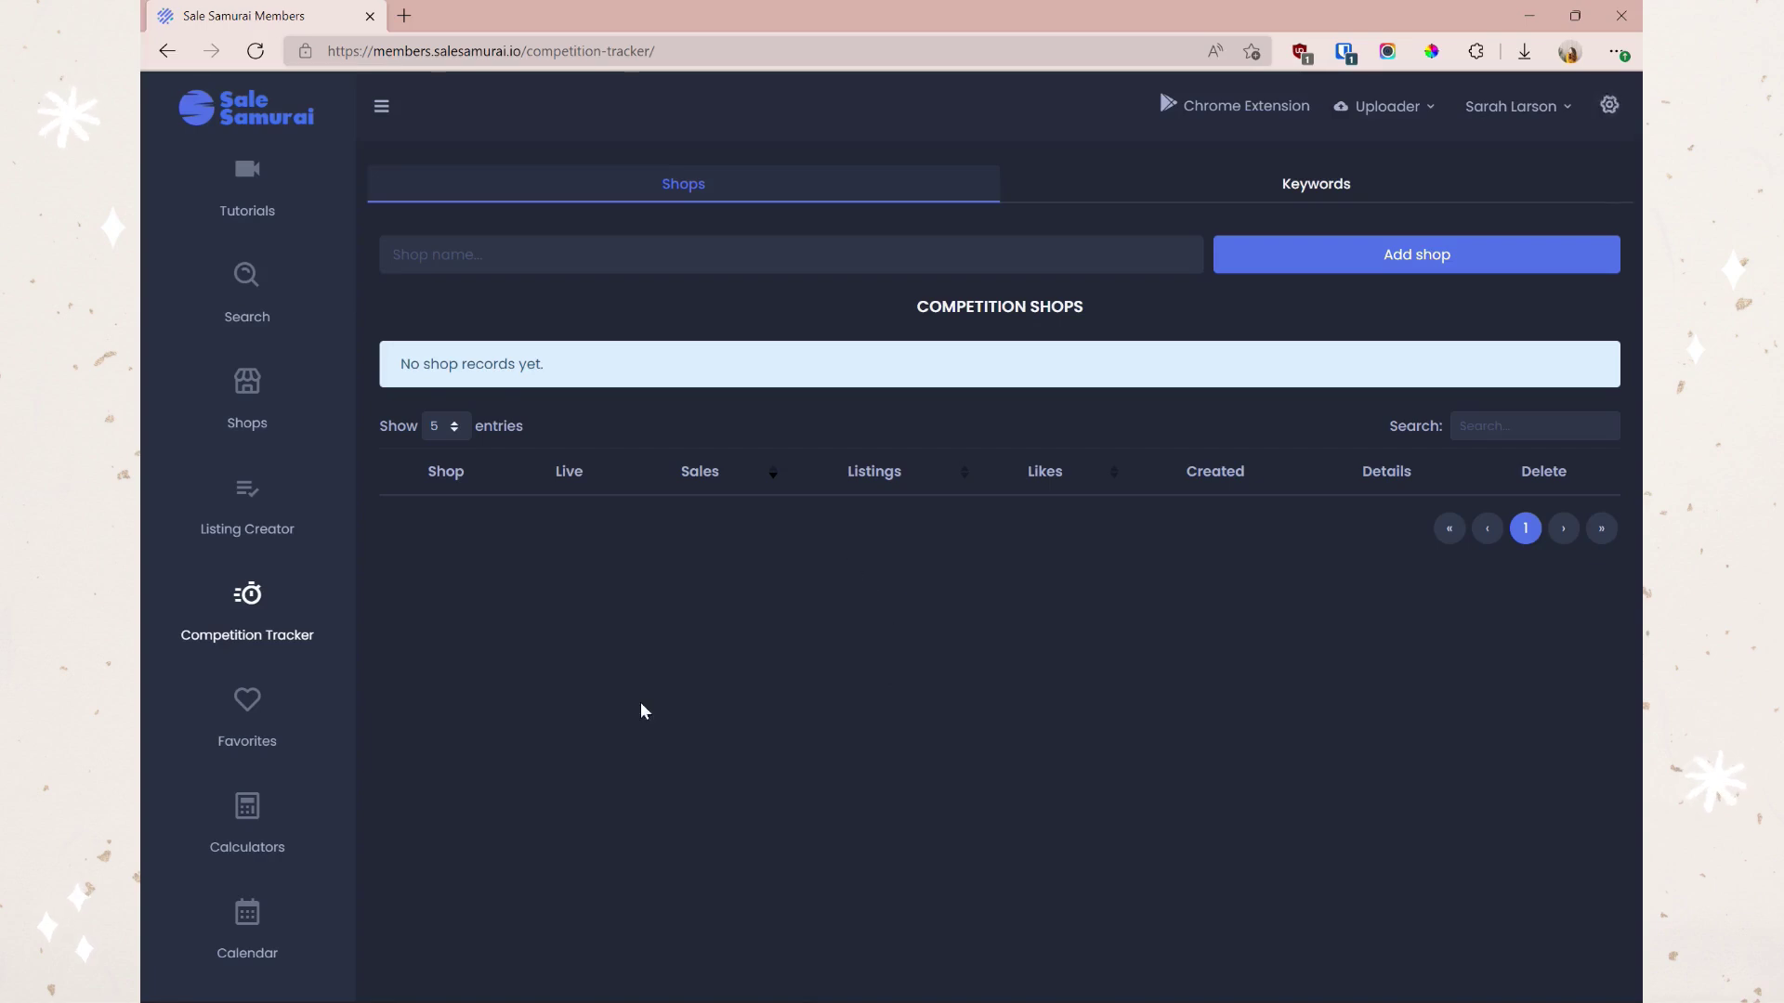
# - Calculate the profit for a price of 5 with a 10% discount in the Profit Calculator, and check the estimated profit
pyautogui.click(288, 814)
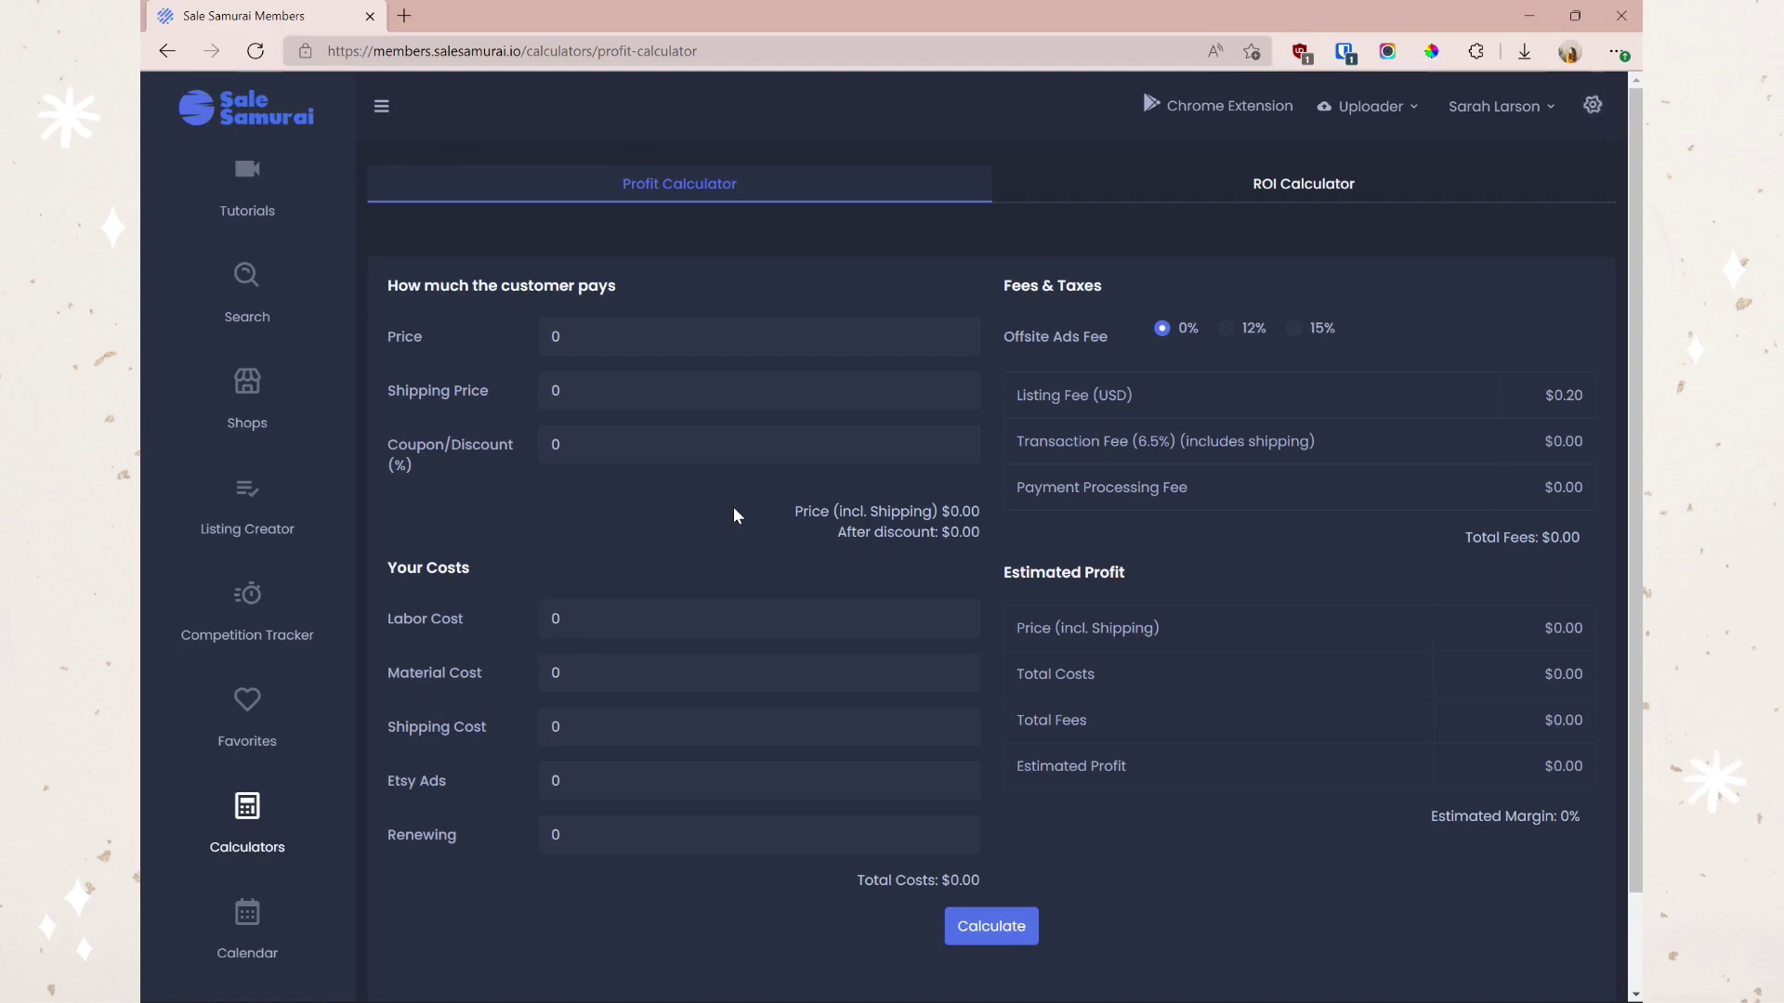
pyautogui.click(612, 332)
pyautogui.press('BackSpace')
pyautogui.write('5')
pyautogui.click(574, 391)
pyautogui.press('Tab')
pyautogui.write('10')
pyautogui.click(600, 521)
pyautogui.click(992, 935)
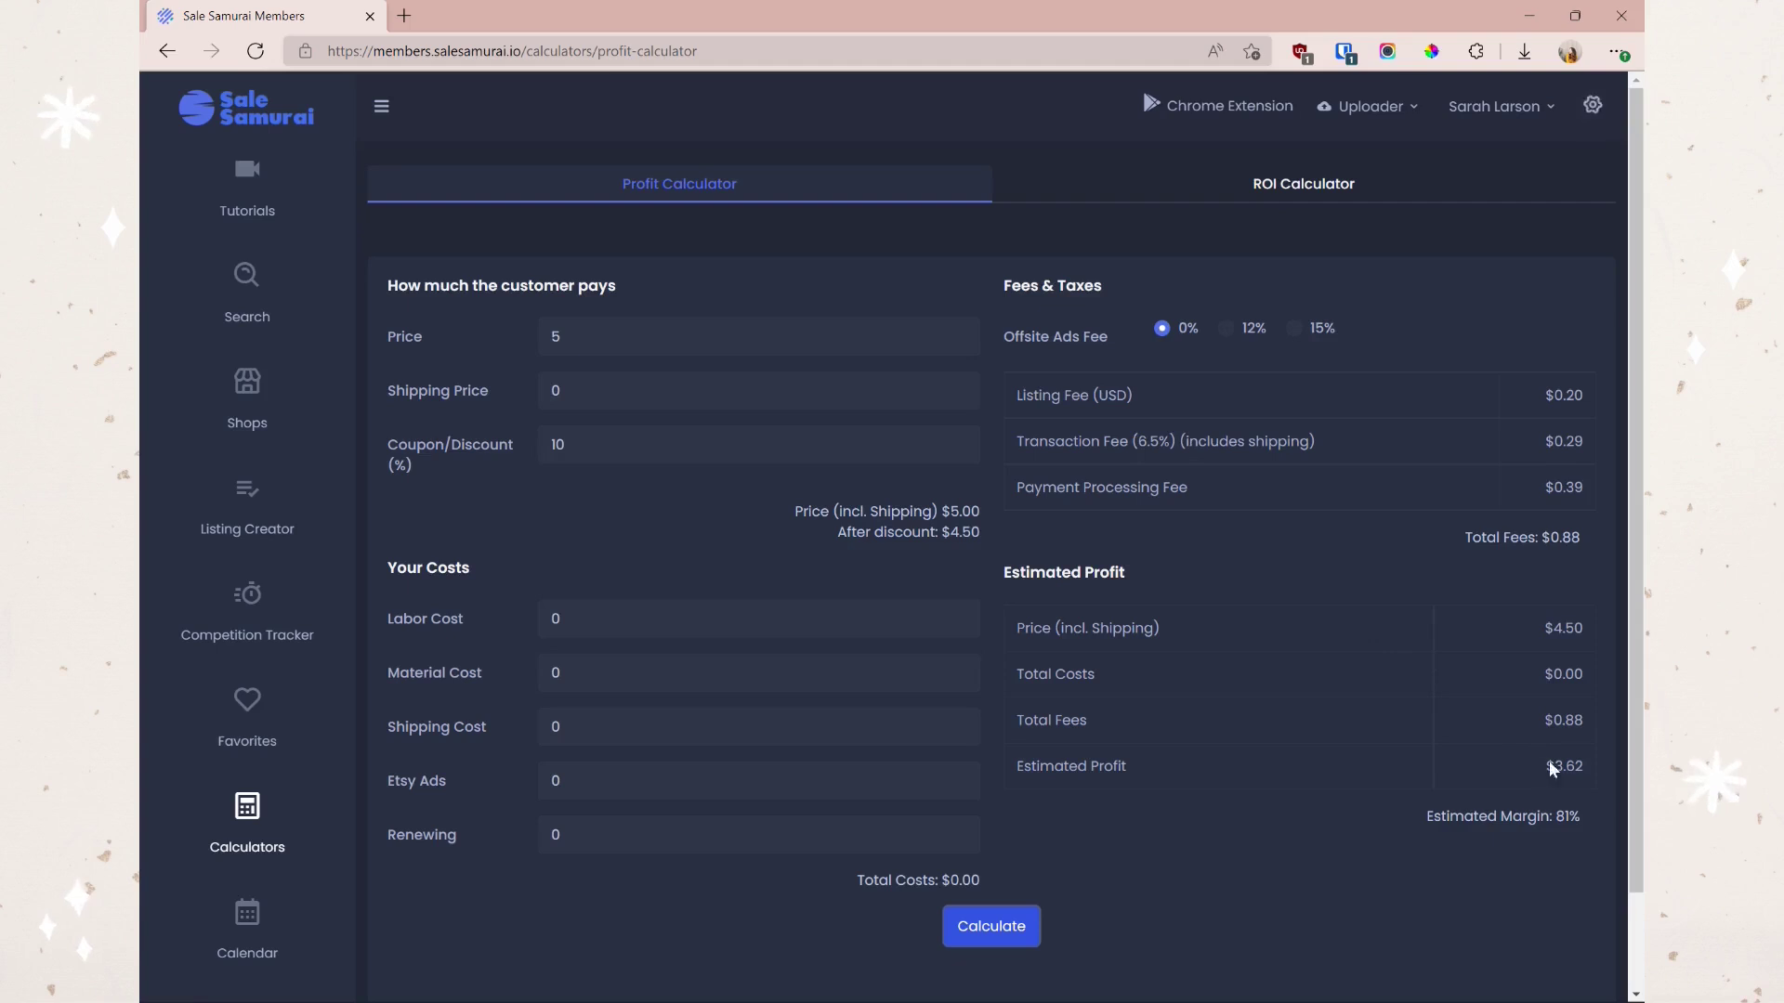
pyautogui.moveTo(1531, 758); pyautogui.dragTo(1609, 762)
pyautogui.click(1602, 783)
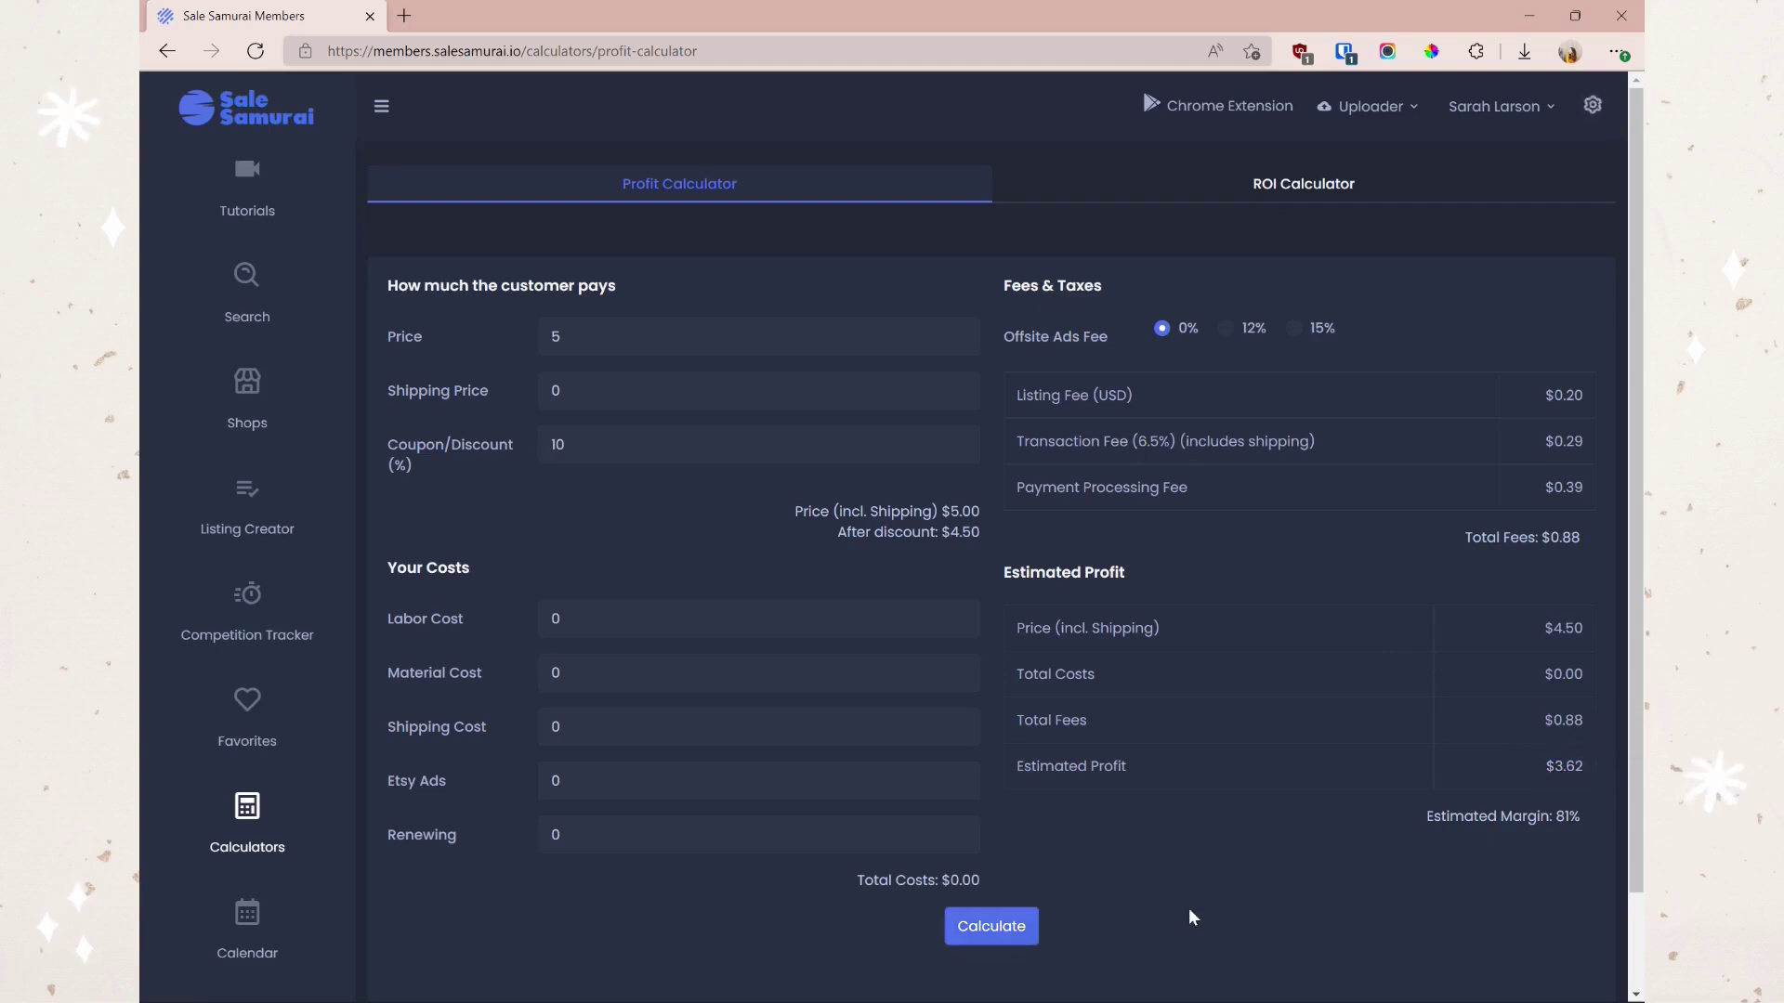